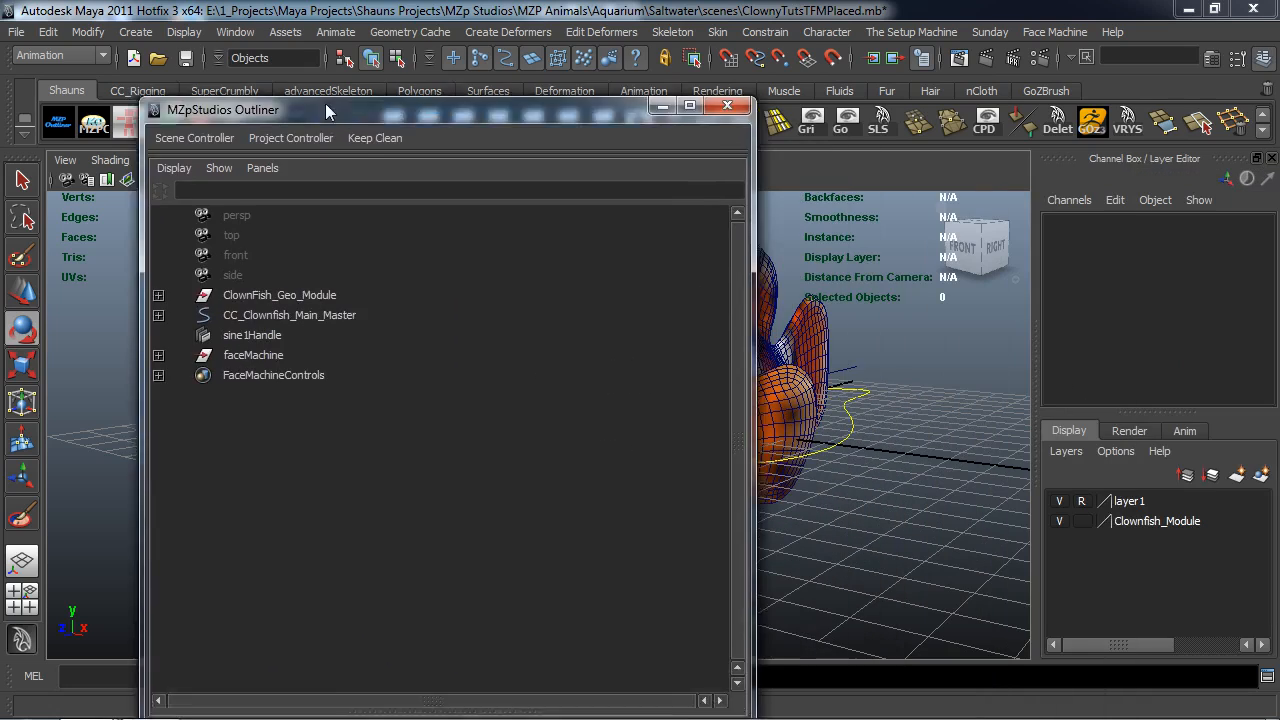
Narrow the outliner window so that the clownfish in the viewport is uncovered
left_click_drag(698, 213, 456, 213)
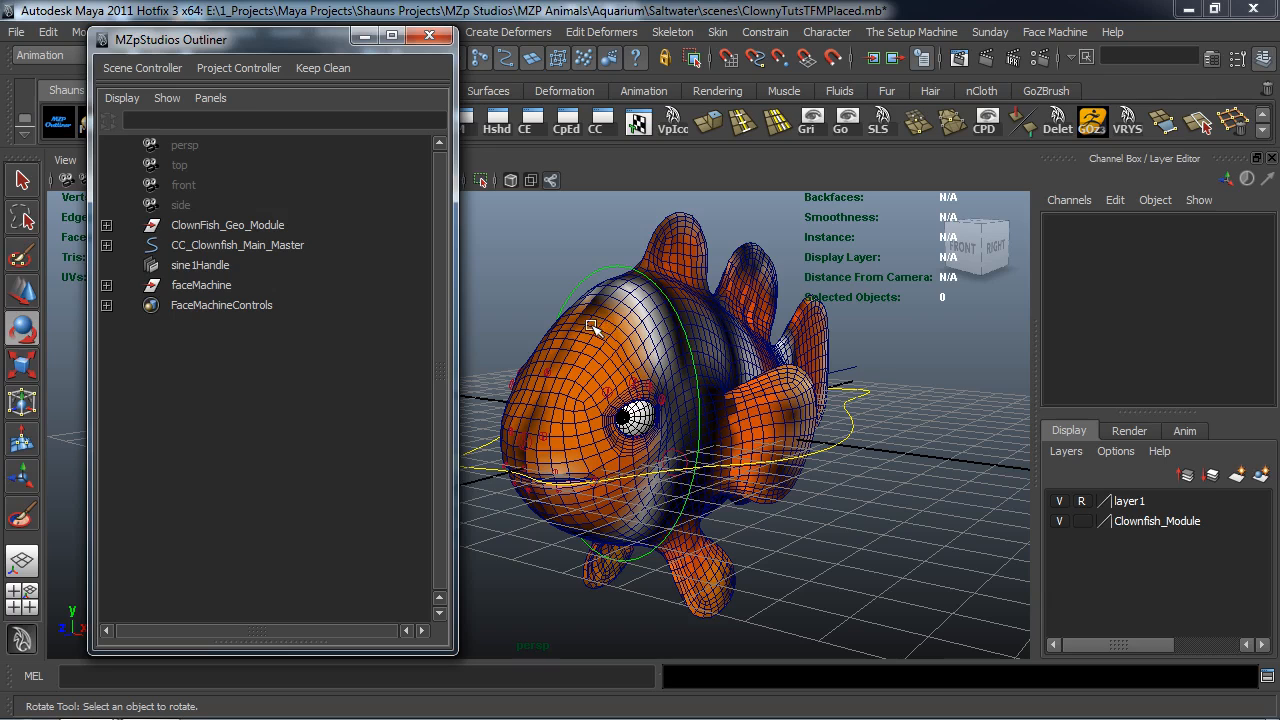
left_click_drag(574, 340, 529, 345, "alt")
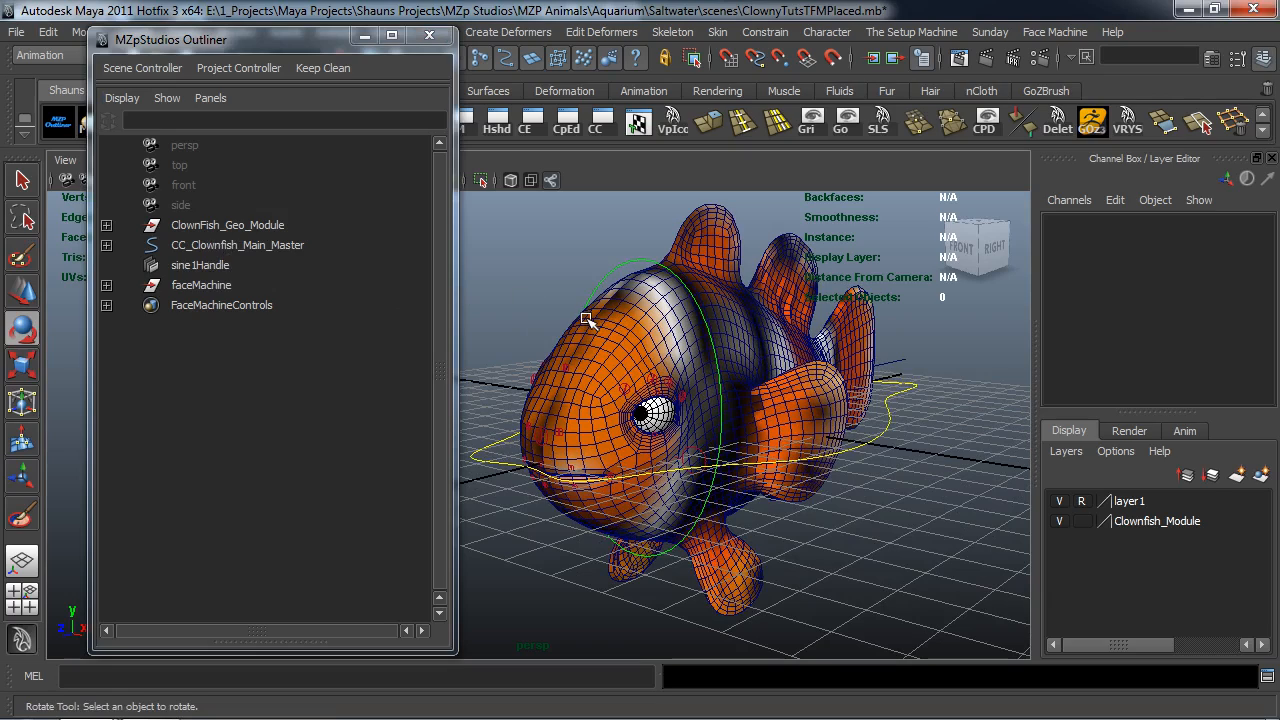
left_click_drag(585, 346, 567, 375, "alt")
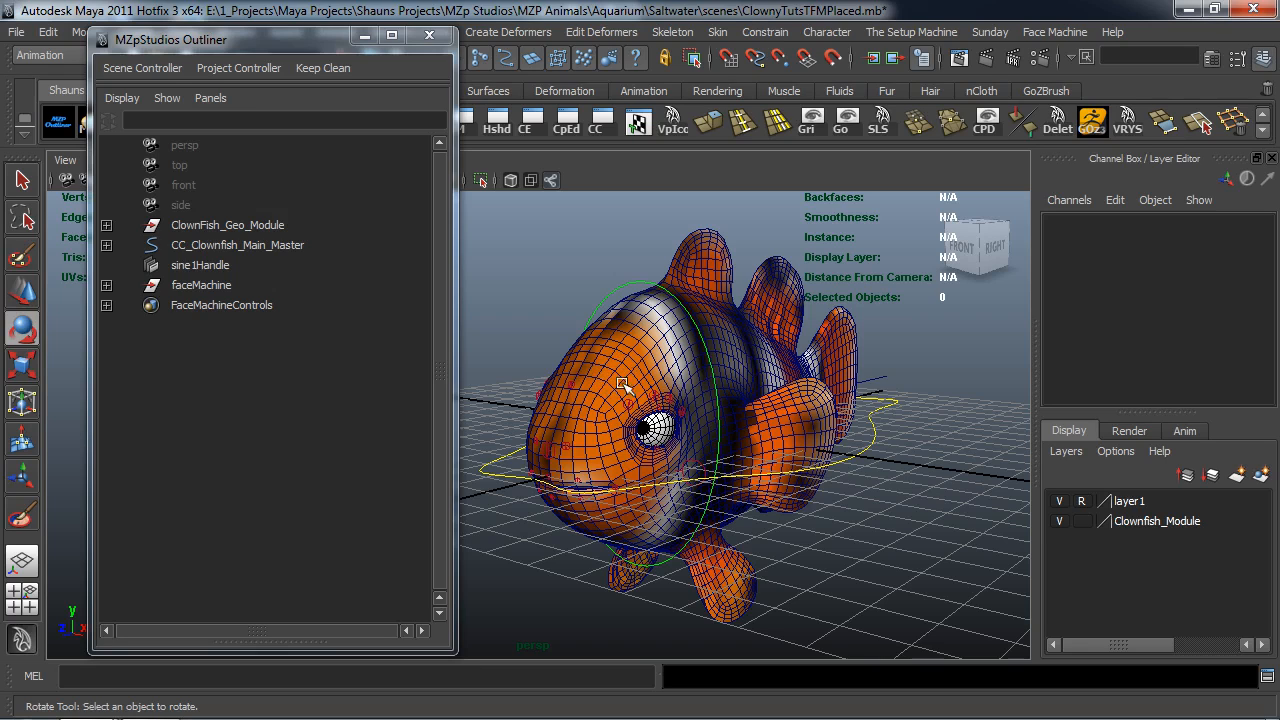
left_click_drag(620, 378, 614, 376, "alt")
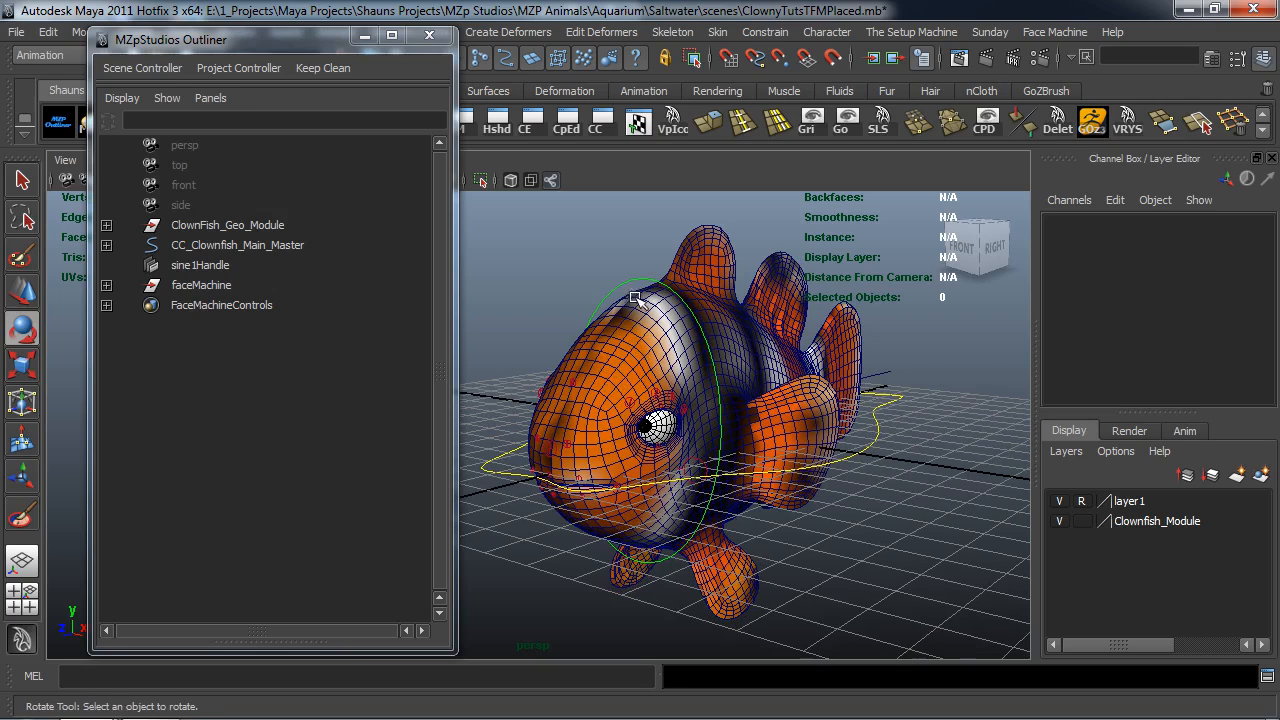
left_click_drag(652, 395, 642, 399, "alt")
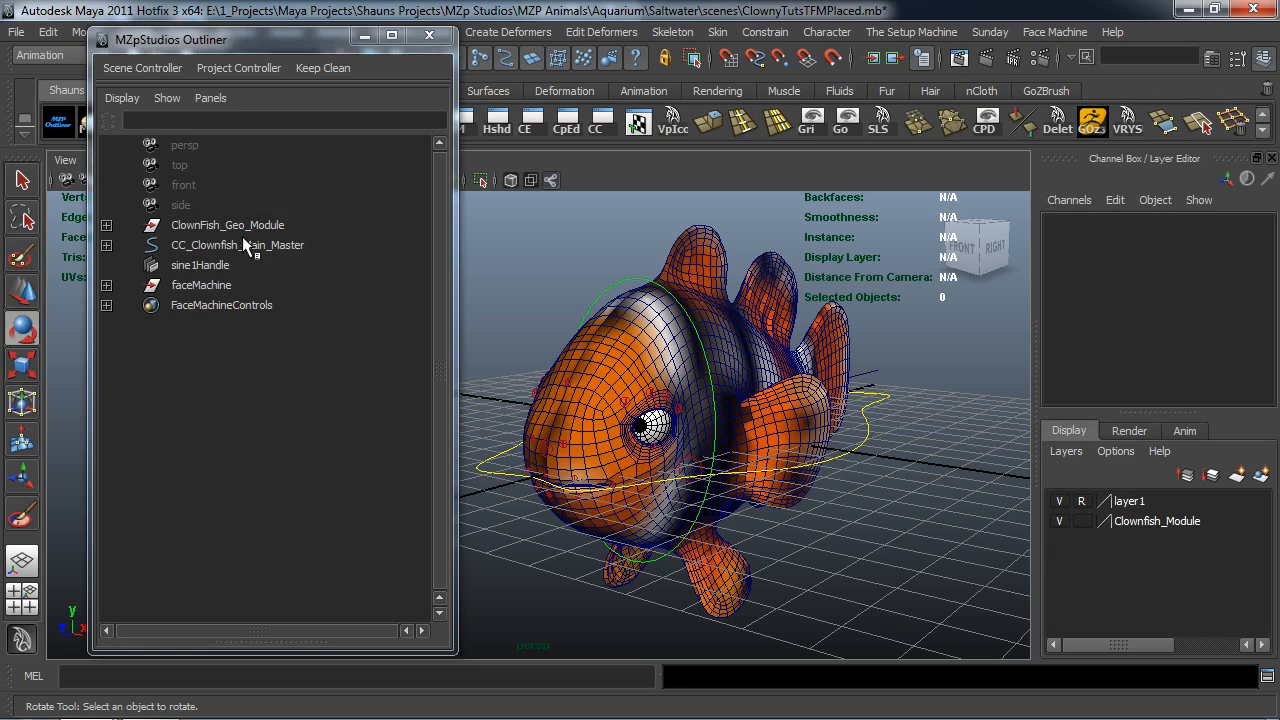
Delete display layer layer1 and set the Clownfish_Module layer to Reference
right_click(1127, 504)
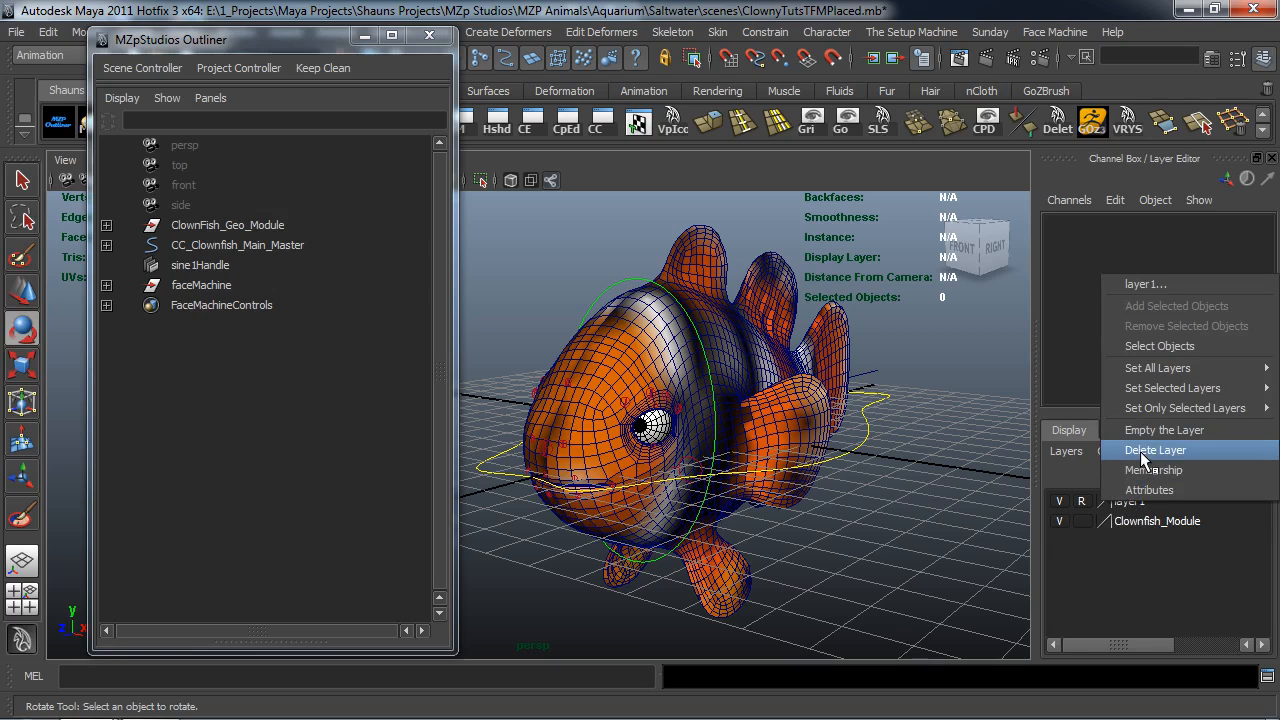
left_click(1143, 454)
left_click(1083, 504)
left_click(1083, 504)
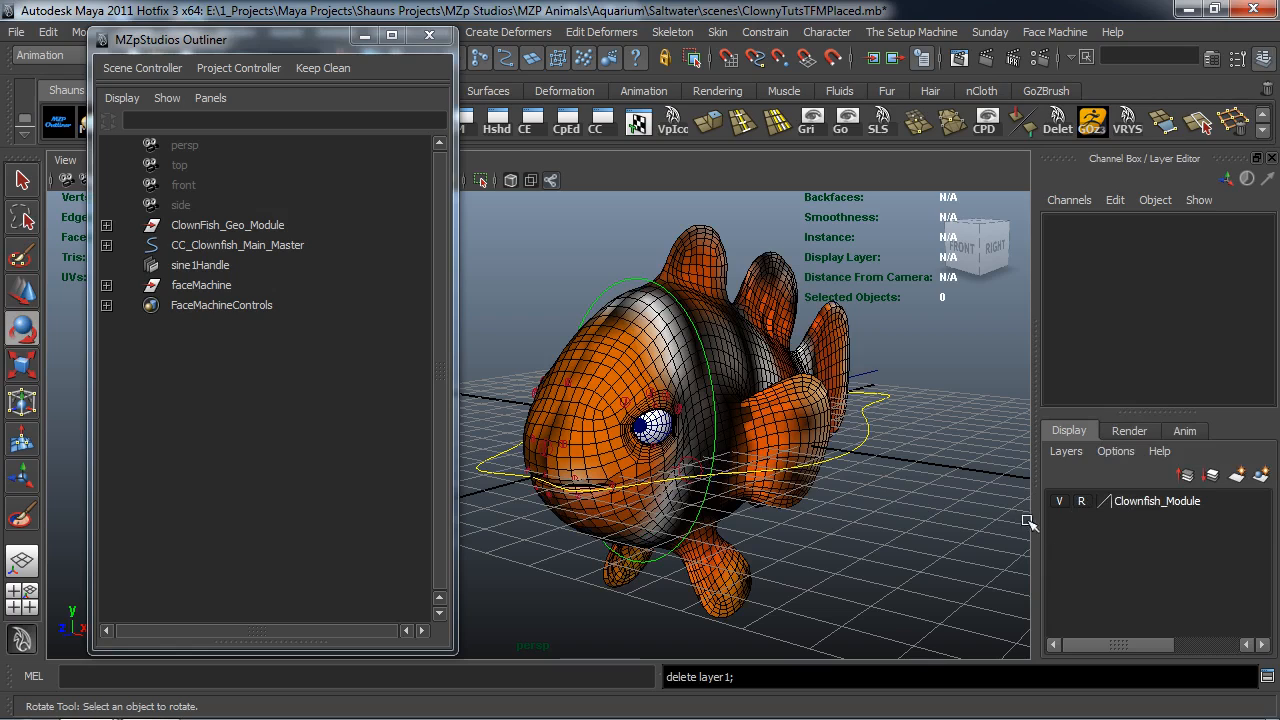
Rename the Clownfish_Module display layer to Clownfish_Module_DontTouch
double_click(1136, 505)
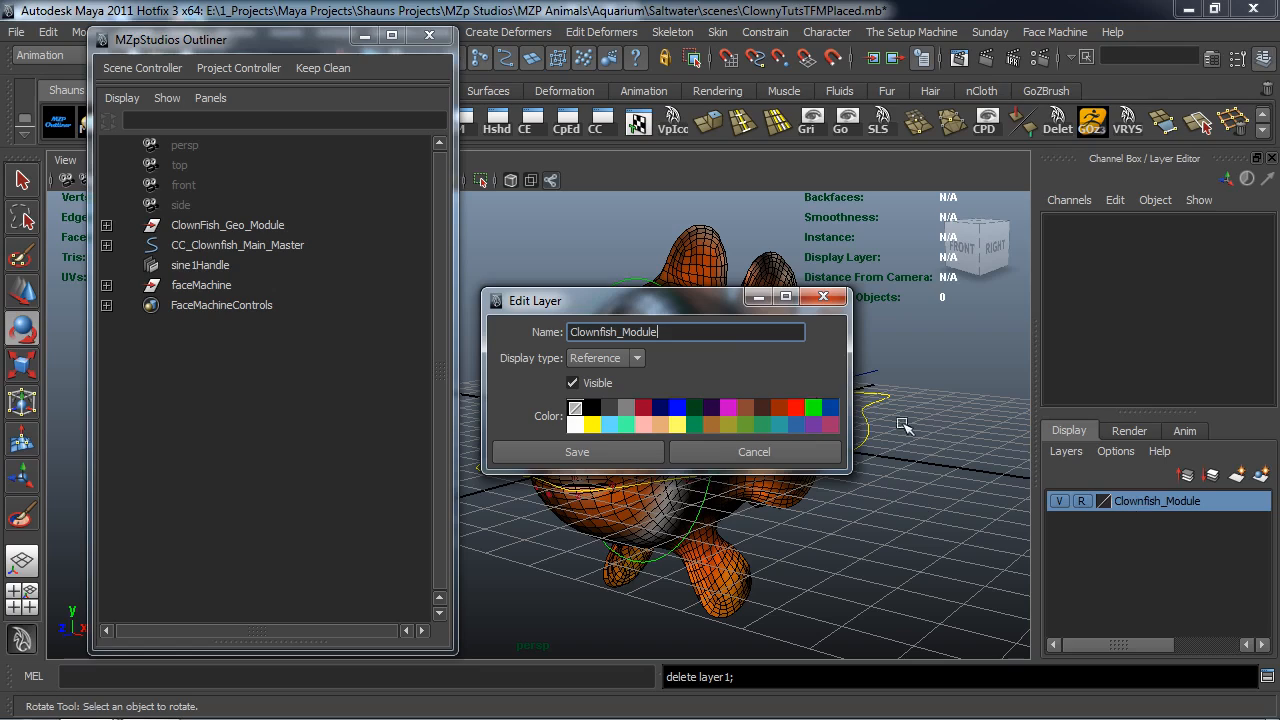
type("_DontTouch")
left_click(600, 452)
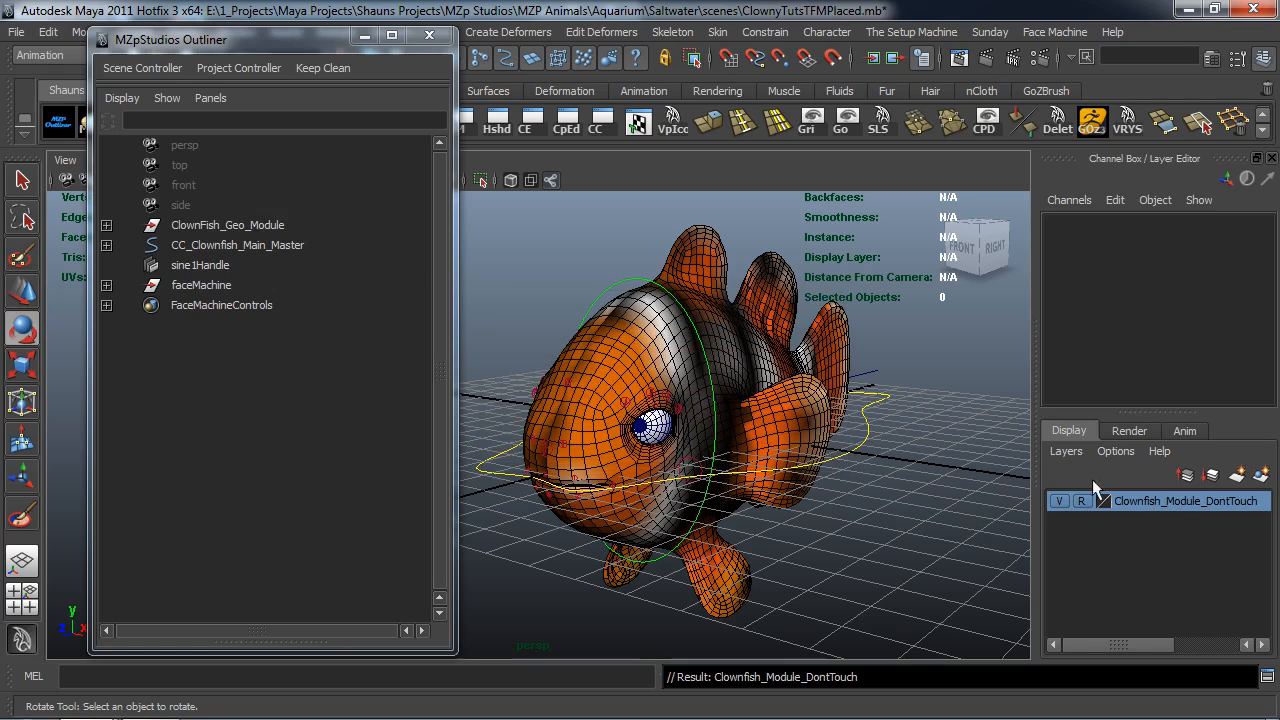
Create an empty group with nothing selected and name it Clownfish_Module_Dont_Touch
left_click(912, 512)
mouse_move(860, 518)
left_mouse_down("alt")
mouse_move(877, 517)
mouse_move(861, 516)
left_mouse_up("alt")
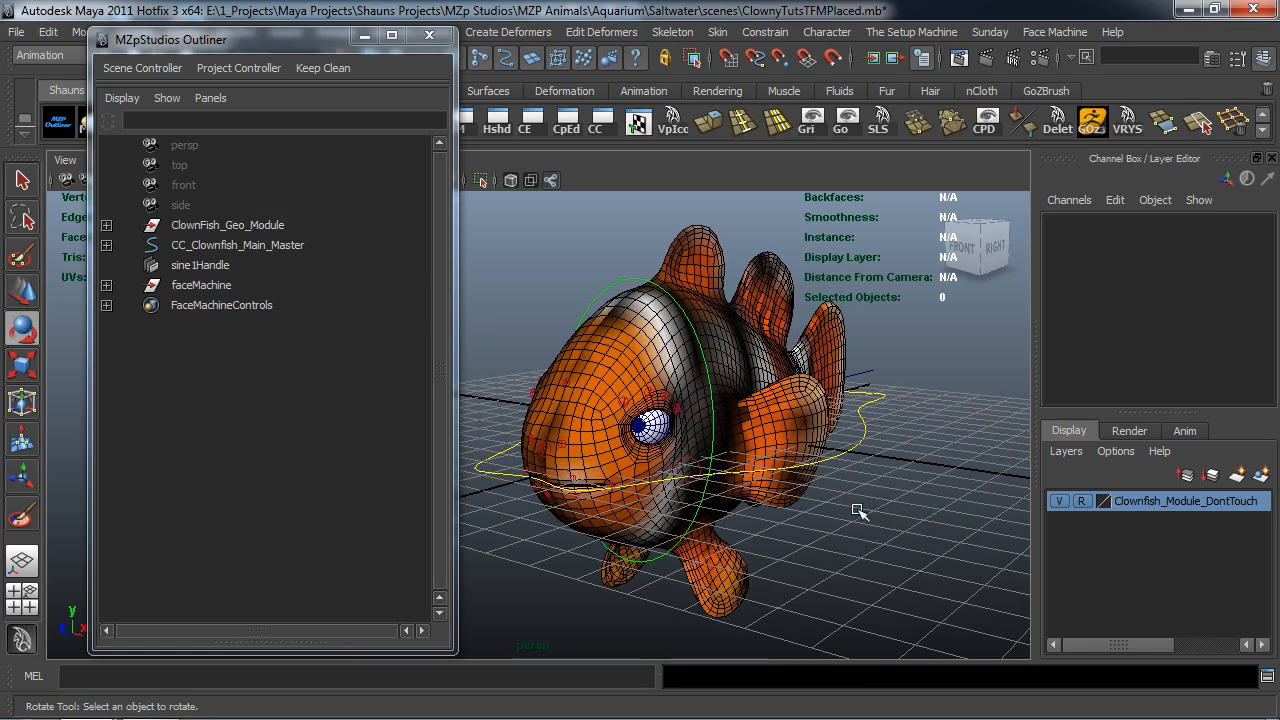
key("ctrl+g")
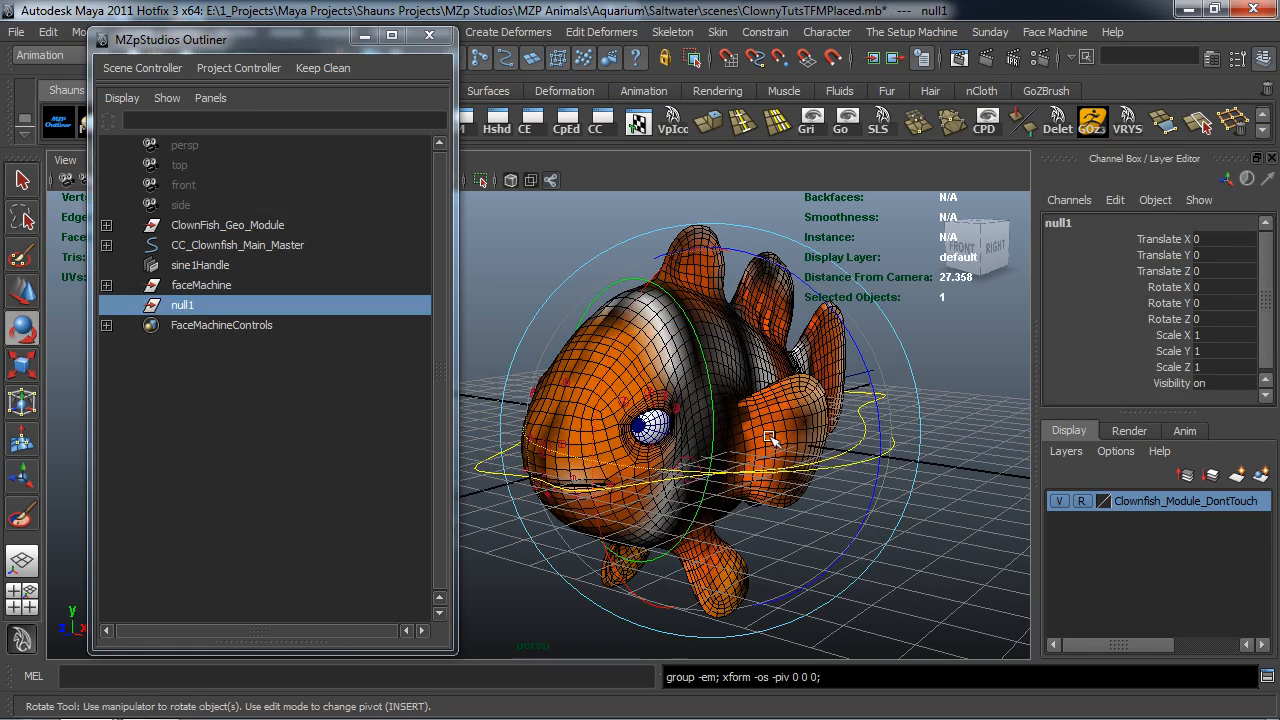
left_click_drag(282, 43, 255, 67)
left_click(1070, 223)
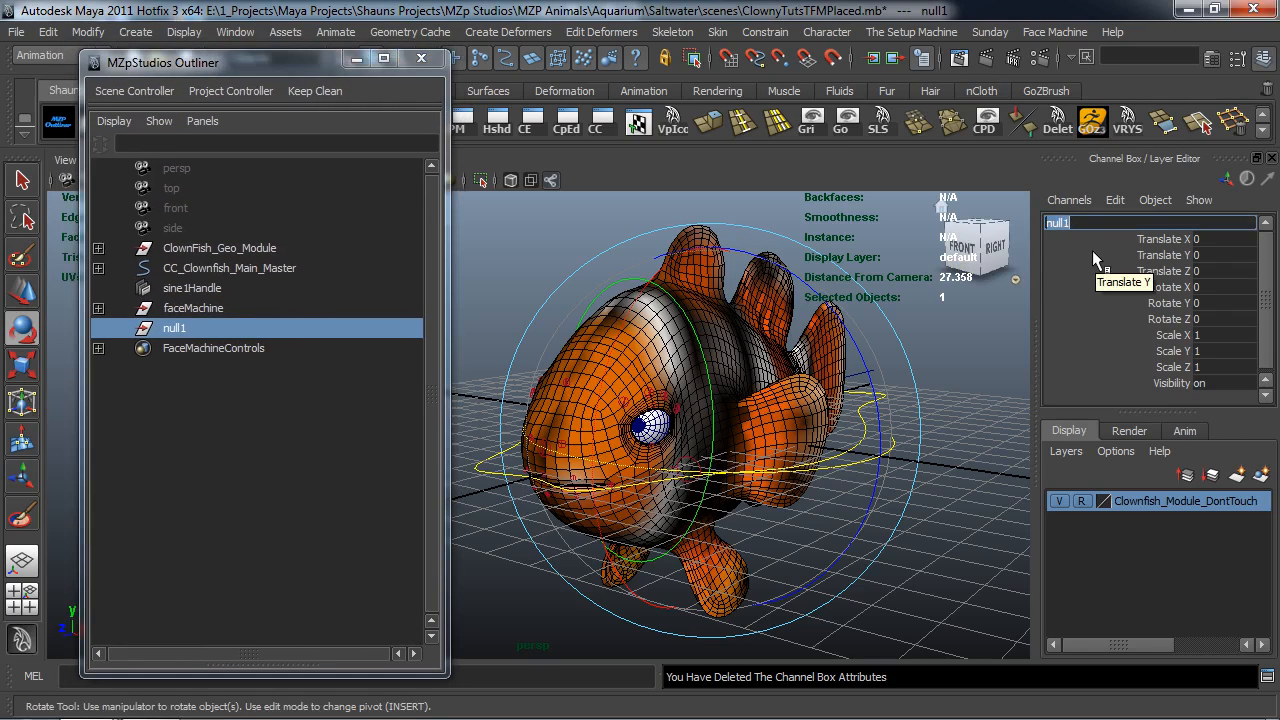
type("Clownfish Module Dont Touch")
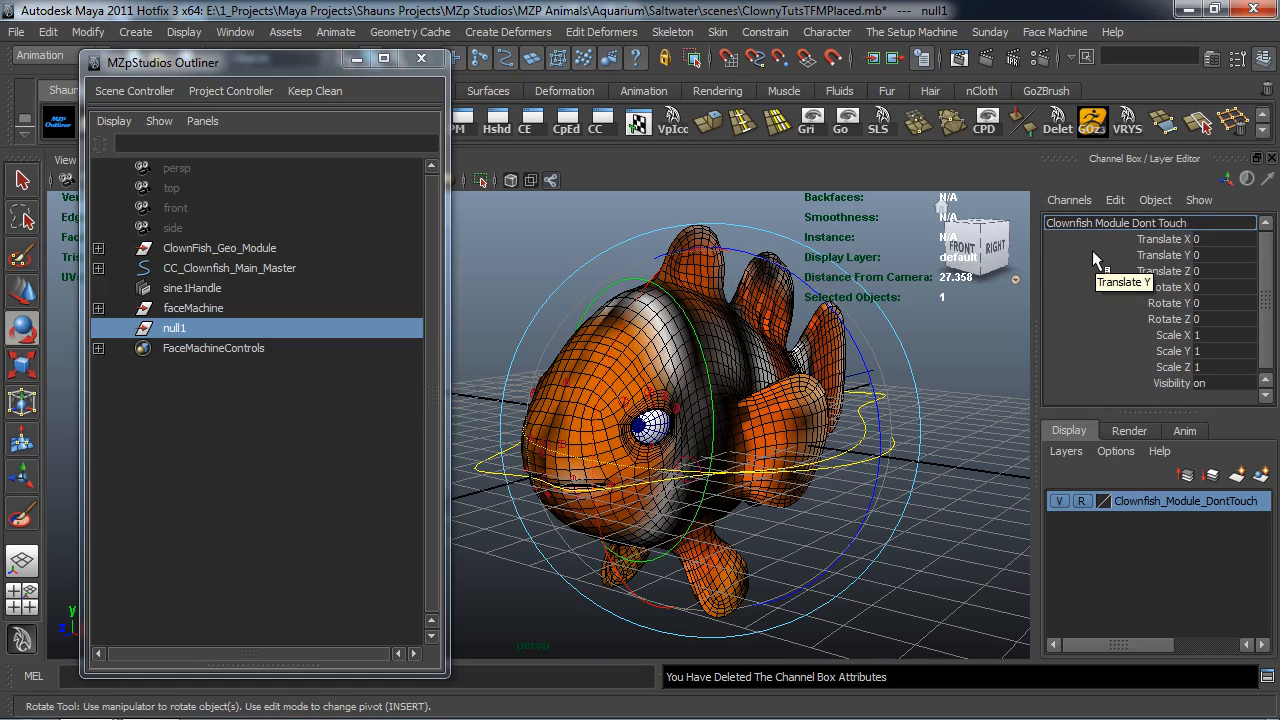
key("Return")
left_click(949, 370)
Move the outliner clear of the viewport controls and display the clownfish's joints in the perspective view
left_click_drag(951, 372, 540, 382, "alt")
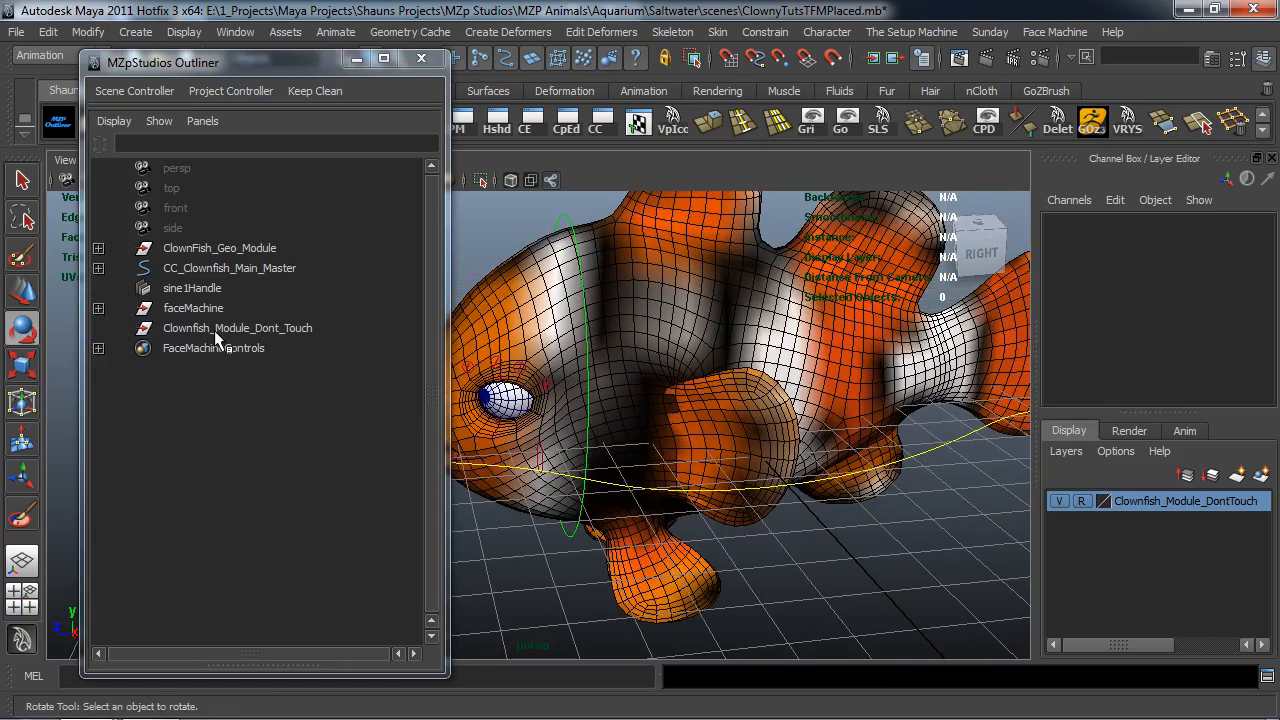
left_click_drag(794, 378, 771, 383, "alt")
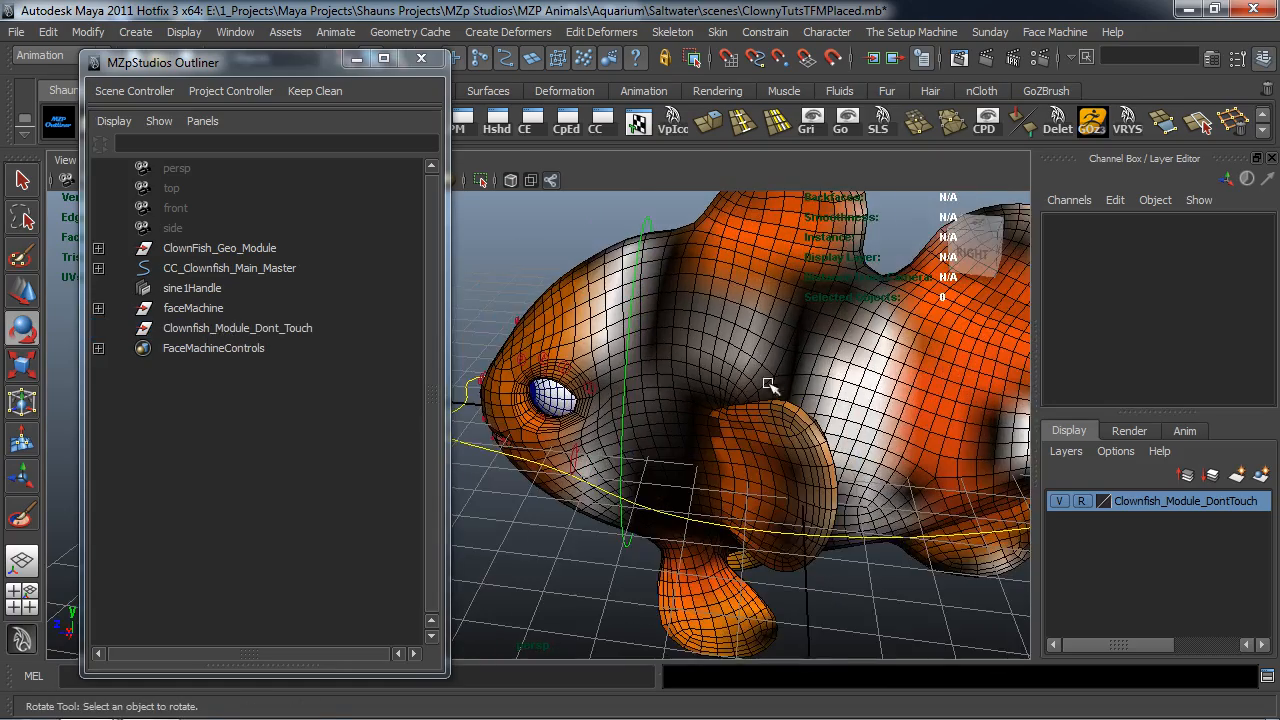
middle_click_drag(771, 383, 671, 403, "alt")
right_click_drag(671, 403, 640, 392, "alt")
left_click_drag(301, 64, 257, 223)
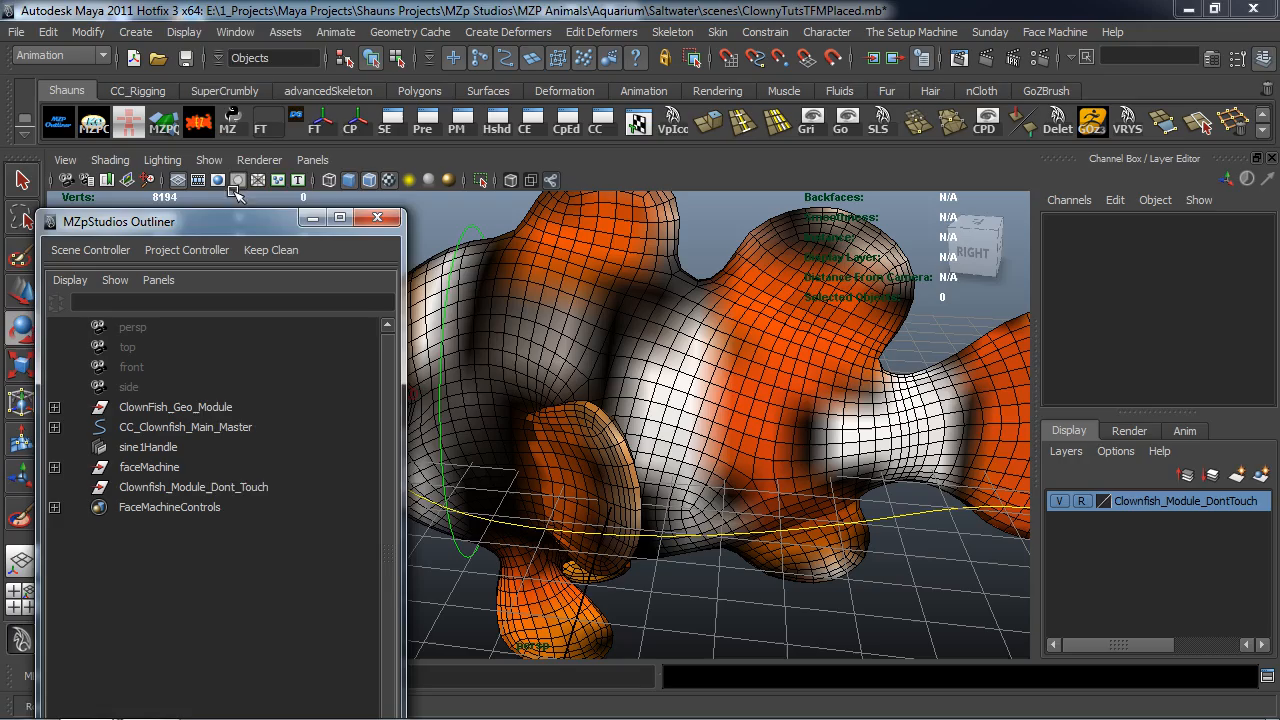
left_click(207, 160)
left_click(245, 248)
left_click_drag(700, 420, 909, 349, "alt")
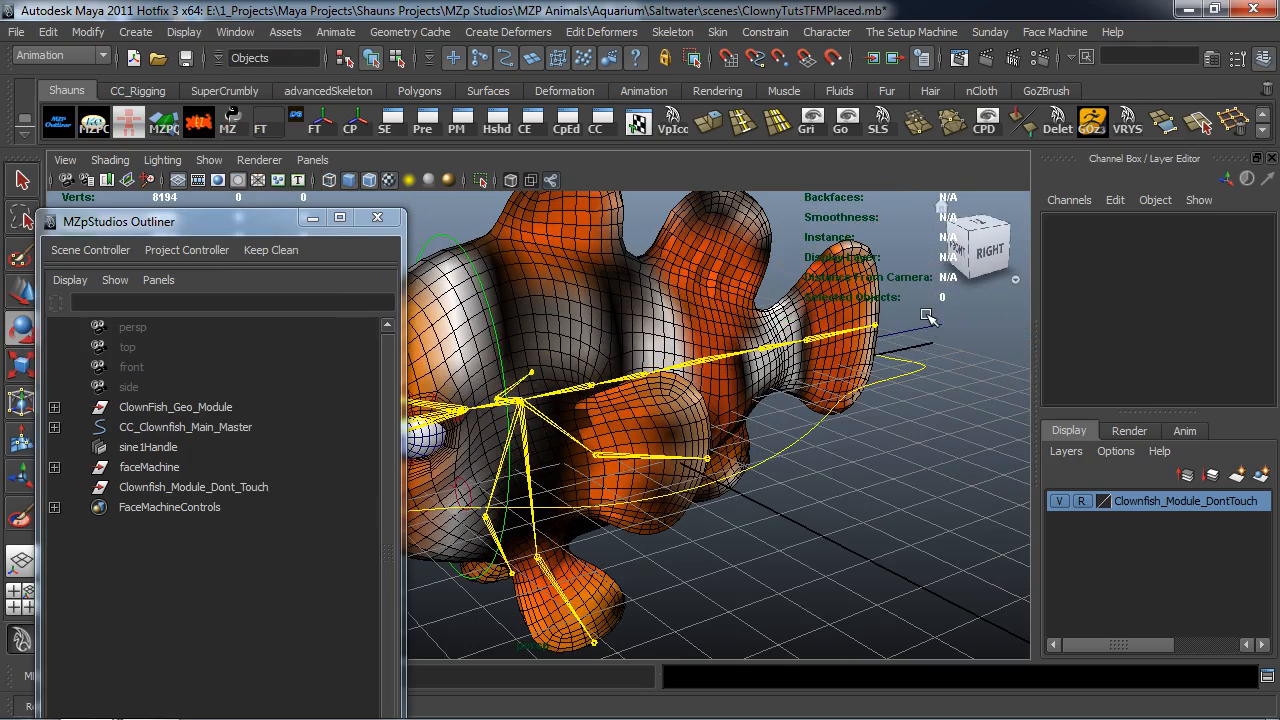
Select the sine1Handle deformer behind the tail and put it in its own group
left_click(938, 338)
left_click_drag(940, 340, 950, 398, "alt")
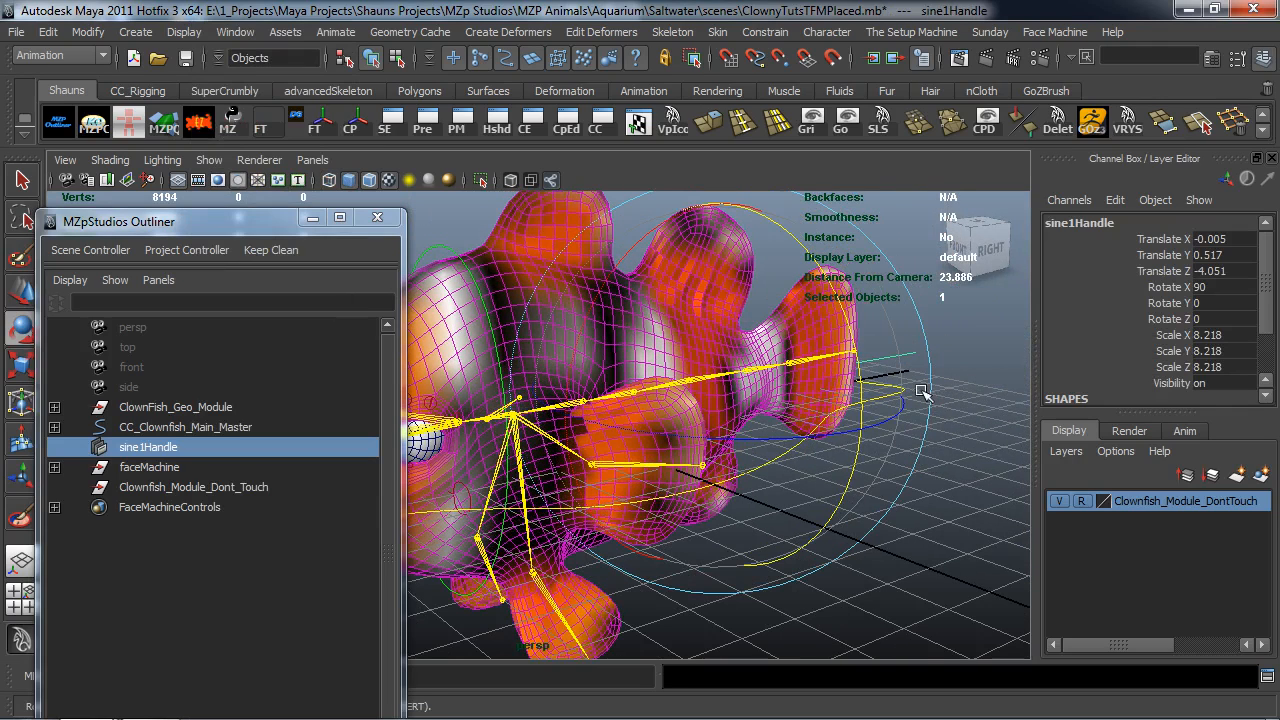
key("ctrl+g")
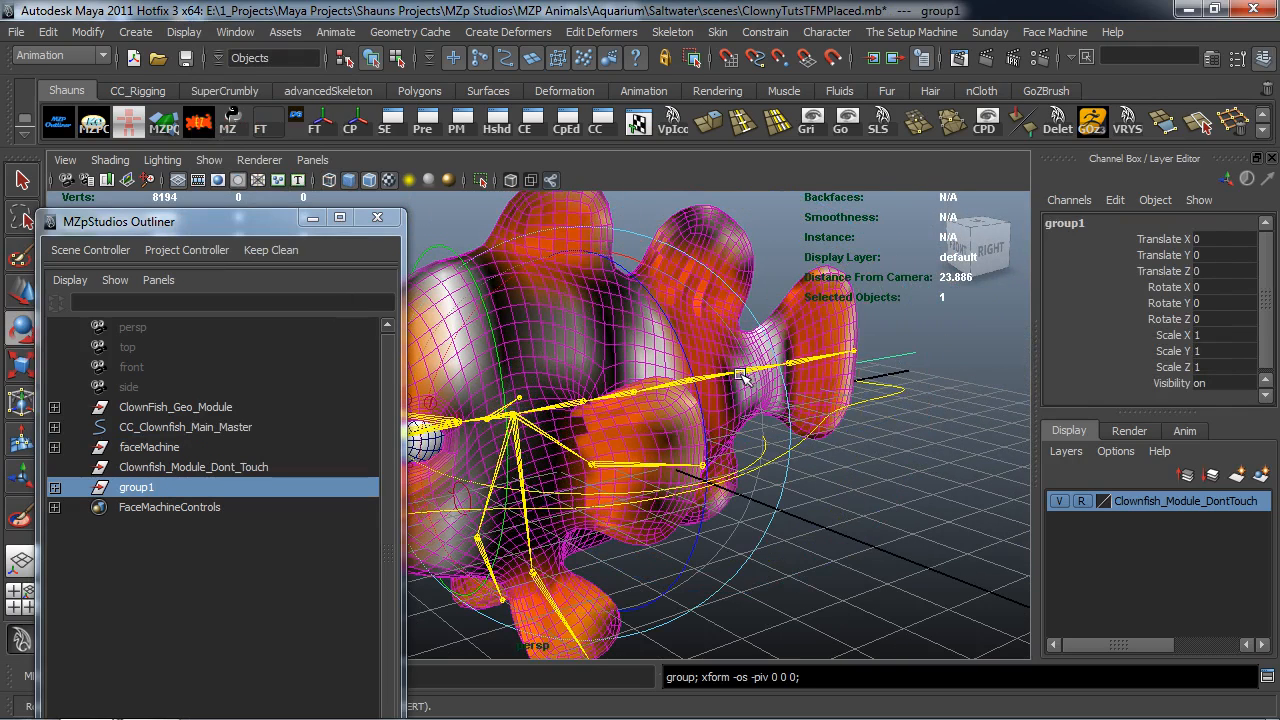
left_click_drag(585, 365, 565, 469, "alt")
scroll(574, 460, "up", 5)
scroll(565, 469, "up", 4)
key("w")
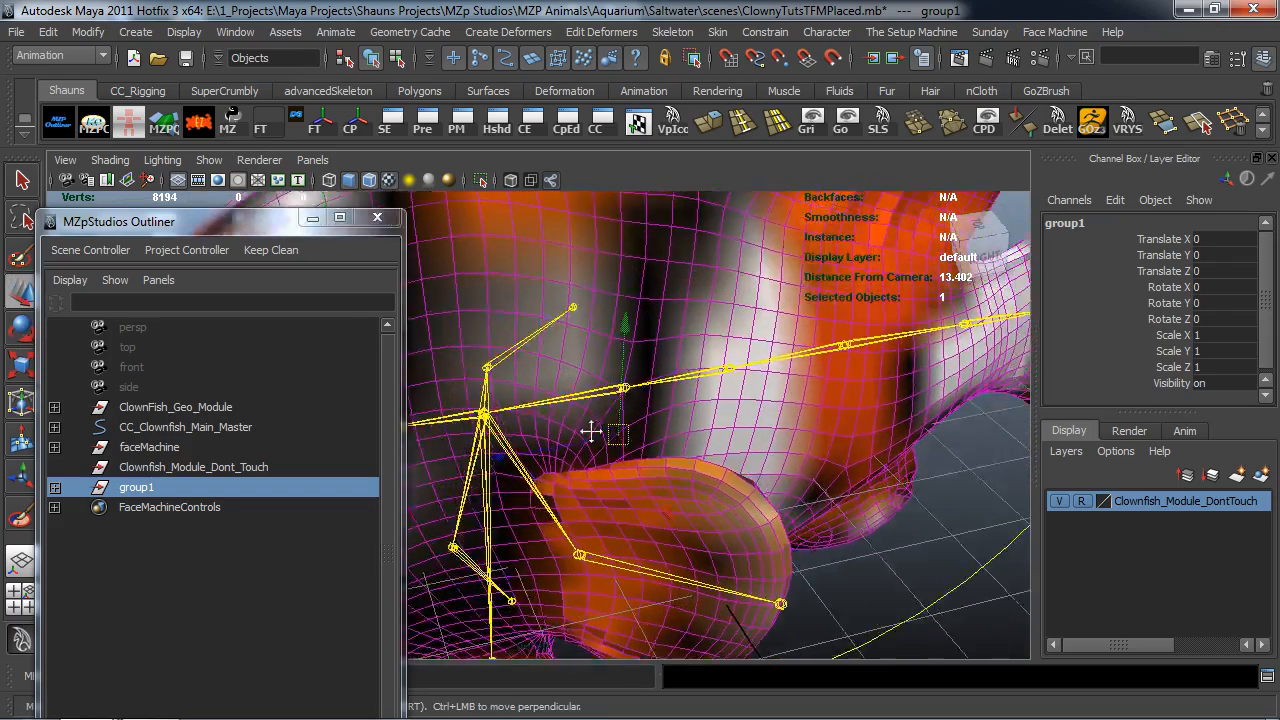
left_click(740, 381, "shift")
left_click_drag(740, 381, 712, 410, "alt")
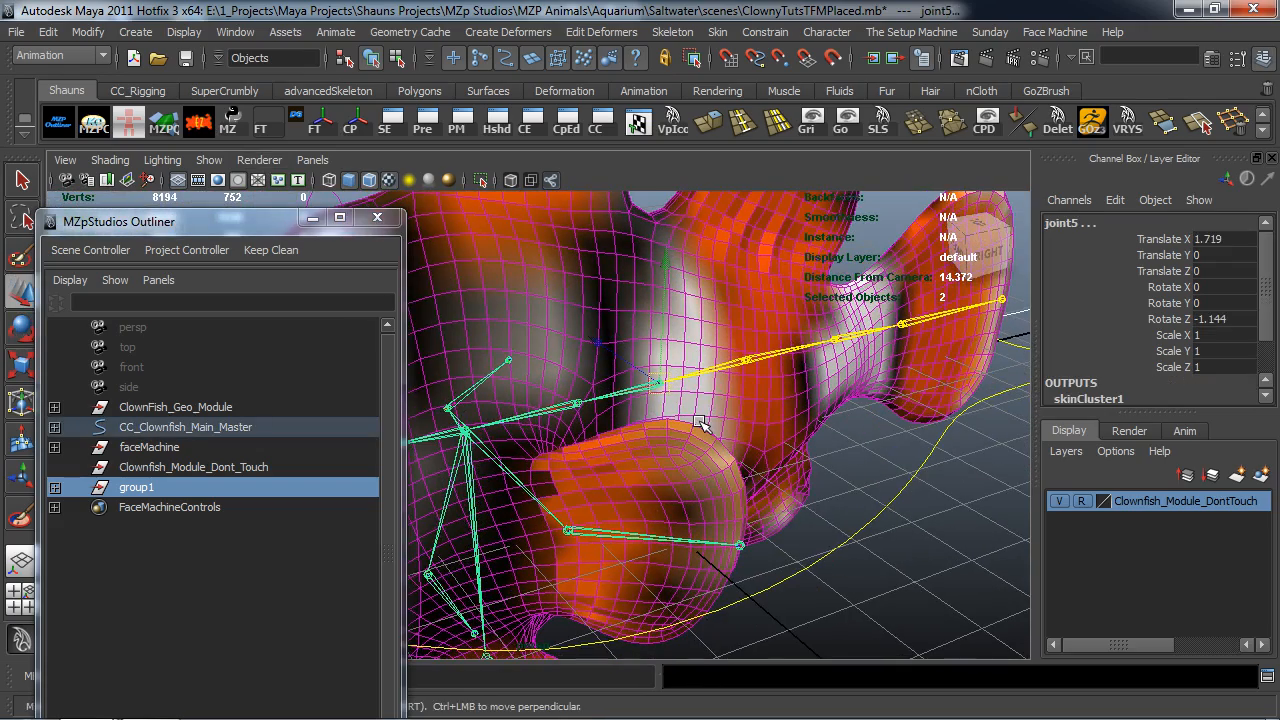
Rename the group holding the sine handle to AutoSwimNode_GRP
left_click(120, 490)
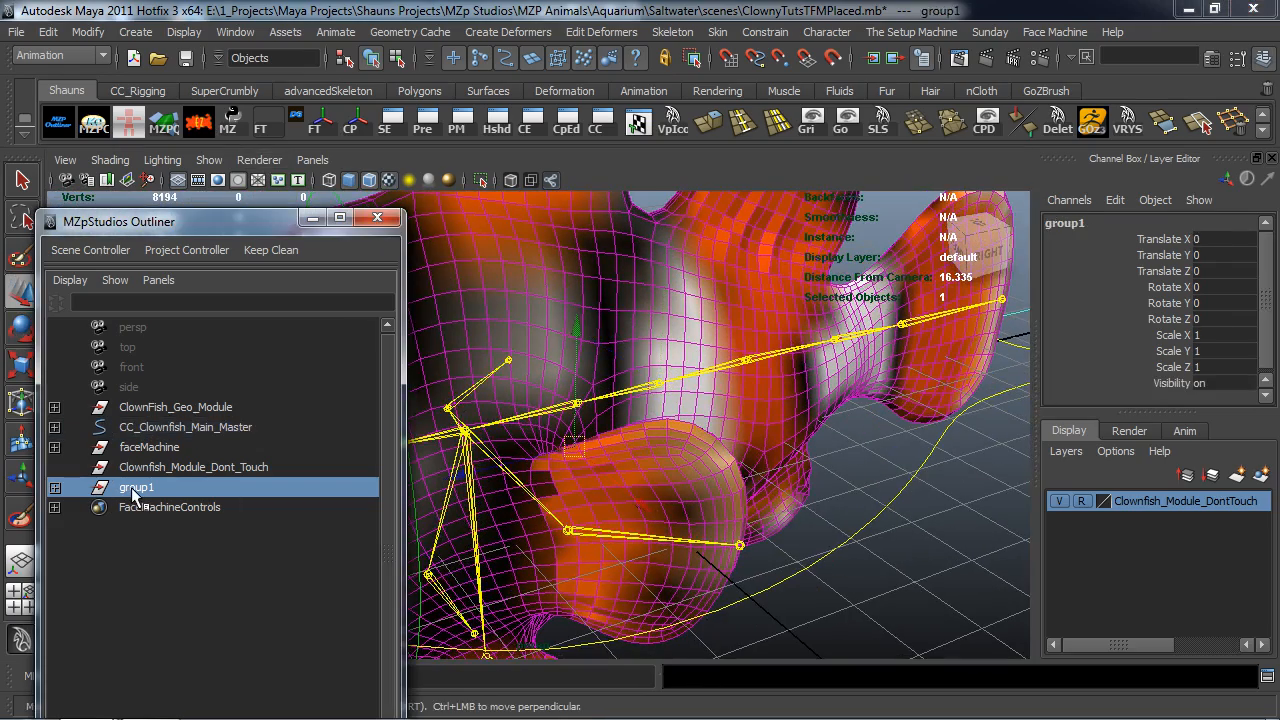
double_click(135, 489)
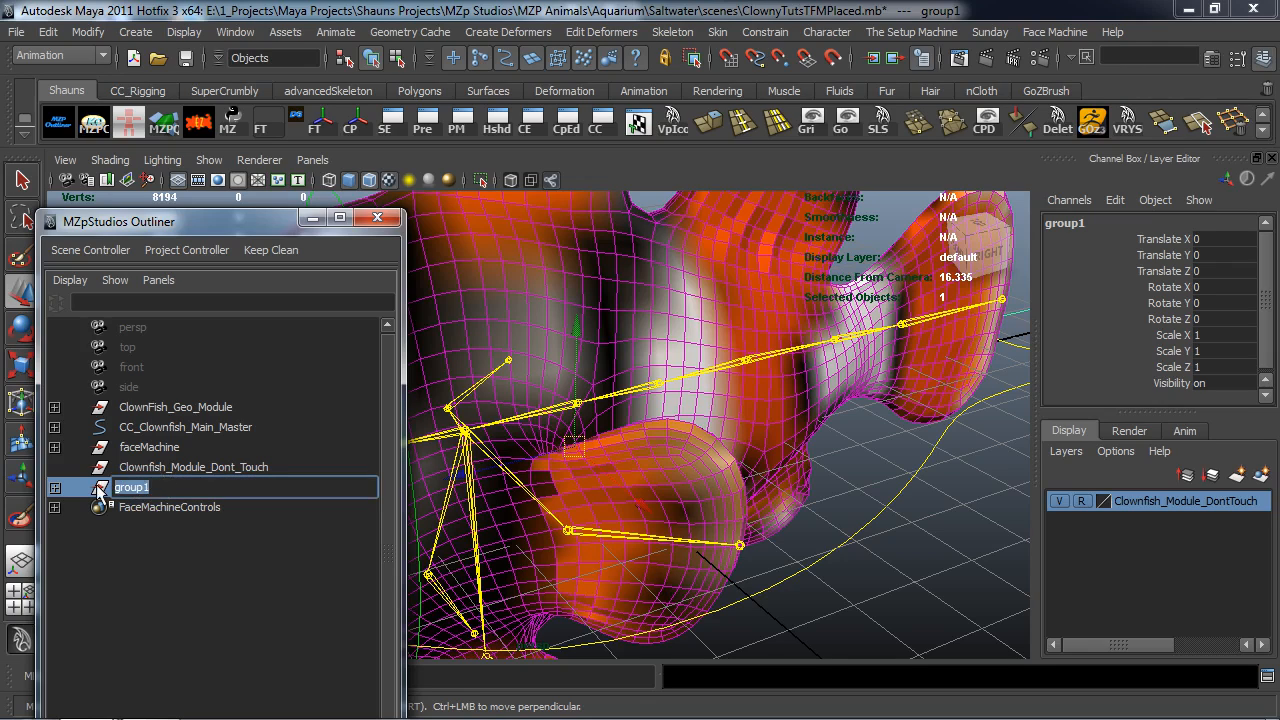
type("AutoSwimNode")
key("Return")
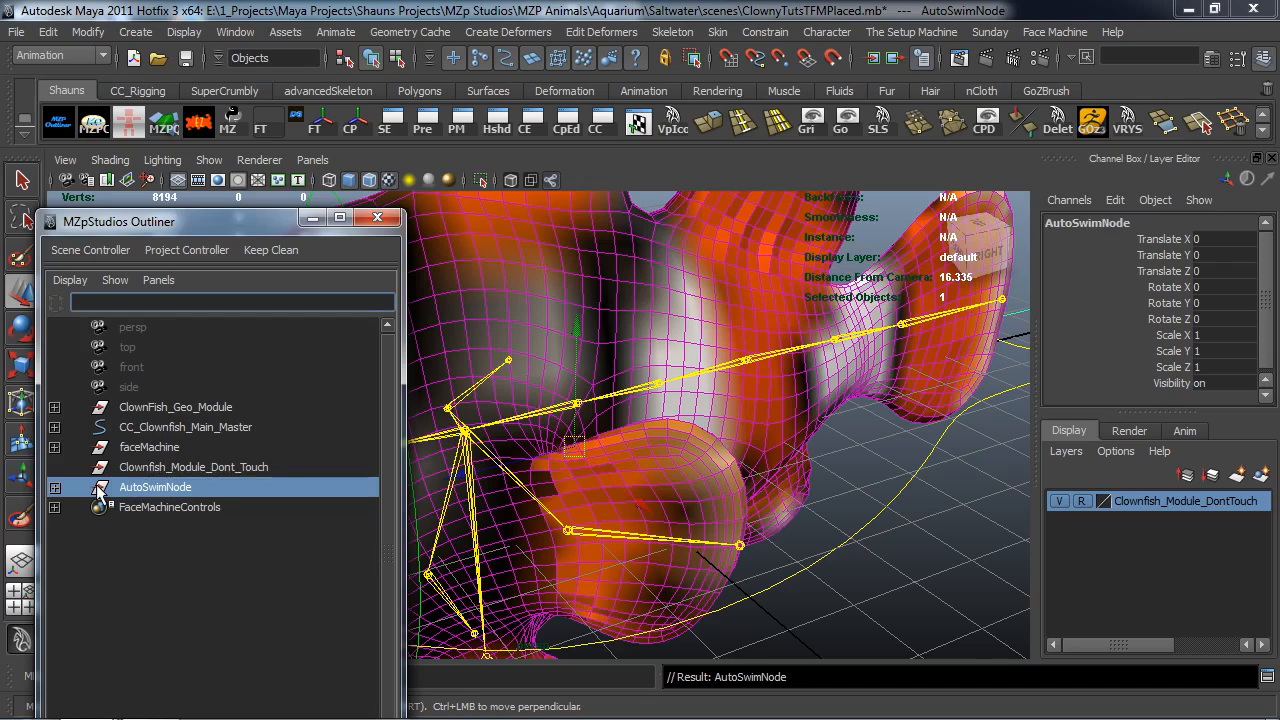
double_click(185, 487)
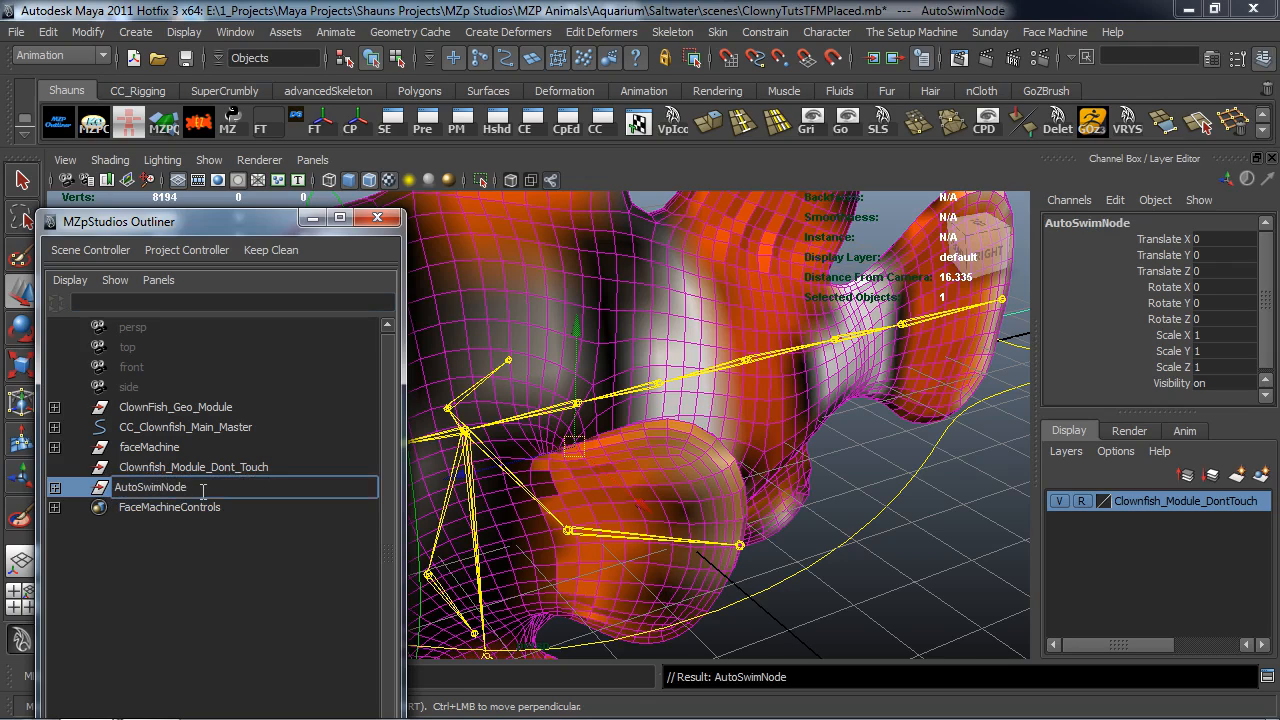
type("_GRP")
key("Return")
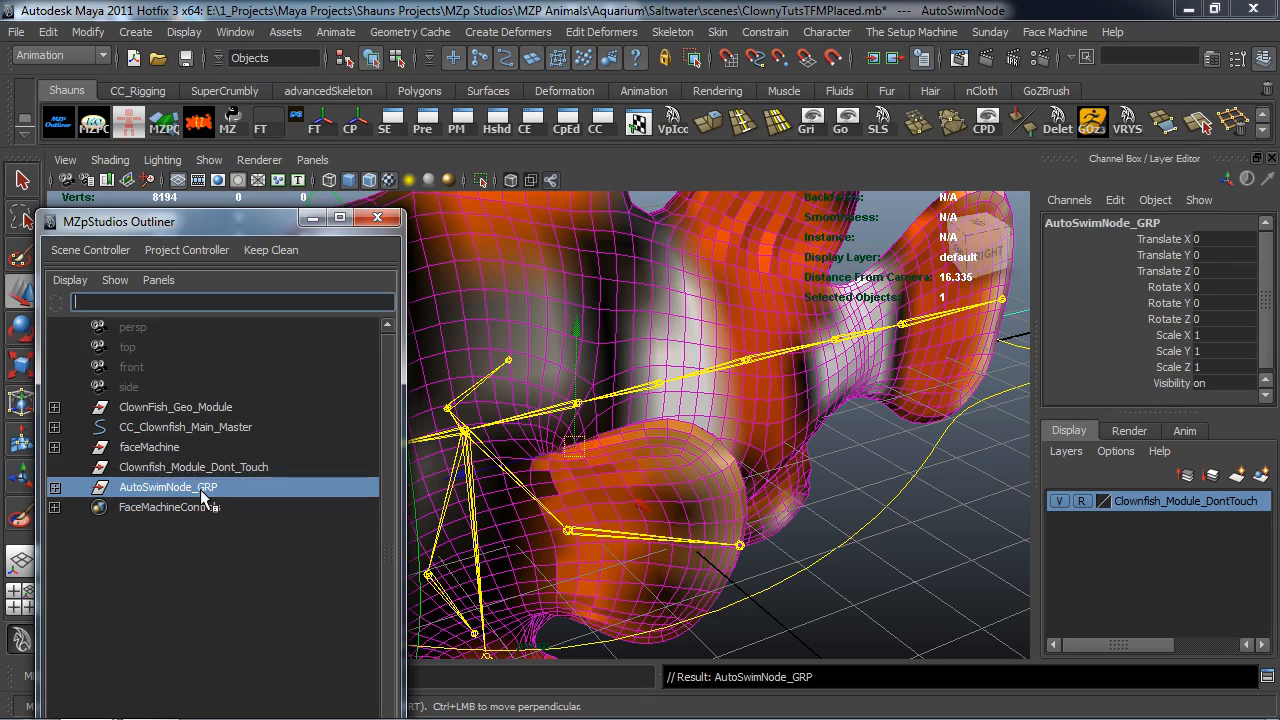
Start a new attribute on the CC_Clownfish_Main_Master curve and set its data type to Enum
left_click(893, 508)
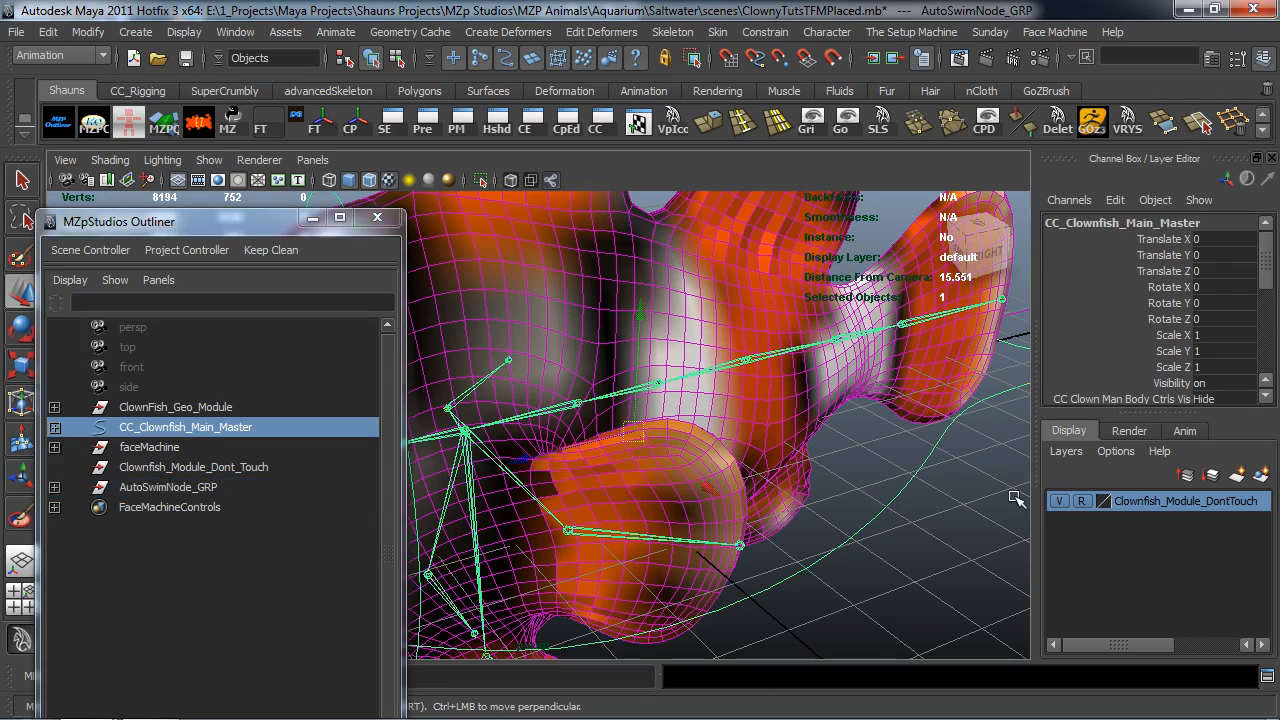
scroll(1219, 358, "down", 4)
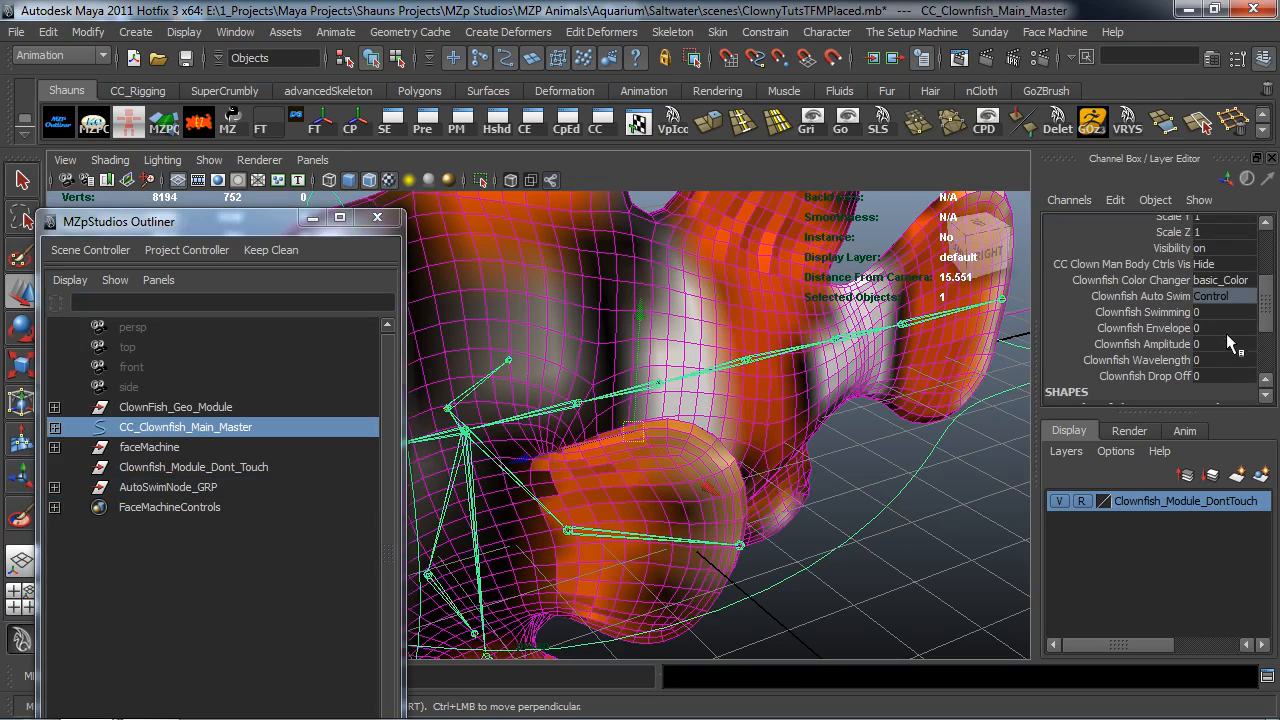
left_click_drag(1265, 307, 1266, 316)
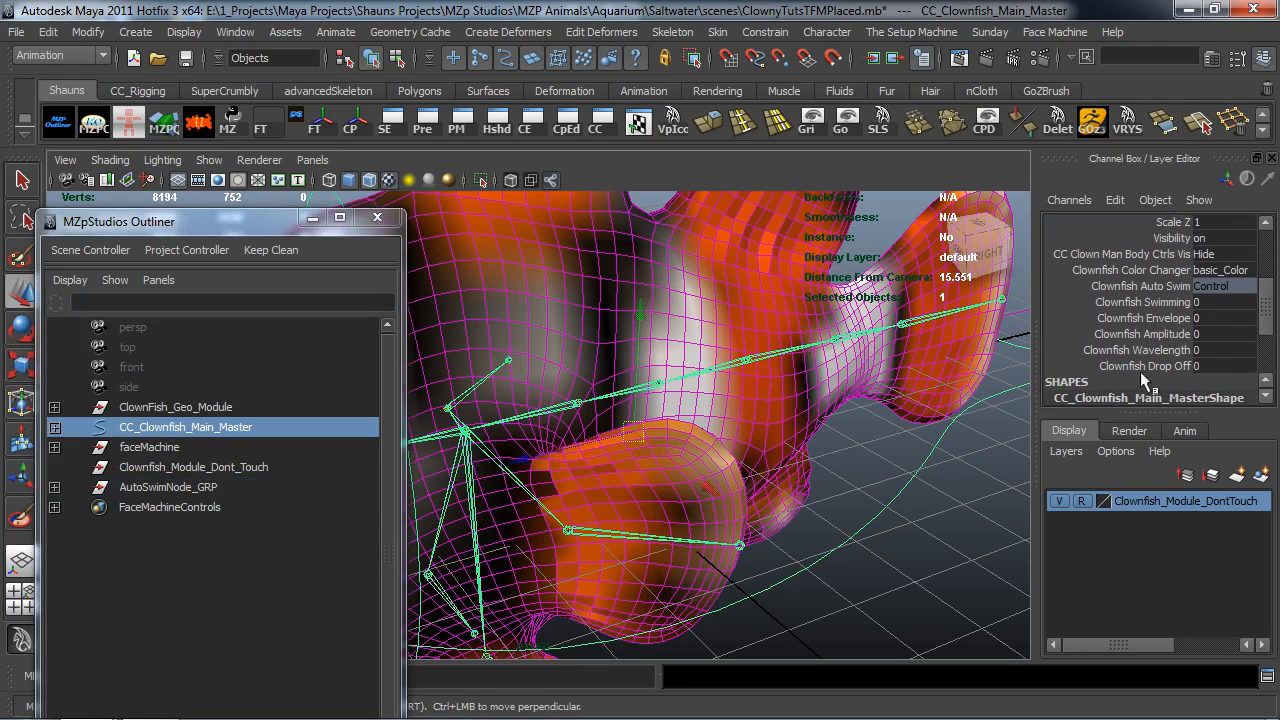
left_click(88, 31)
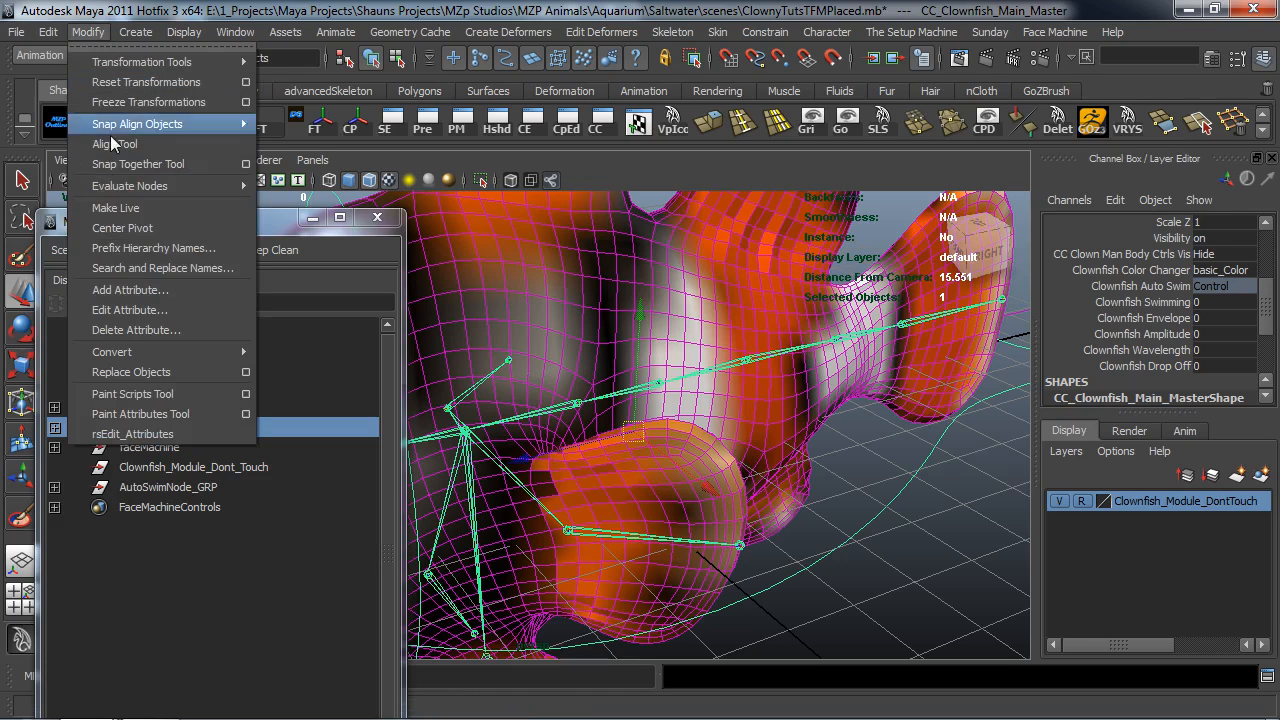
left_click(121, 290)
left_click(373, 261)
Give the new attribute the long name Clownfish_AutoSwim_Vis
left_click(355, 134)
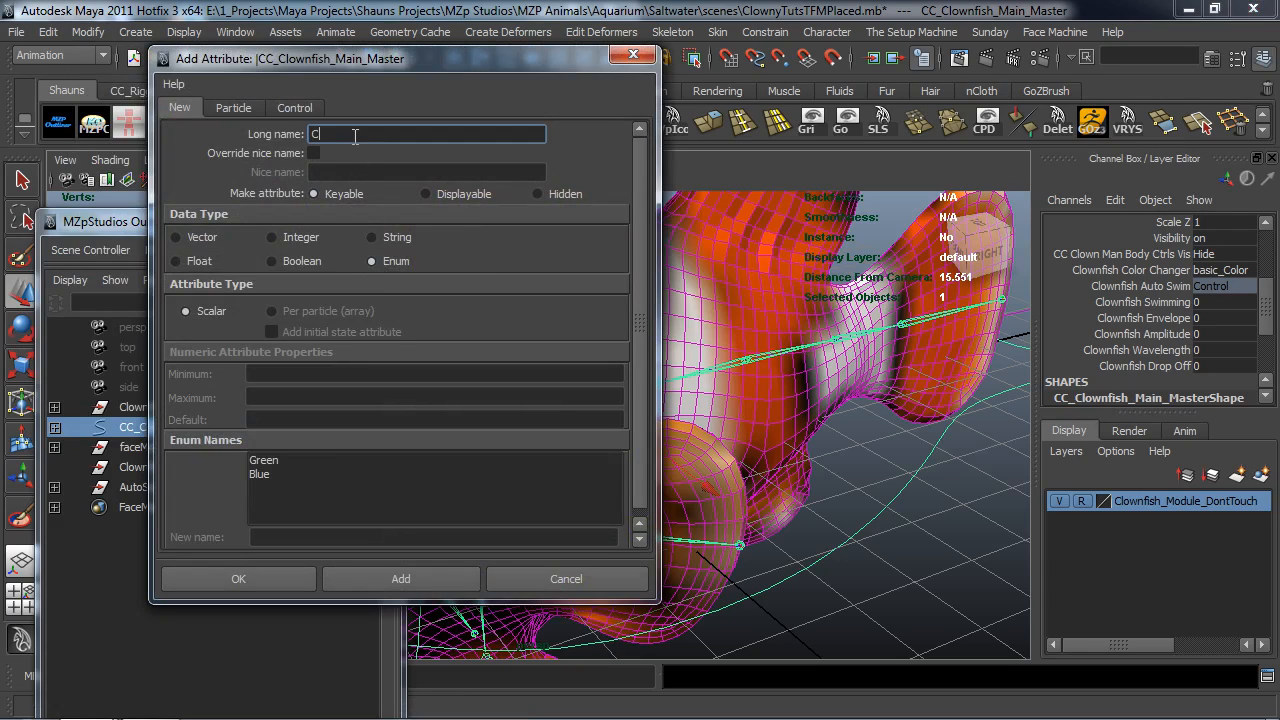
type("Clownfish")
type("_AutoSwim_Node_Vis")
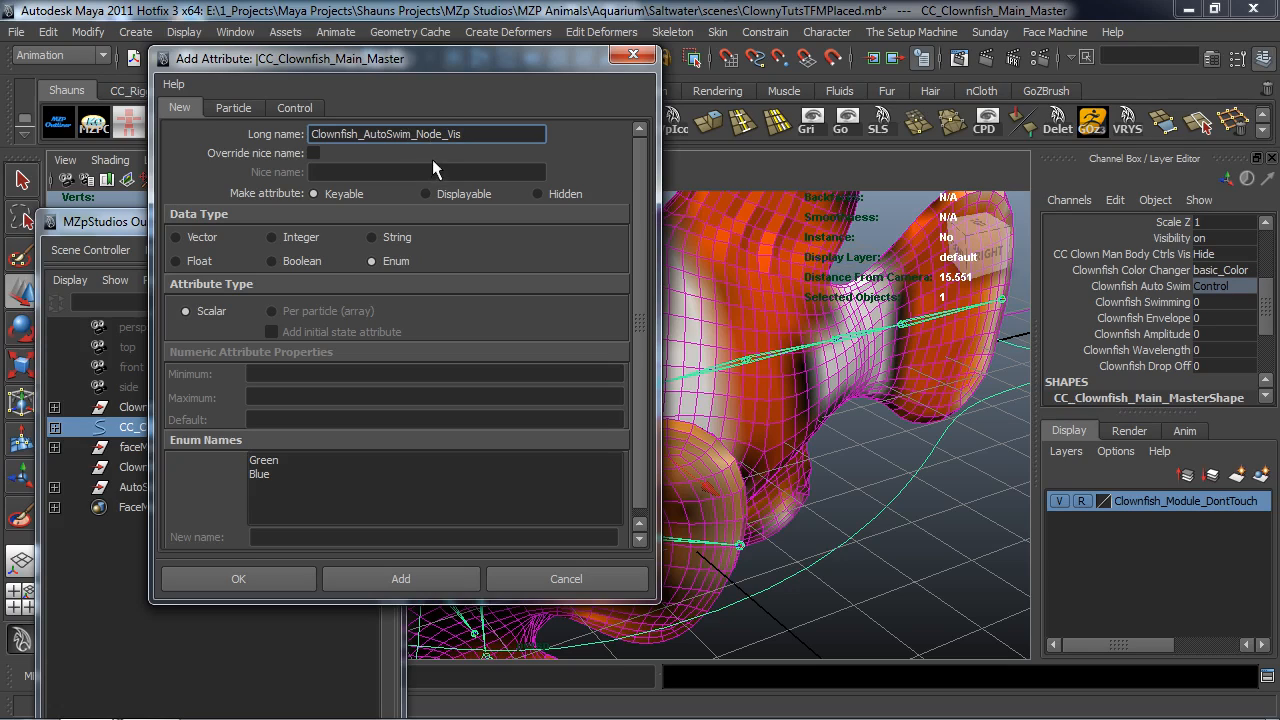
left_click_drag(445, 134, 411, 134)
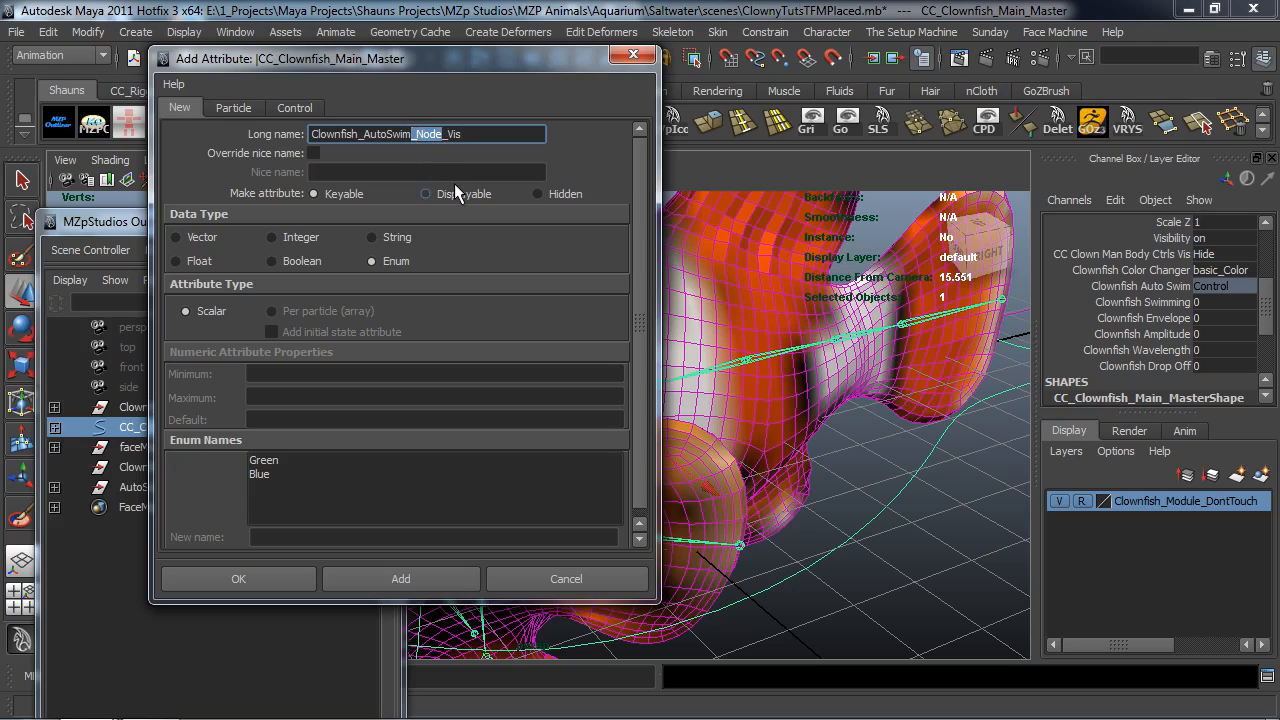
key("BackSpace")
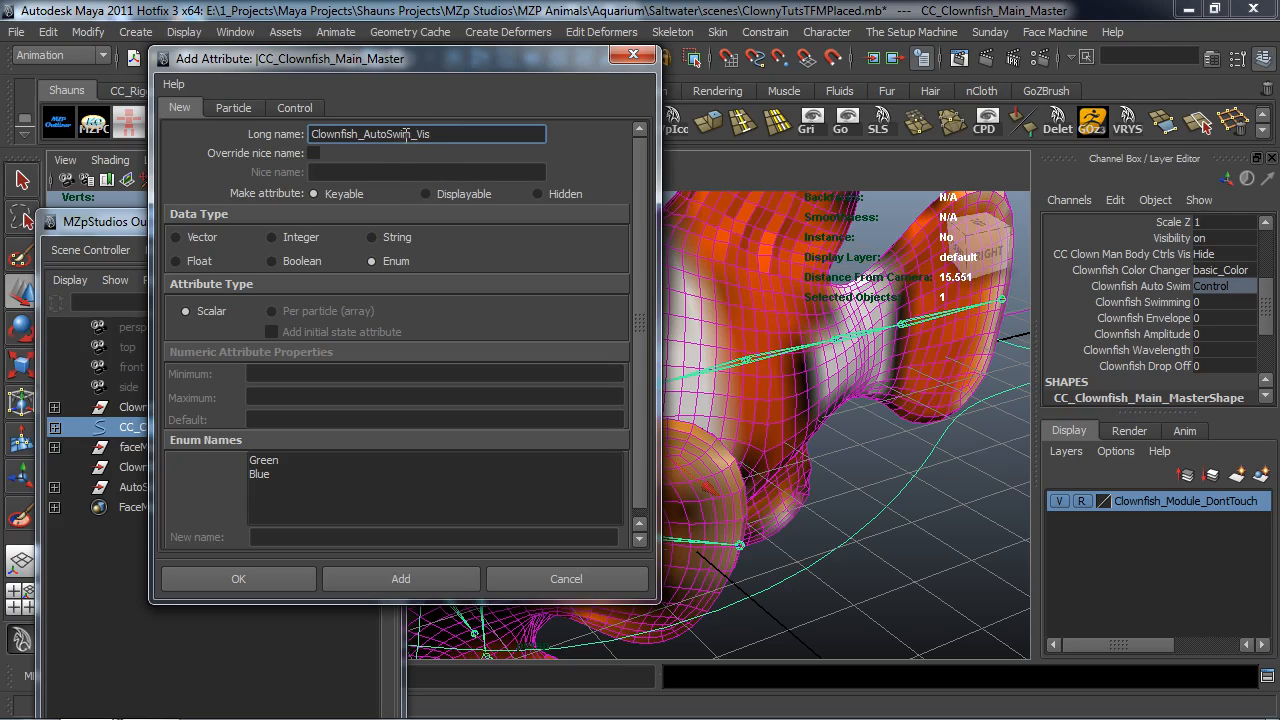
Name the enum options Hidden and Shown and try to add the Clownfish_AutoSwim_Vis attribute
left_click(272, 460)
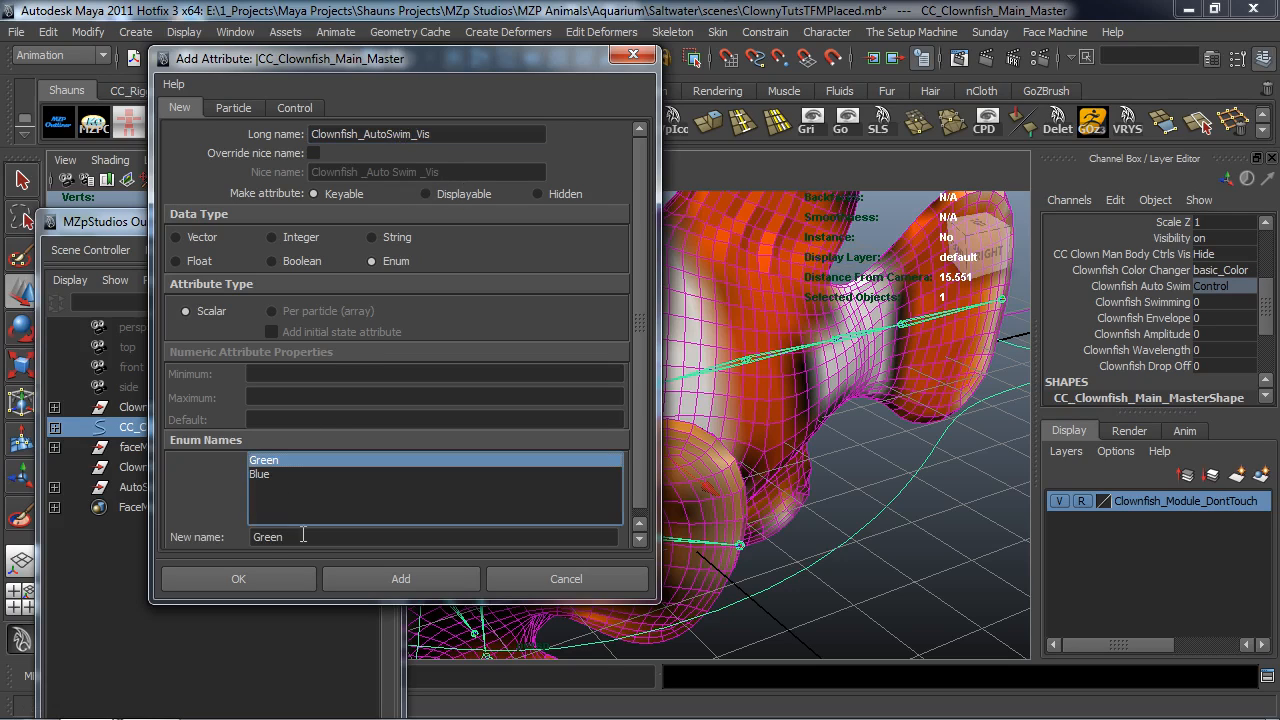
type("Hidden")
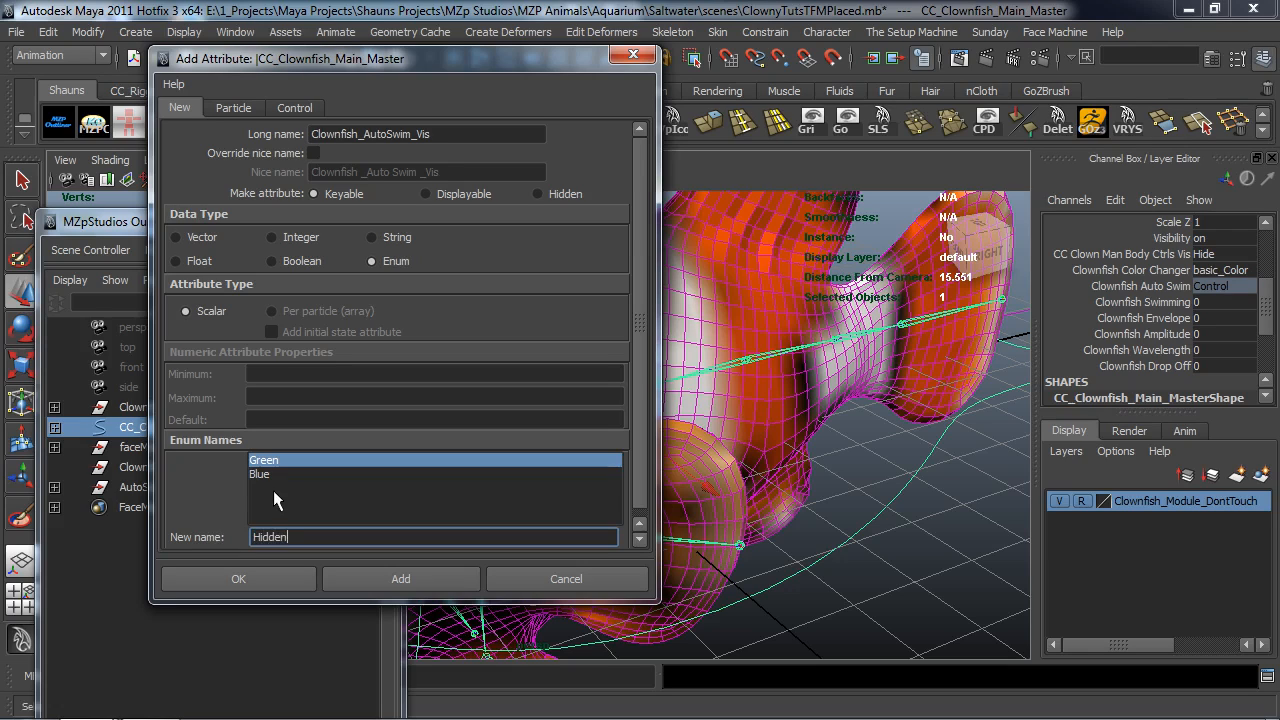
key("Return")
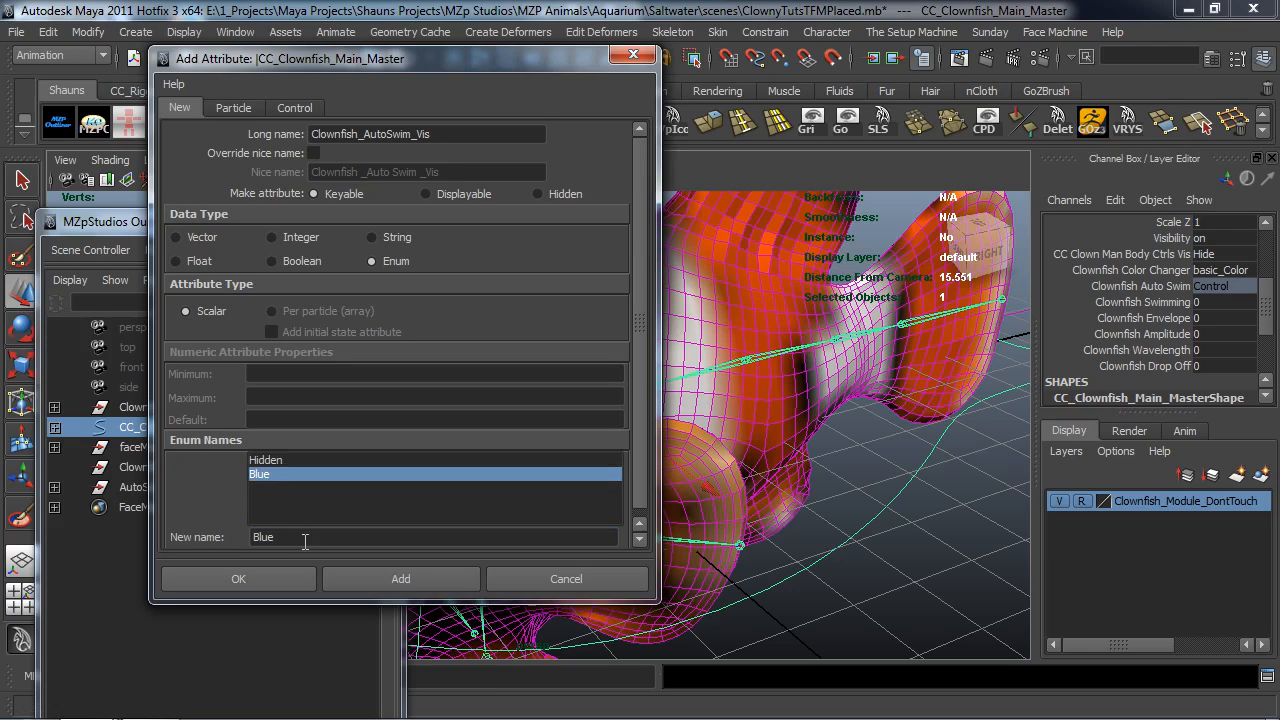
type("Shown")
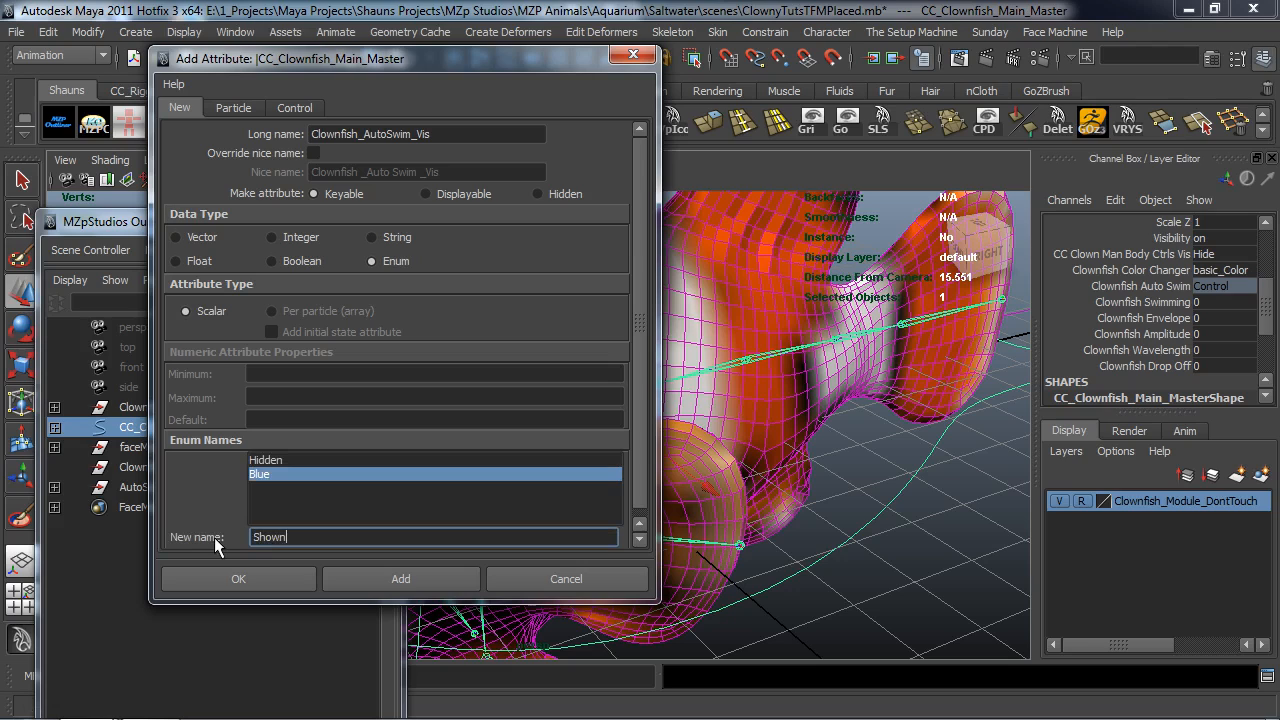
left_click(393, 590)
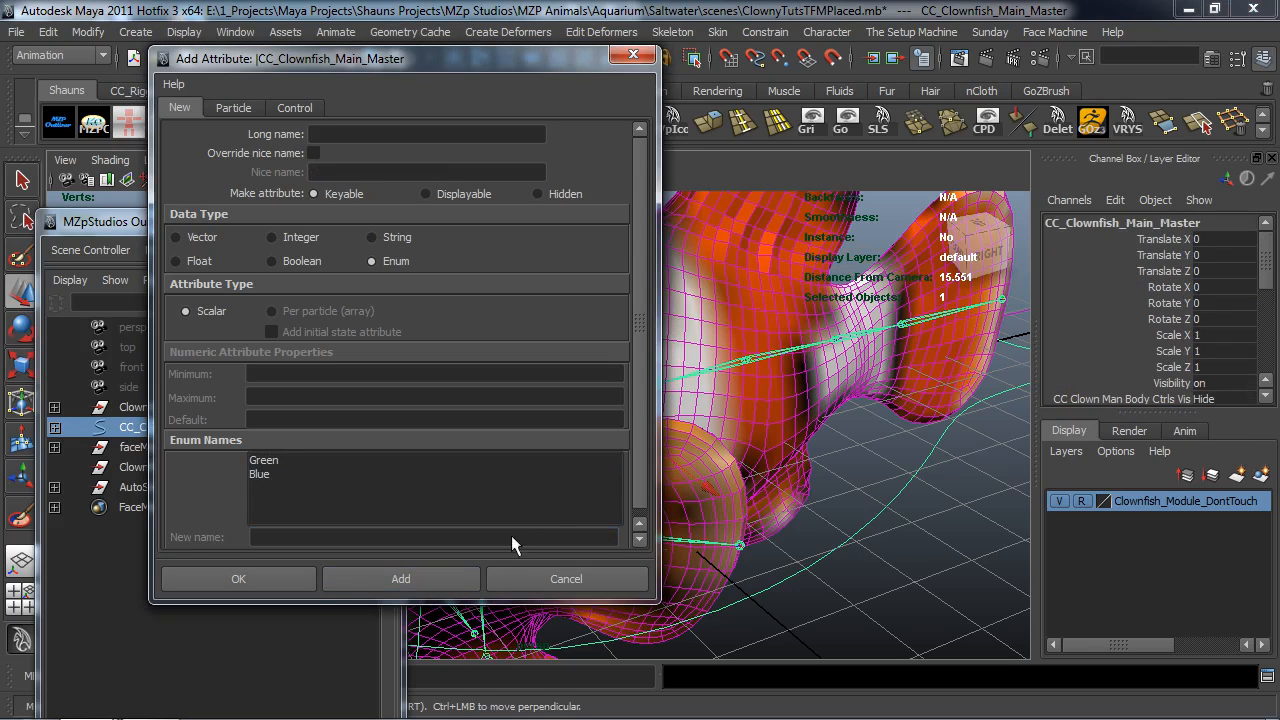
Undo the last action on the CC_Clownfish_Main_Master curve
left_click_drag(775, 507, 776, 507, "alt")
key("ctrl+z")
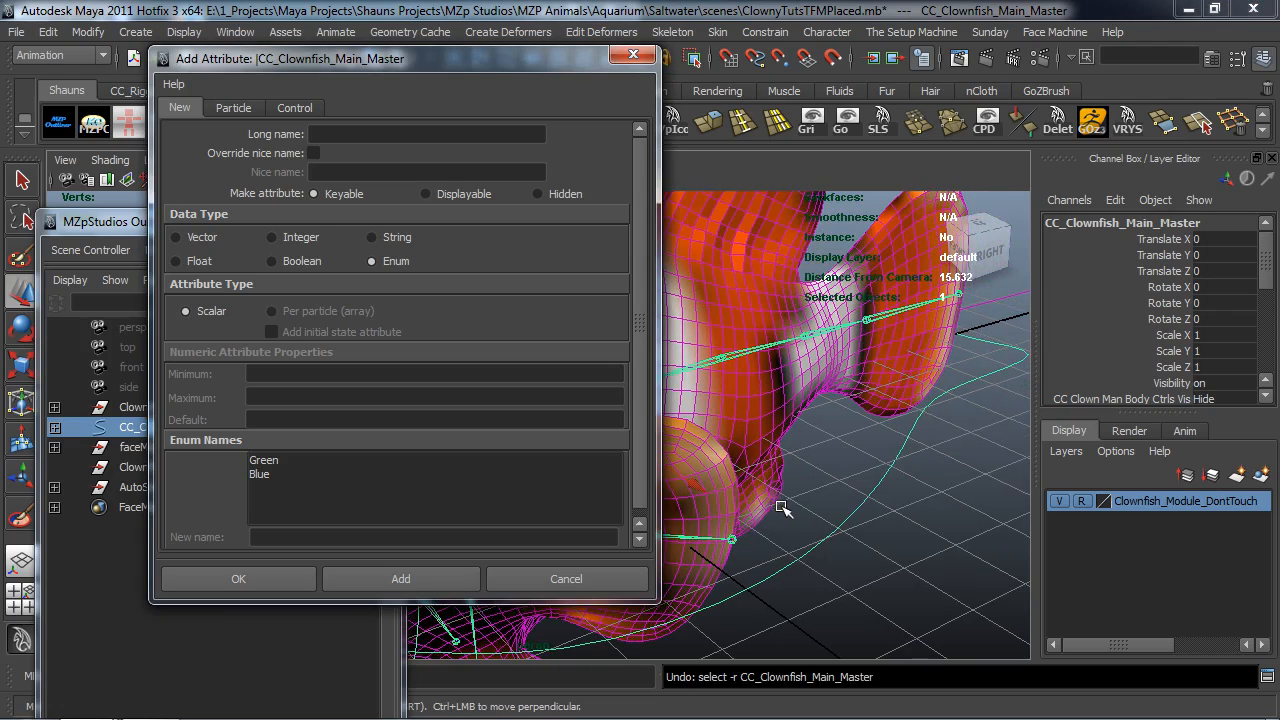
left_click_drag(862, 507, 866, 504, "alt")
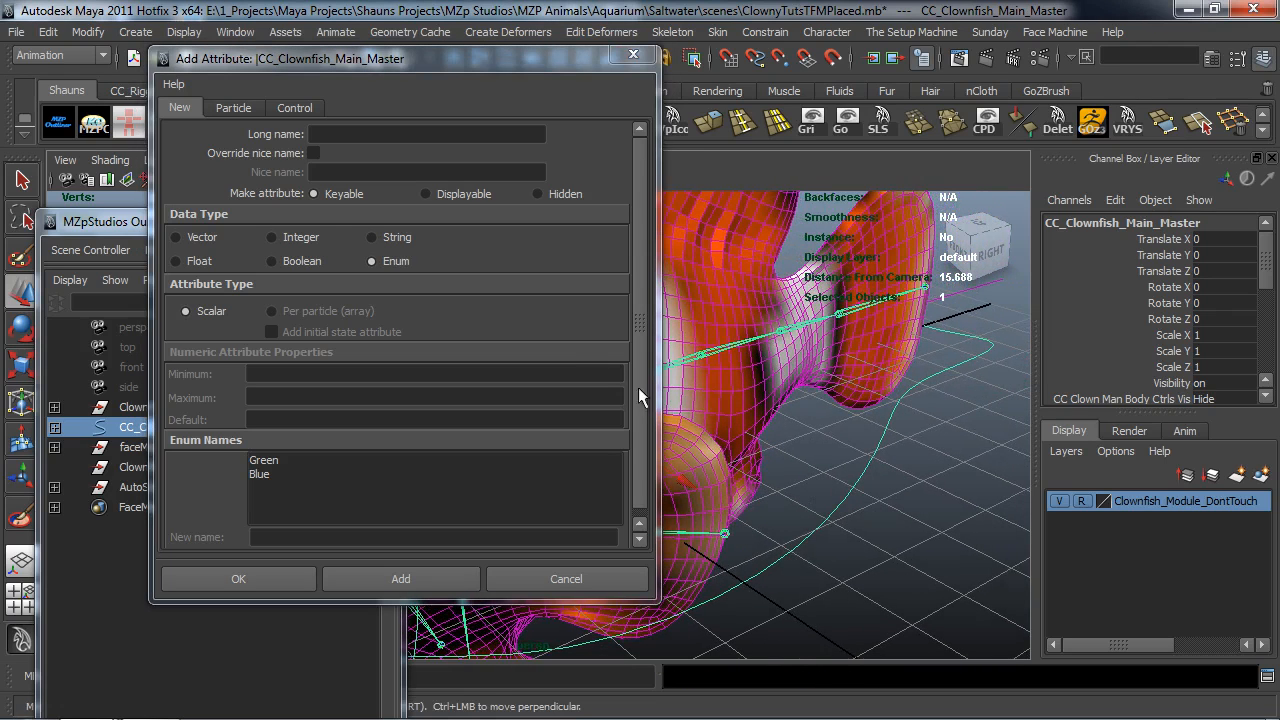
Add an Enum attribute named Clownfish_autoSwim_VIS to CC_Clownfish_Main_Master with the options Hidden and Shown, and close the attribute dialog
left_click(360, 133)
type("Clownfish_autoSwim_VIS")
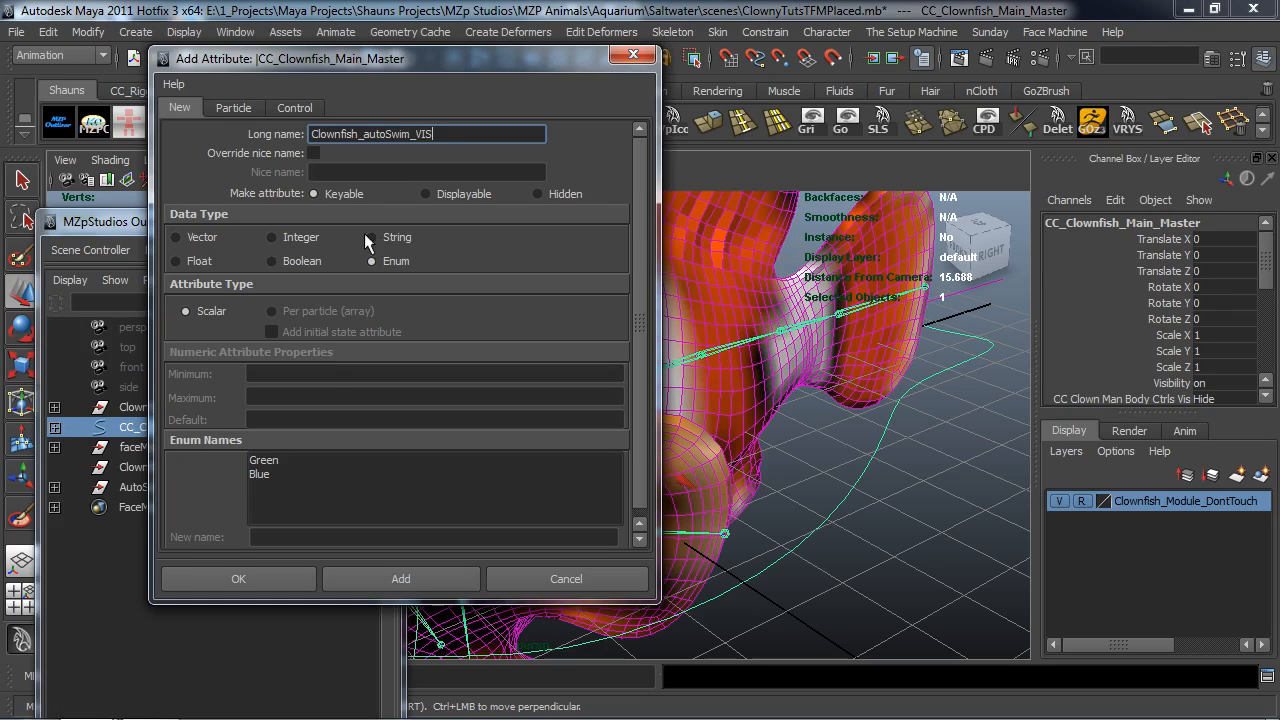
left_click(284, 462)
double_click(256, 537)
type("Hidden")
key("Return")
type("Shown")
left_click(399, 580)
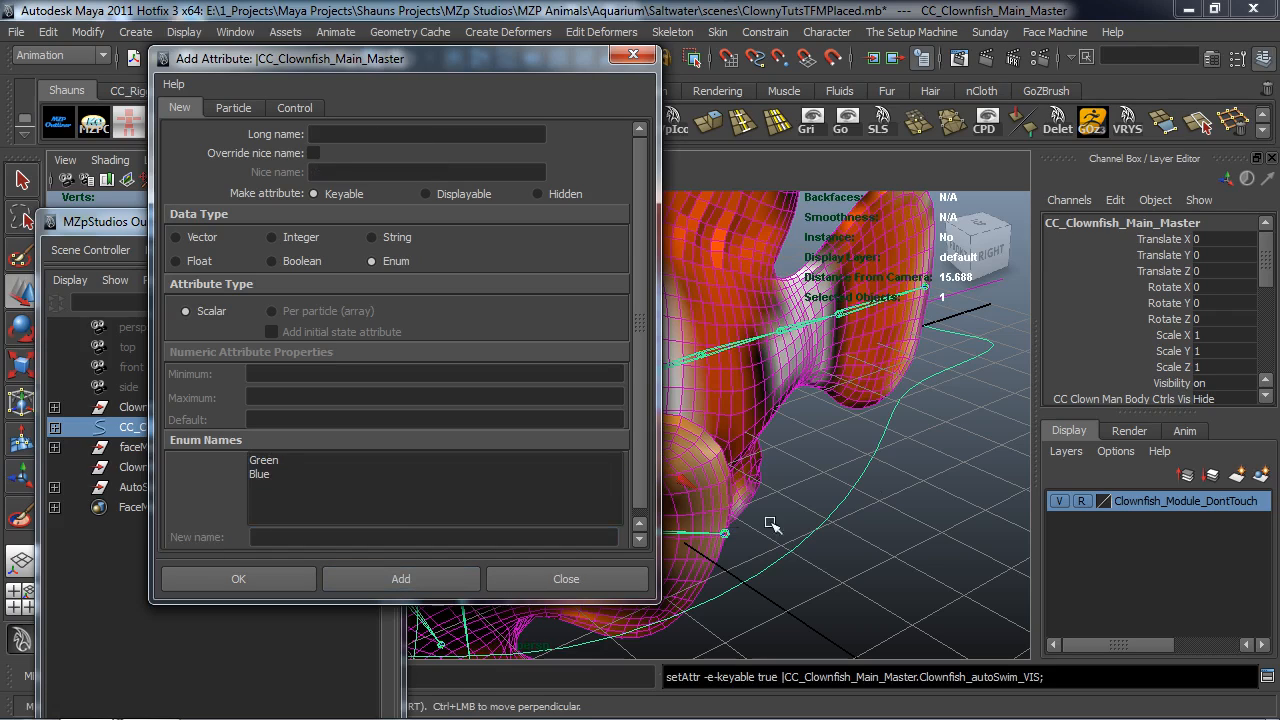
scroll(1172, 352, "down", 4)
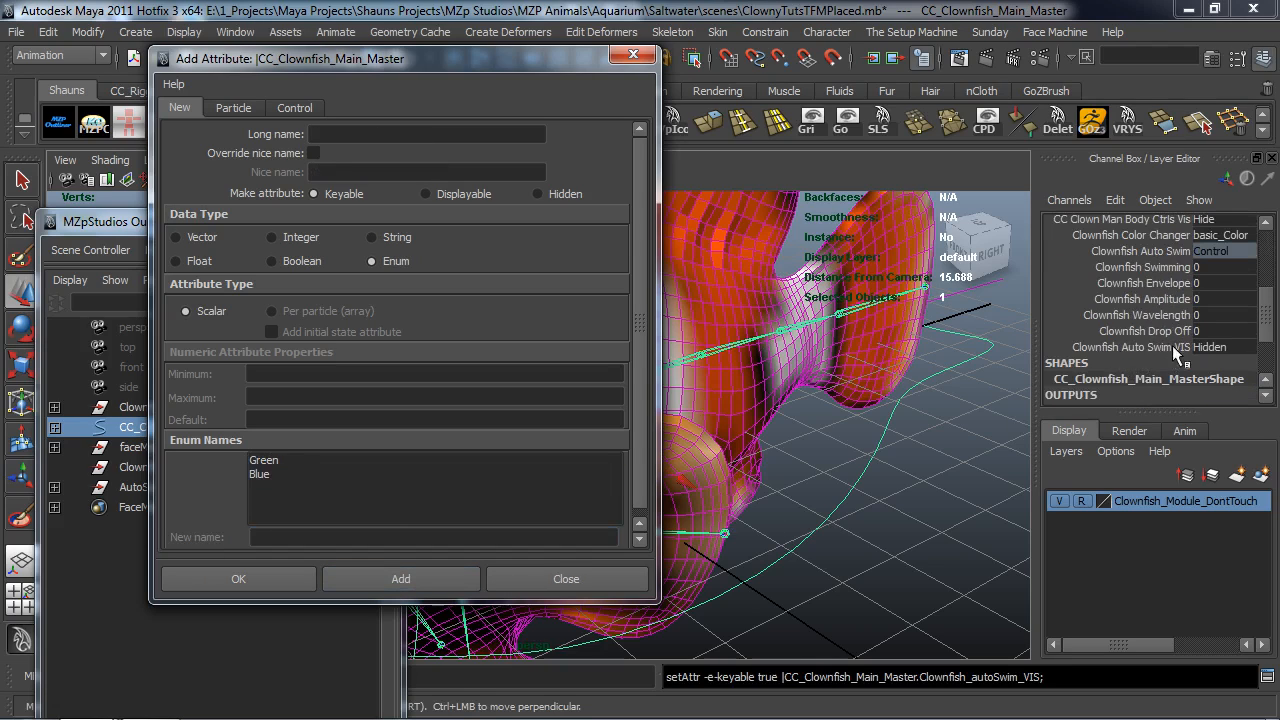
left_click(633, 54)
Open the Connection Editor and load CC_Clownfish_Main_Master as the output node
left_click_drag(904, 526, 906, 524, "alt")
left_click(906, 524)
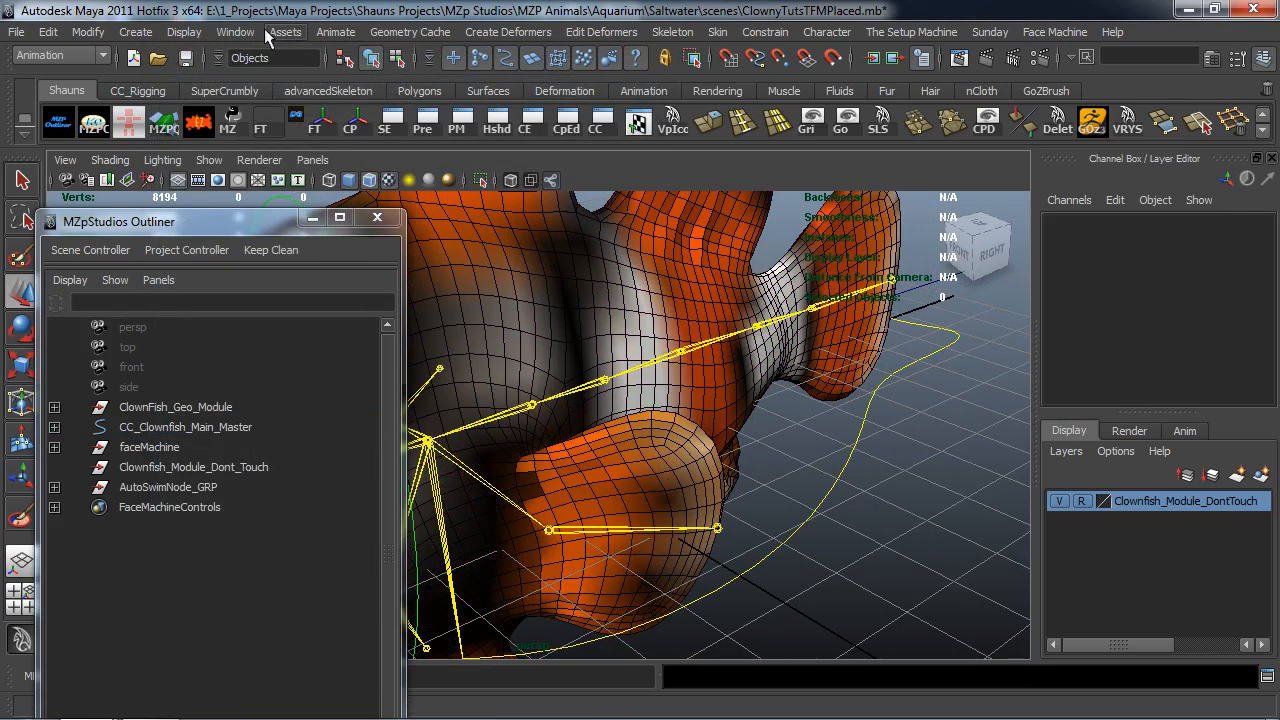
left_click(238, 31)
mouse_move(300, 62)
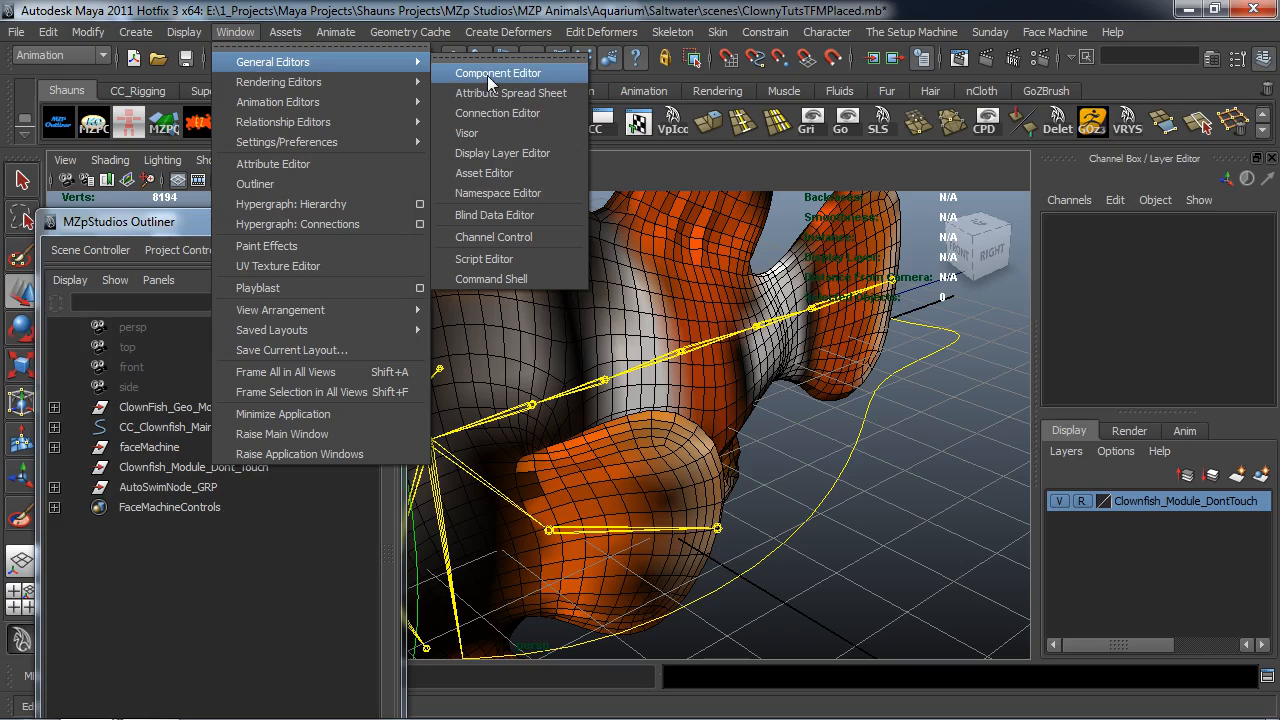
left_click(497, 112)
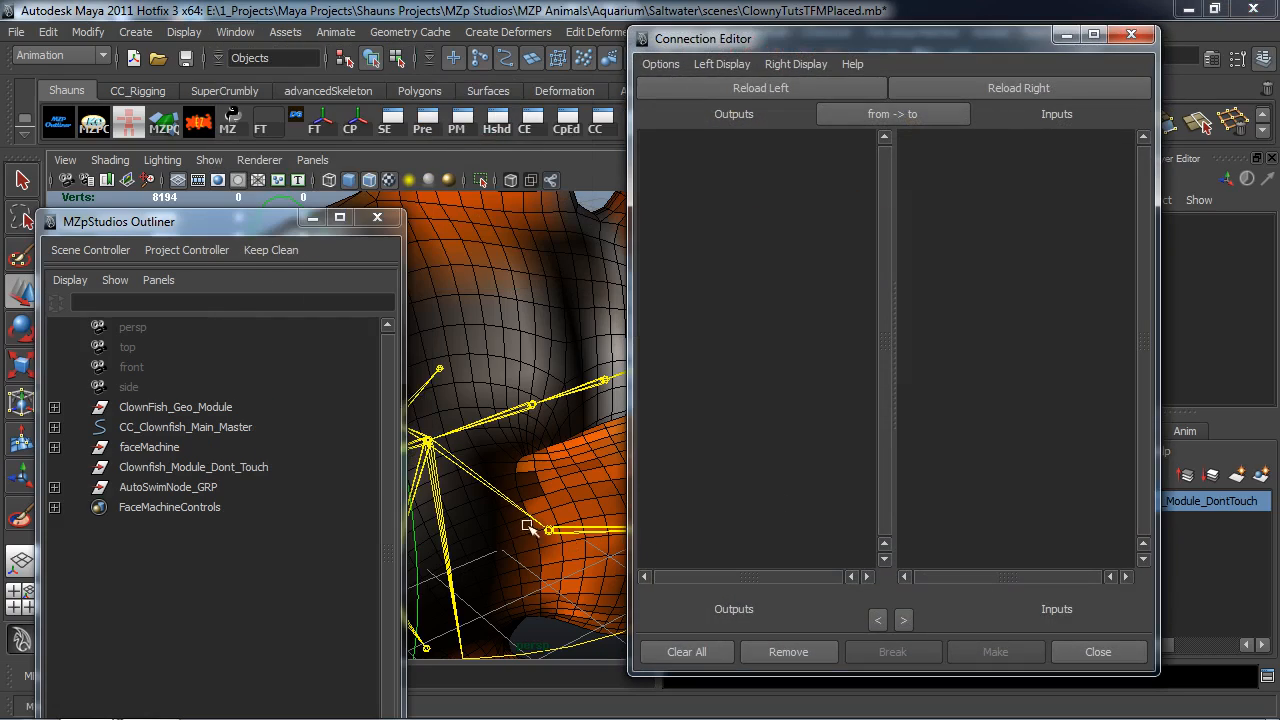
left_click_drag(530, 527, 600, 400, "alt")
left_click(570, 488)
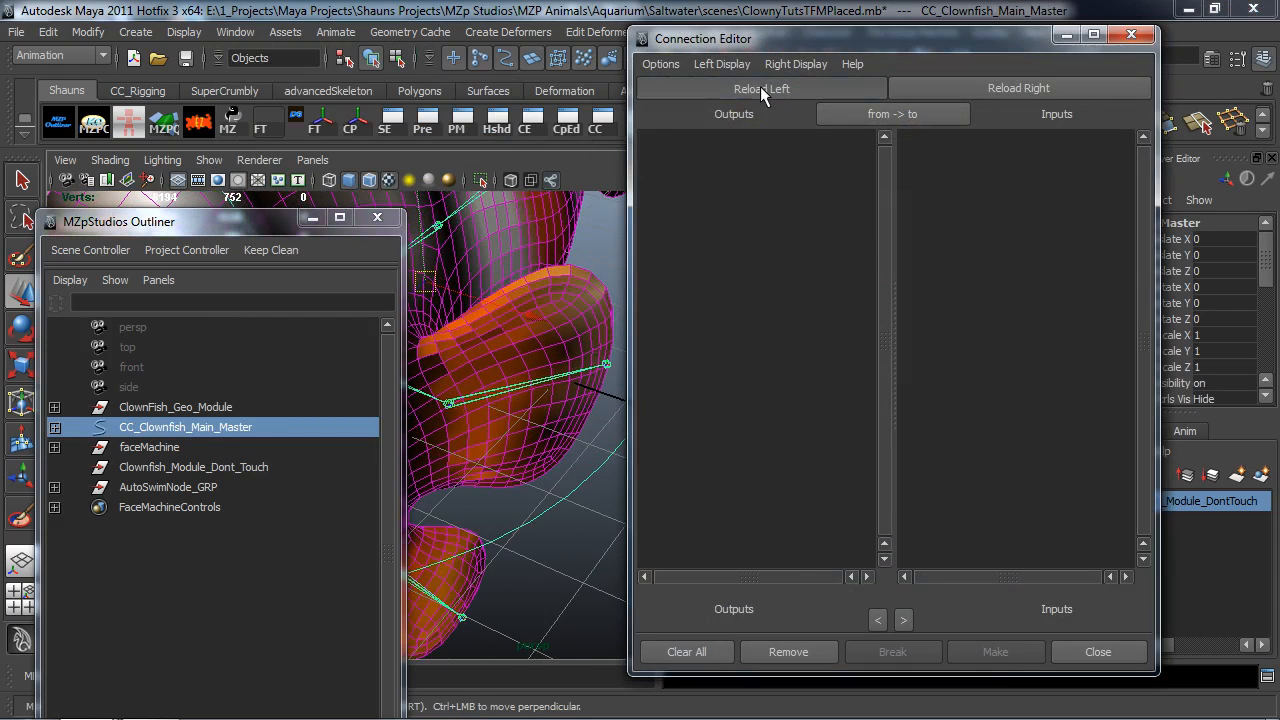
left_click(760, 88)
scroll(775, 430, "down", 10)
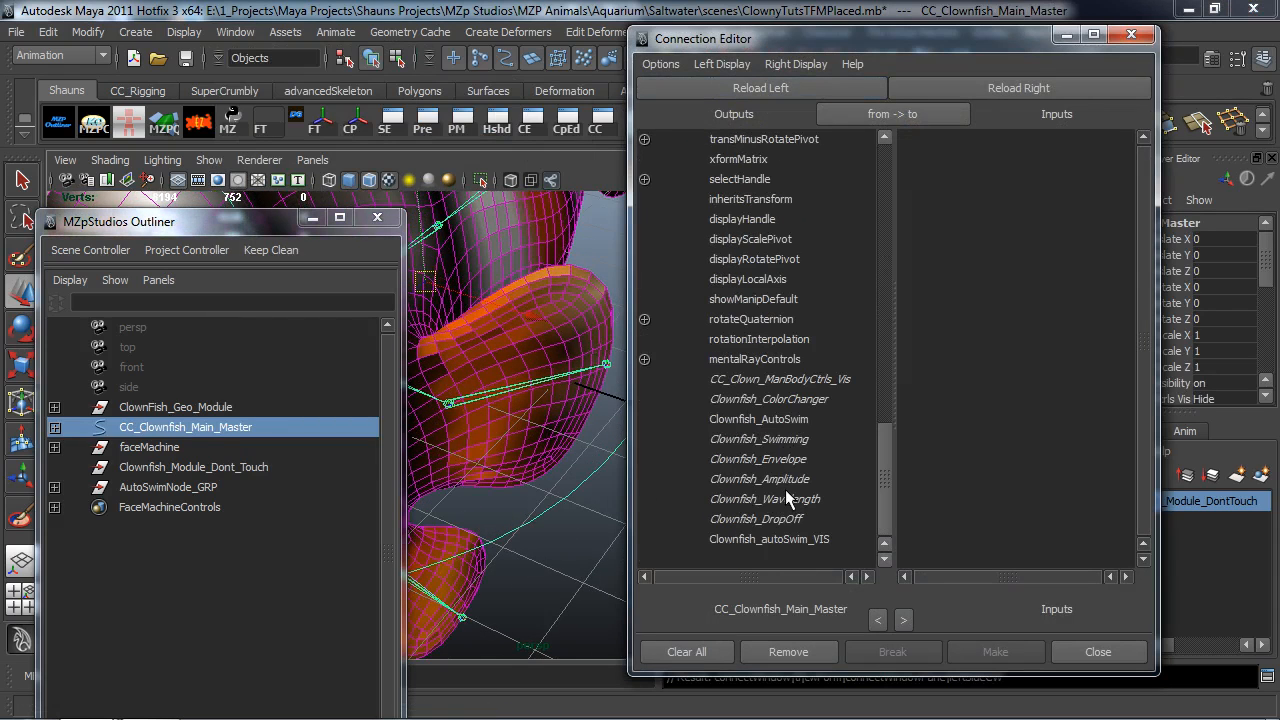
Load AutoSwimNode_GRP as the input node, connect Clownfish_autoSwim_VIS to its visibility, and close the Connection Editor
left_click(182, 486)
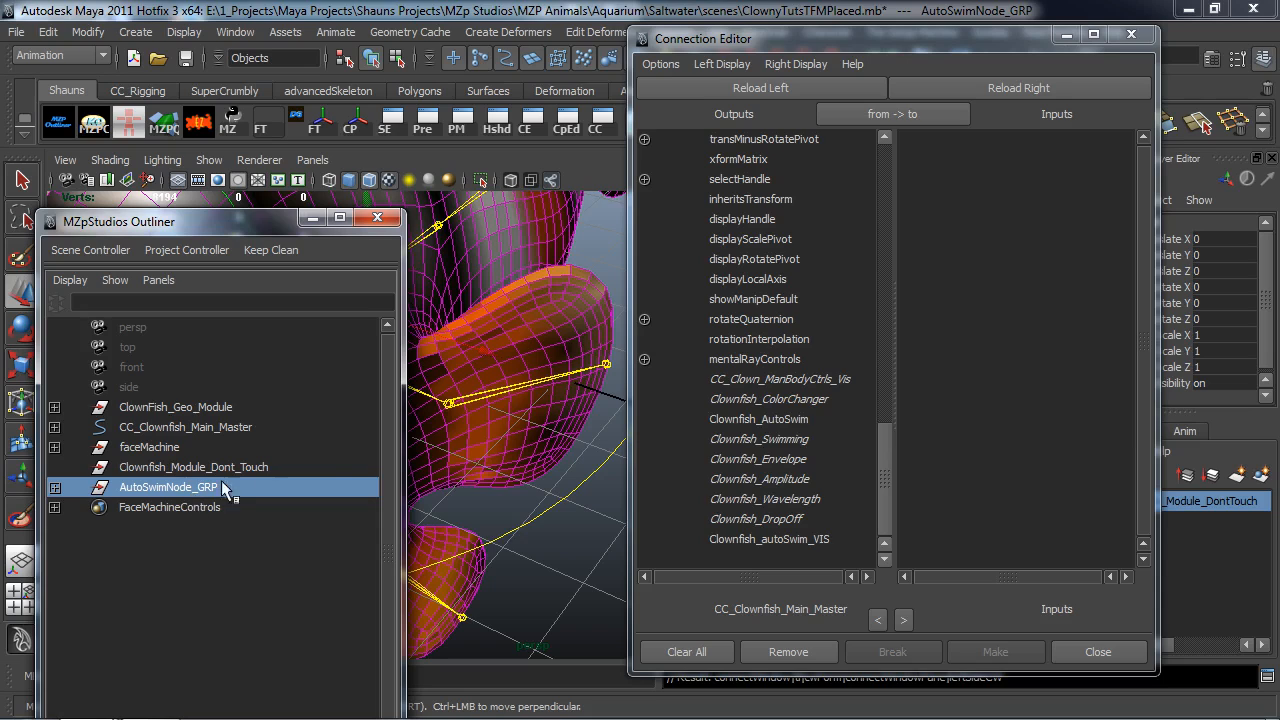
left_click(1004, 89)
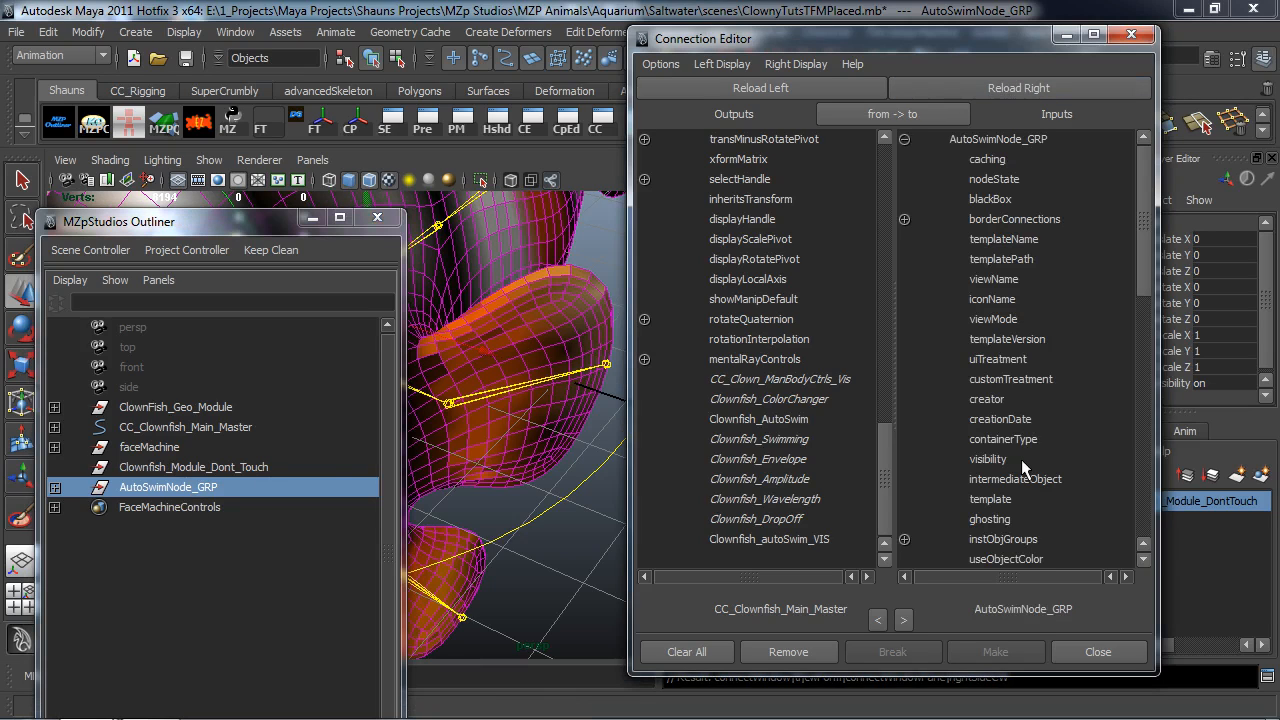
left_click(770, 540)
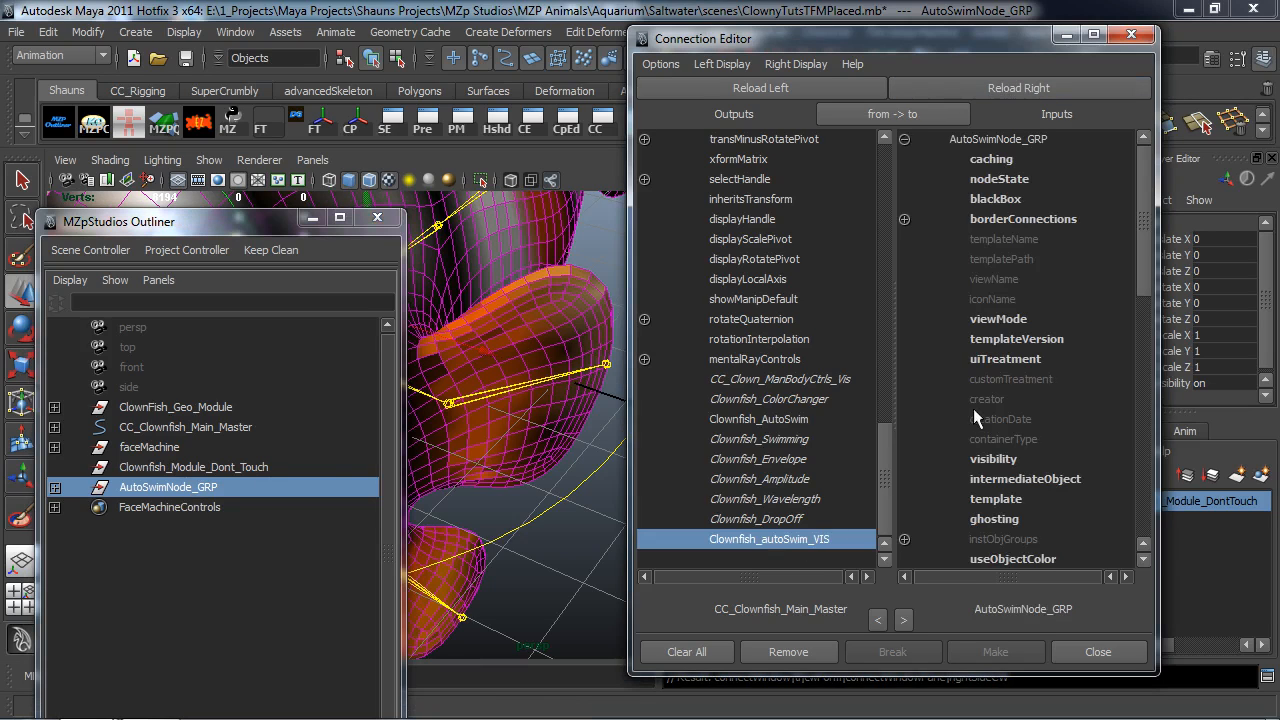
left_click(990, 459)
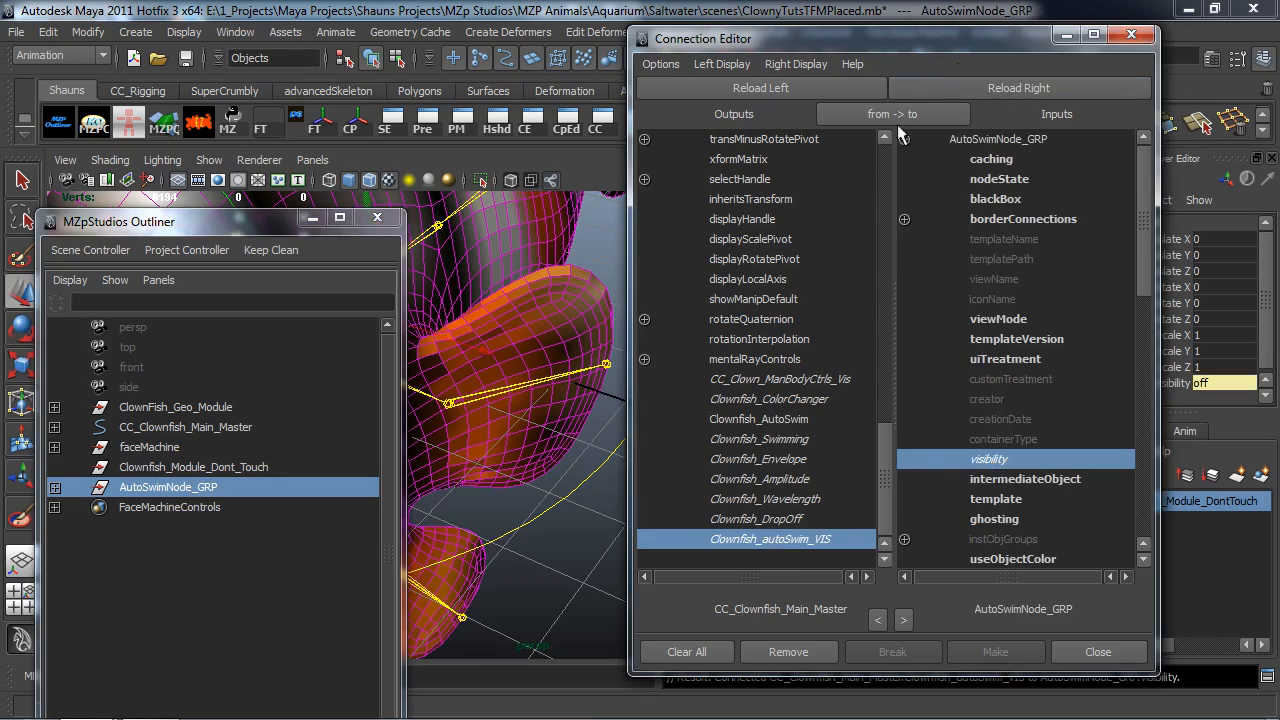
left_click(1145, 38)
left_click_drag(790, 262, 645, 340, "alt")
middle_click_drag(645, 340, 660, 398, "alt")
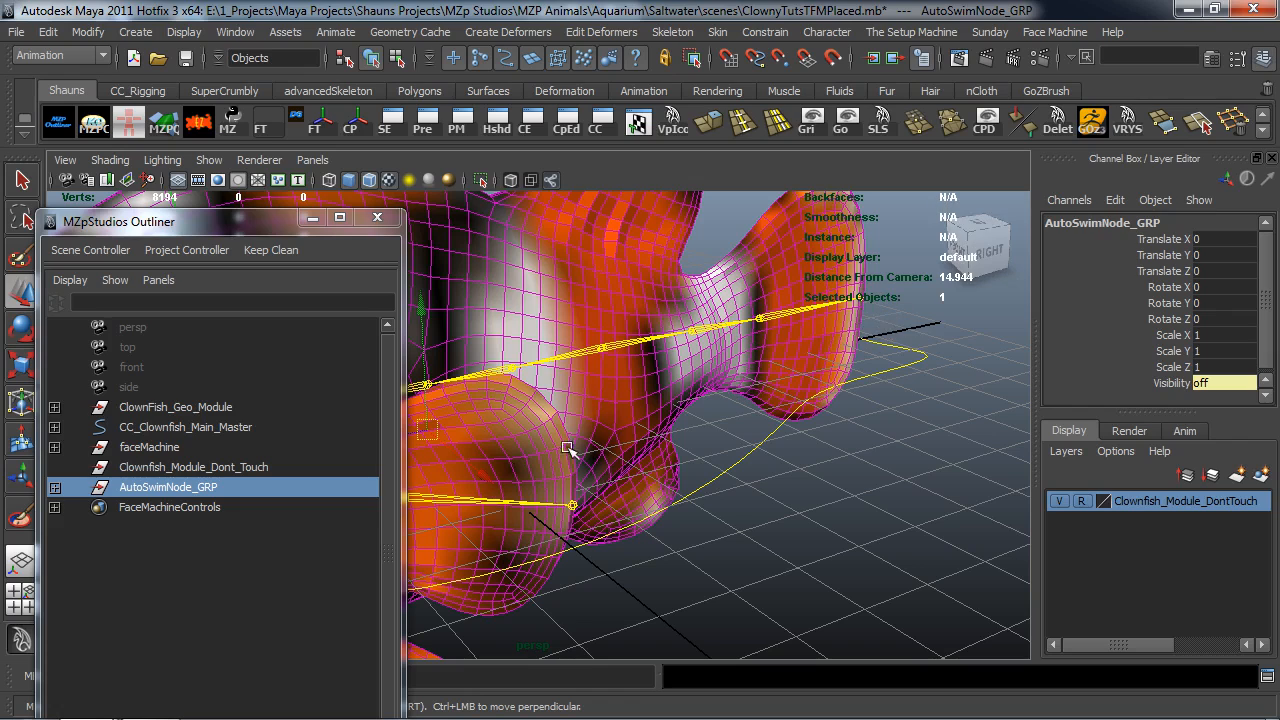
left_click(804, 567)
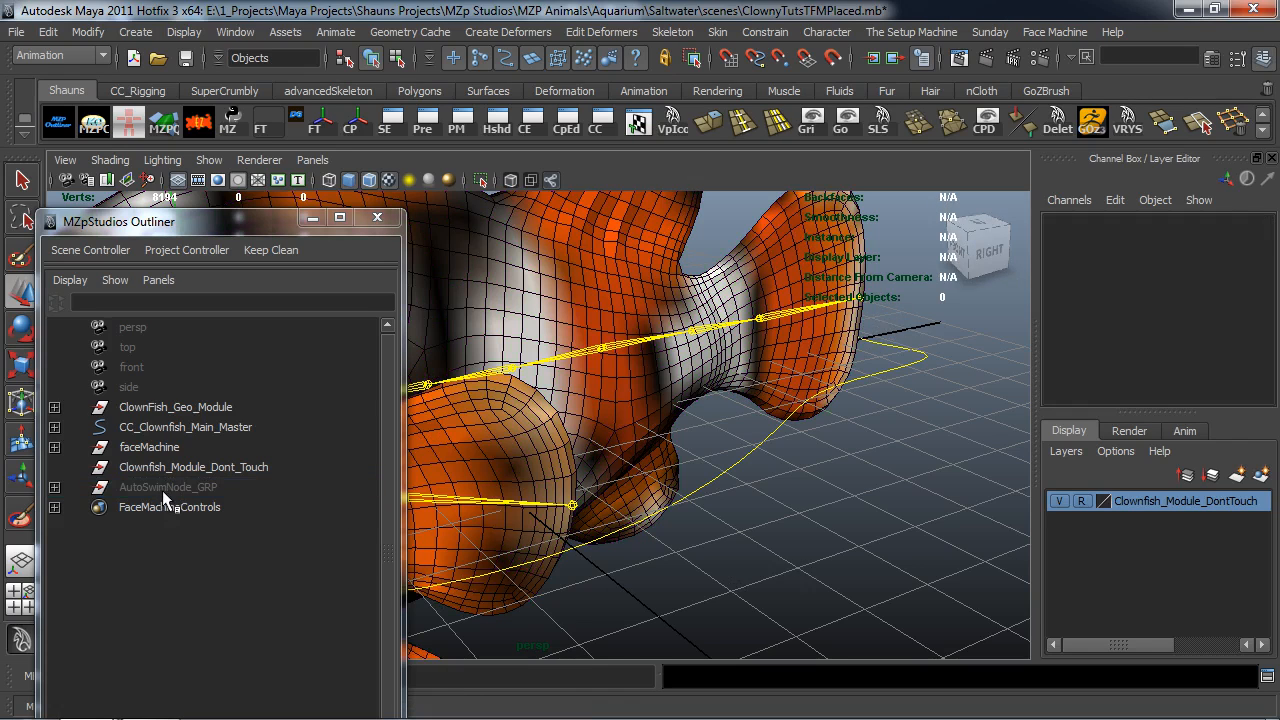
Parent AutoSwimNode_GRP under joint5 in the middle of the fish's spine and clear the selection
left_click_drag(260, 226, 258, 97)
left_click(176, 358)
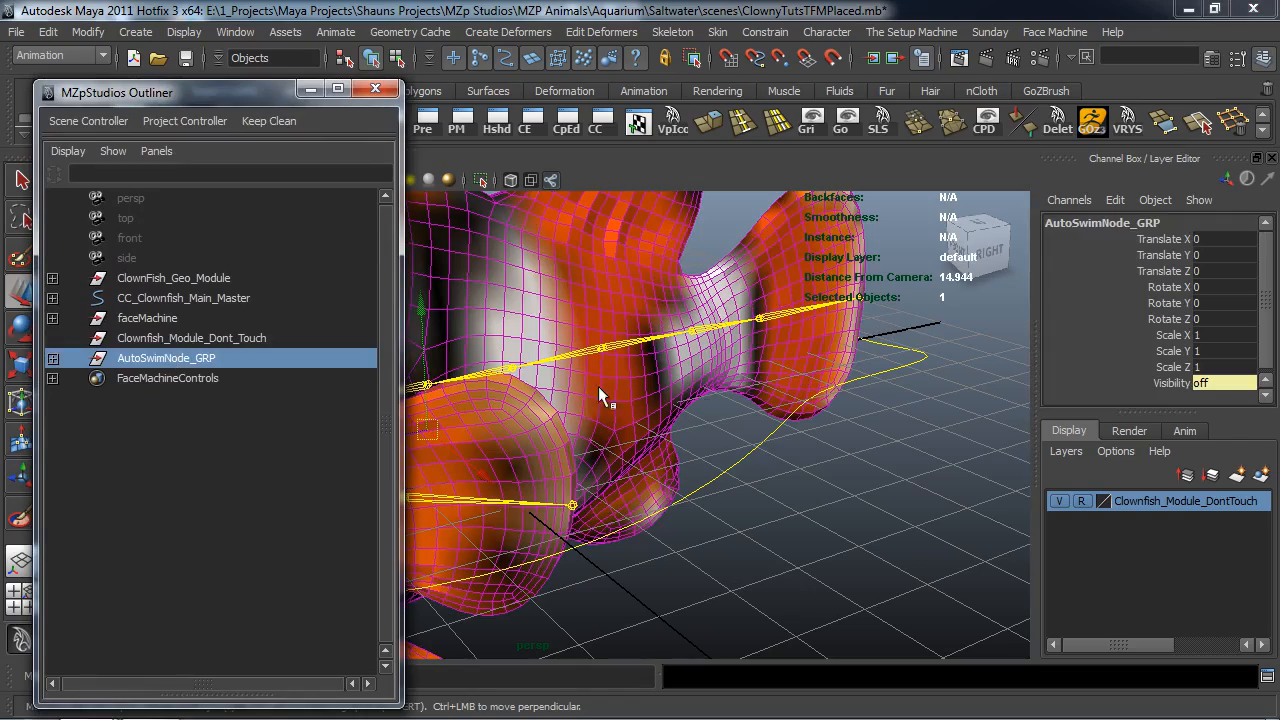
key("f")
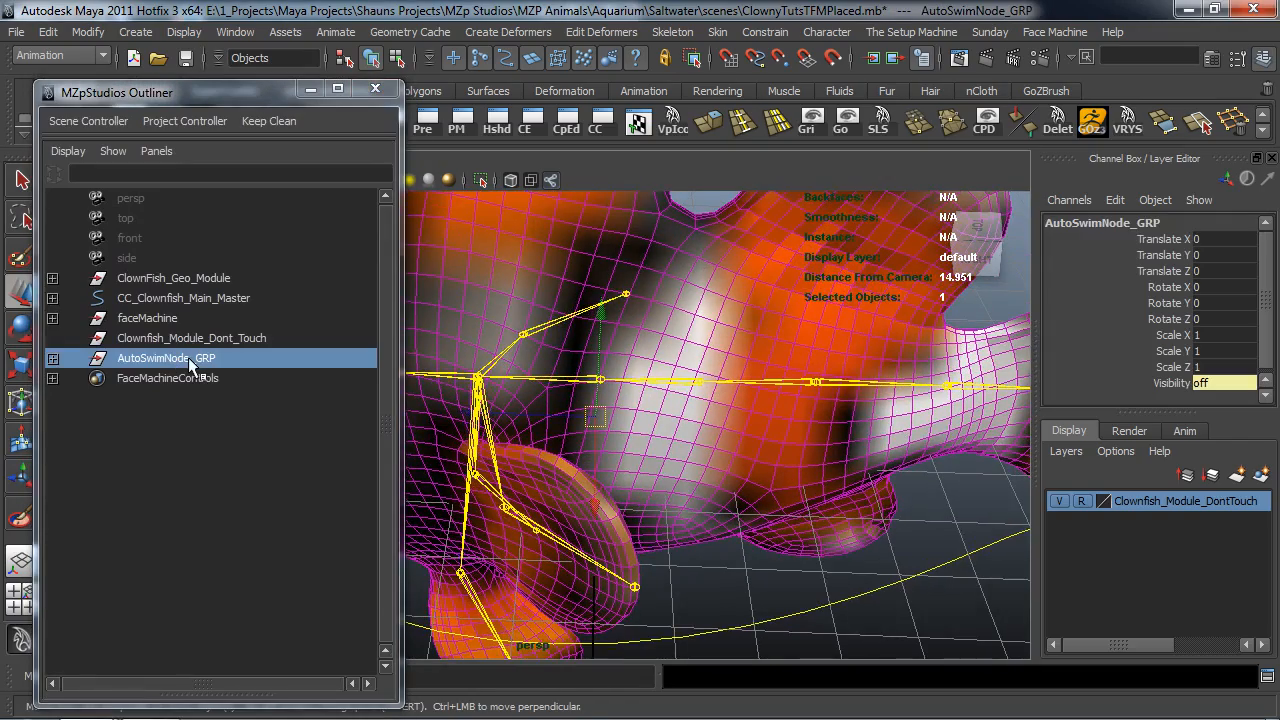
scroll(567, 401, "up", 4)
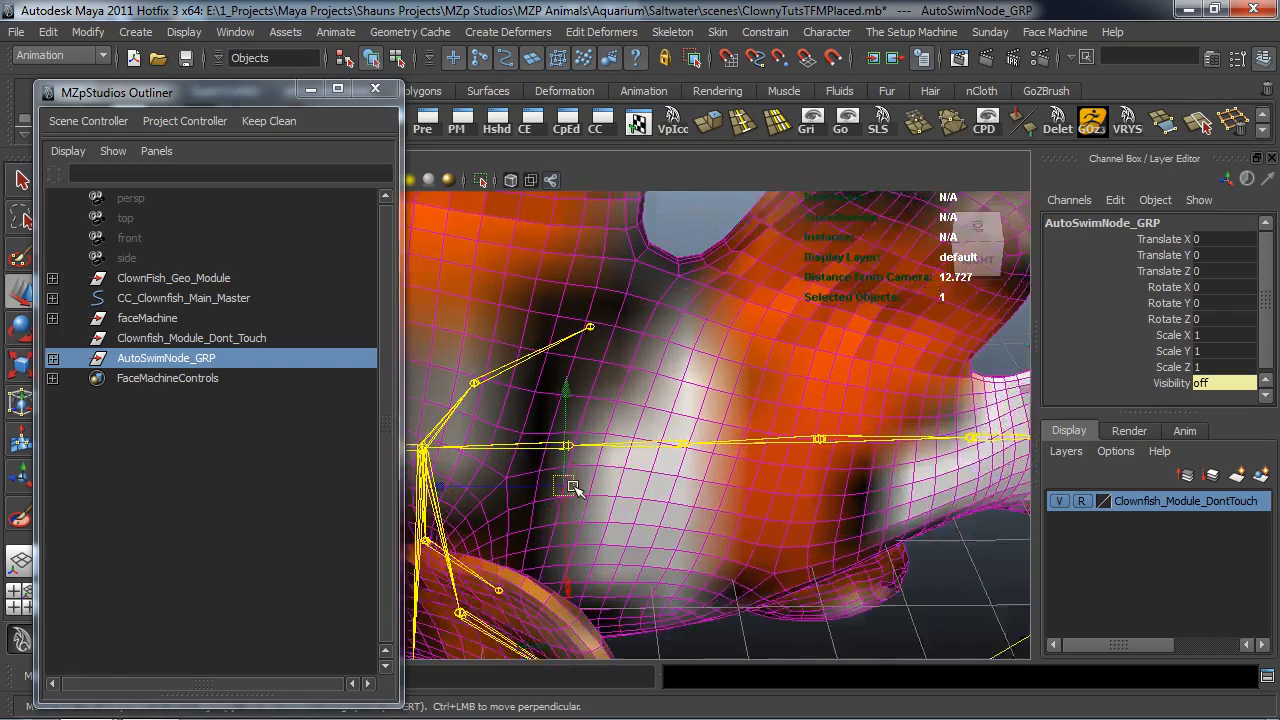
left_click(703, 448, "shift")
left_click_drag(700, 449, 614, 406, "alt")
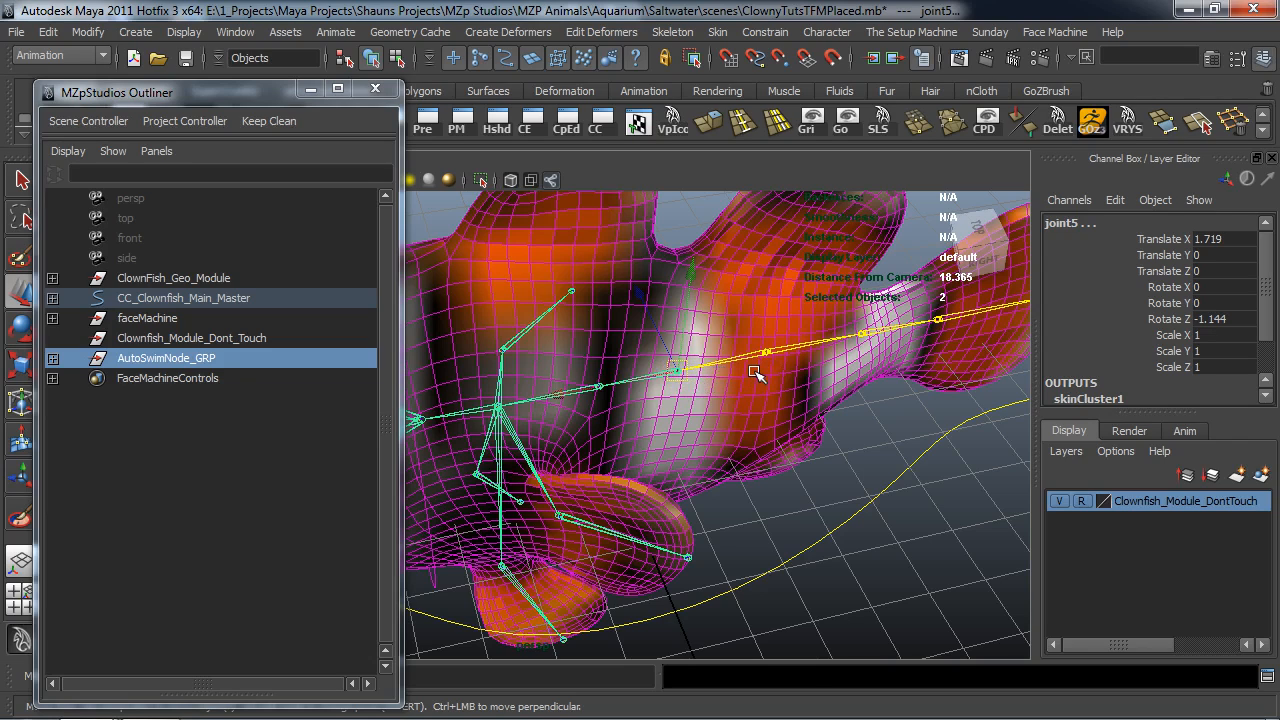
key("ctrl+h")
left_click_drag(666, 443, 770, 452, "alt")
left_click(810, 465)
Switch the CC Clown Man Body Ctrls Vis attribute on CC_Clownfish_Main_Master to display the body controls
middle_click_drag(688, 467, 838, 425, "alt")
left_click_drag(838, 425, 786, 416, "alt")
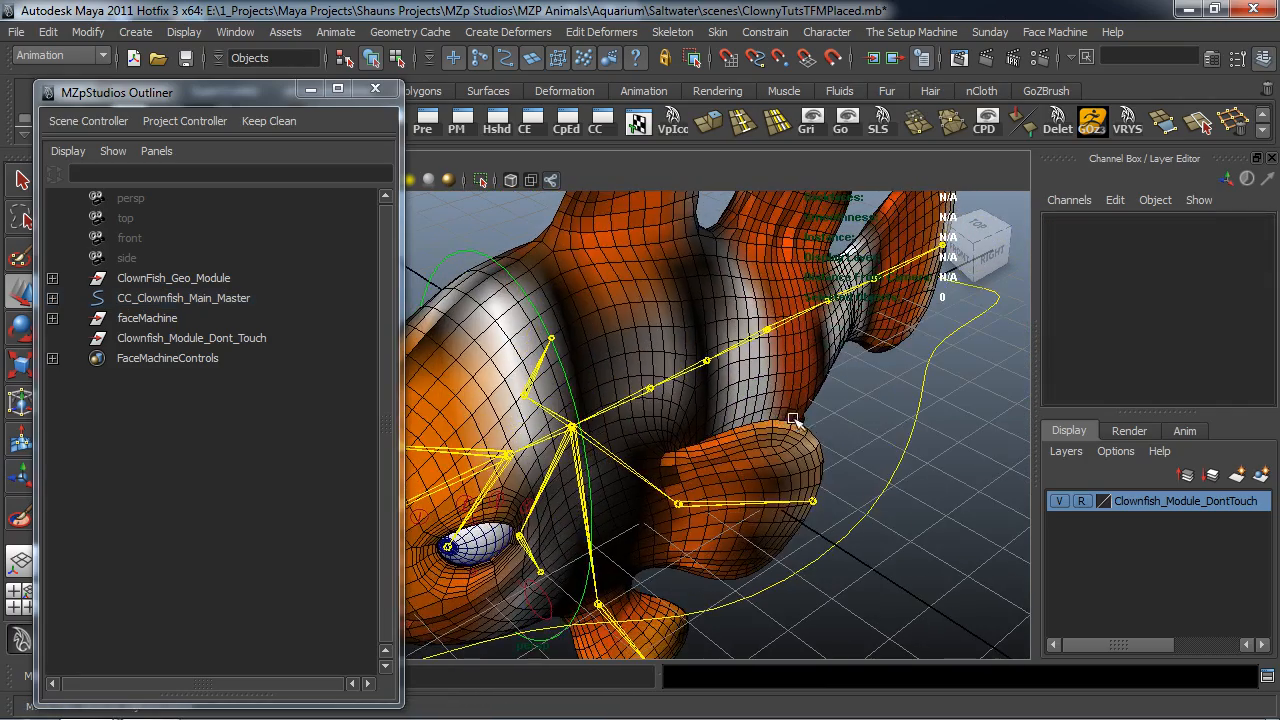
left_click(935, 440)
scroll(1222, 344, "down", 2)
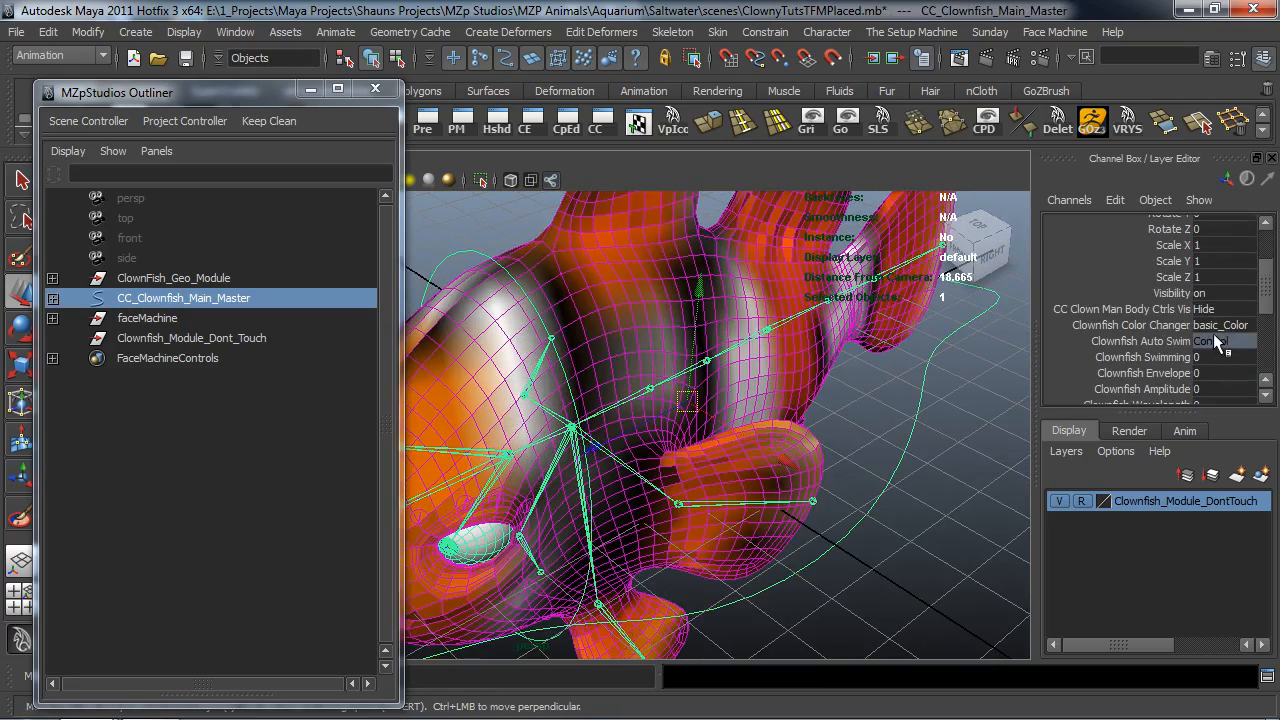
left_click(1211, 309)
left_click(1226, 345)
left_click(930, 450)
left_click_drag(826, 447, 458, 276, "alt")
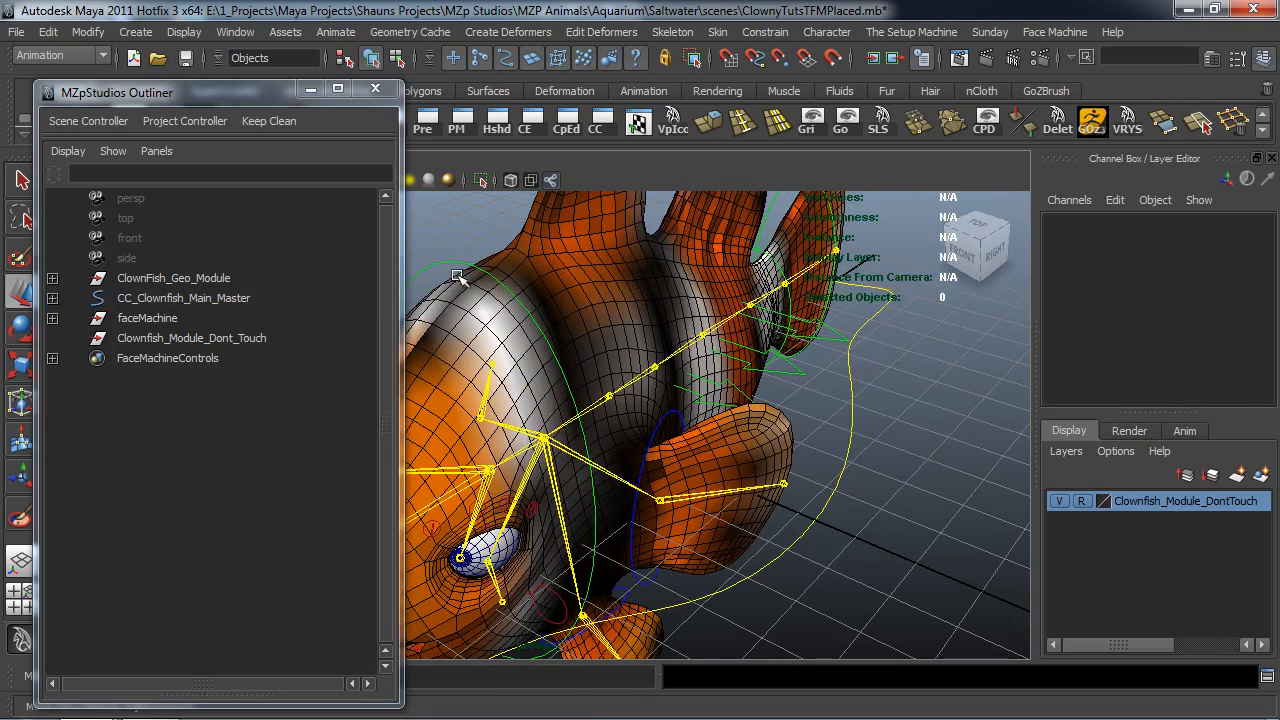
Move the Outliner out of the way and select the CC_L_Side_Fin control
left_click_drag(216, 92, 1279, 84)
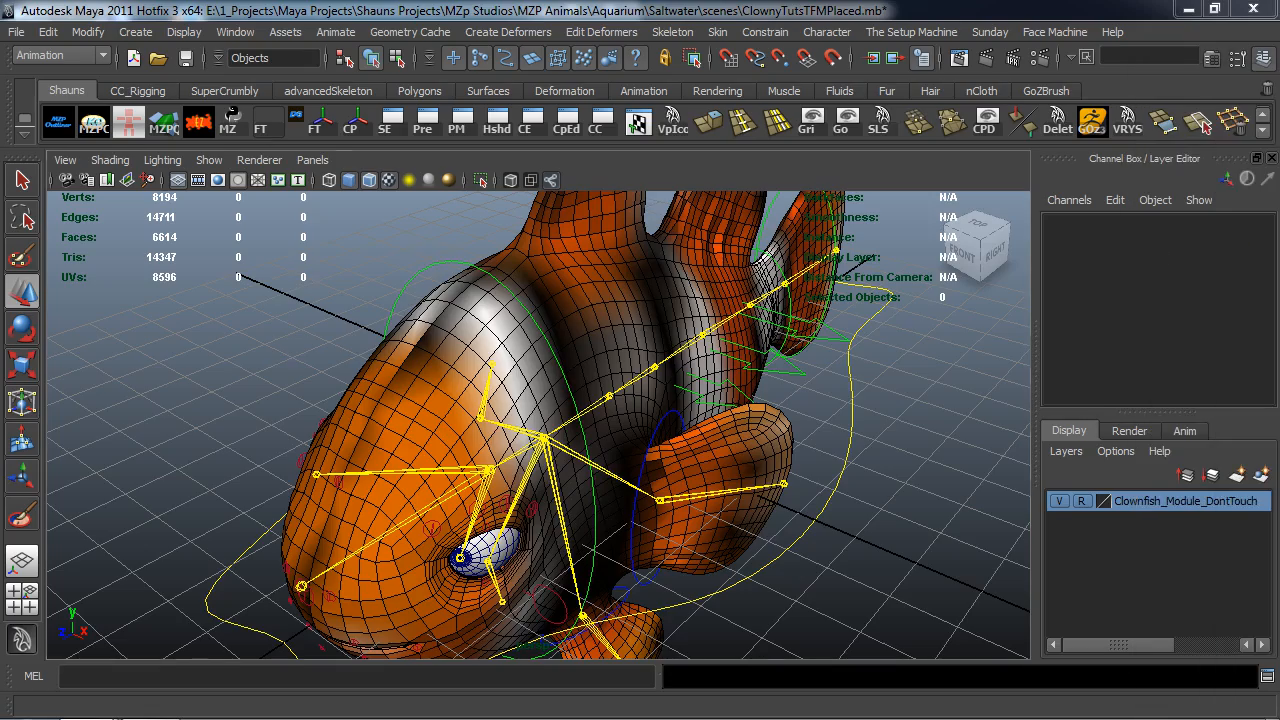
left_click_drag(949, 406, 715, 445, "alt")
middle_click_drag(715, 445, 724, 438, "alt")
left_click_drag(724, 438, 651, 451, "alt")
key("w")
left_click(651, 451)
Test-rotate the CC_L_Side_Fin control about -45.65 degrees in Y and undo the rotation
key("e")
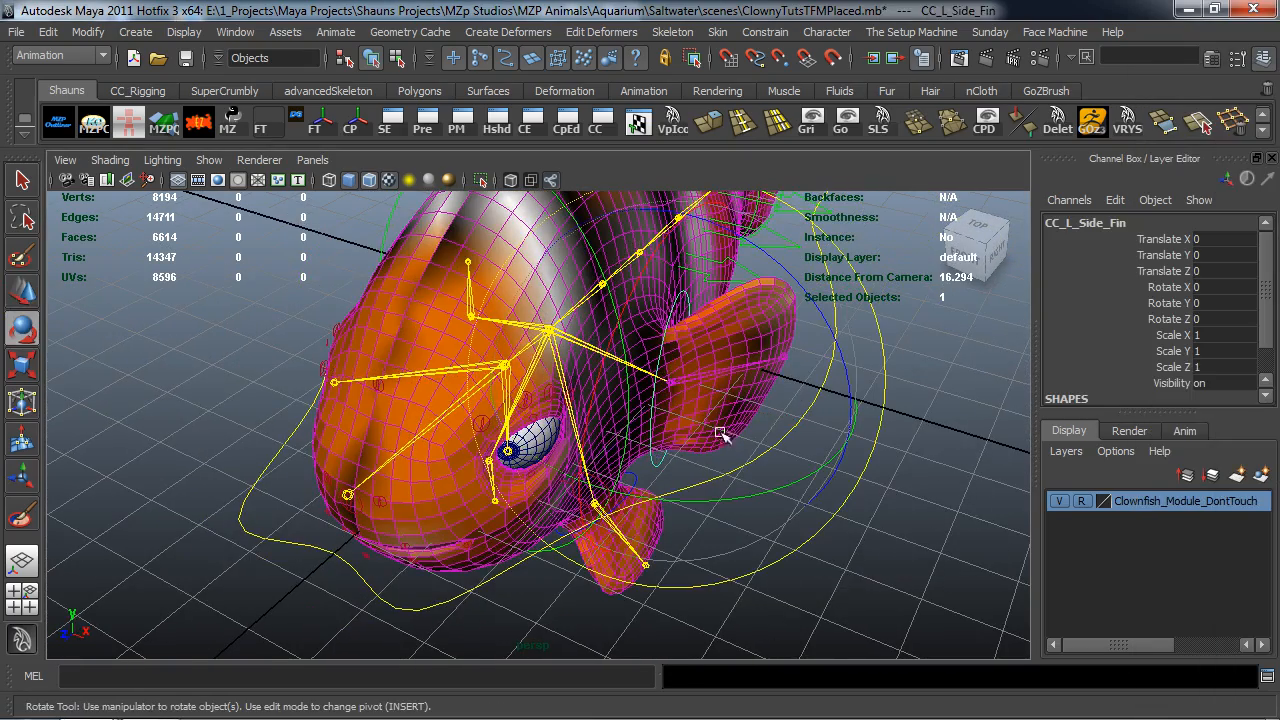
left_click_drag(782, 490, 840, 488)
key("ctrl+z")
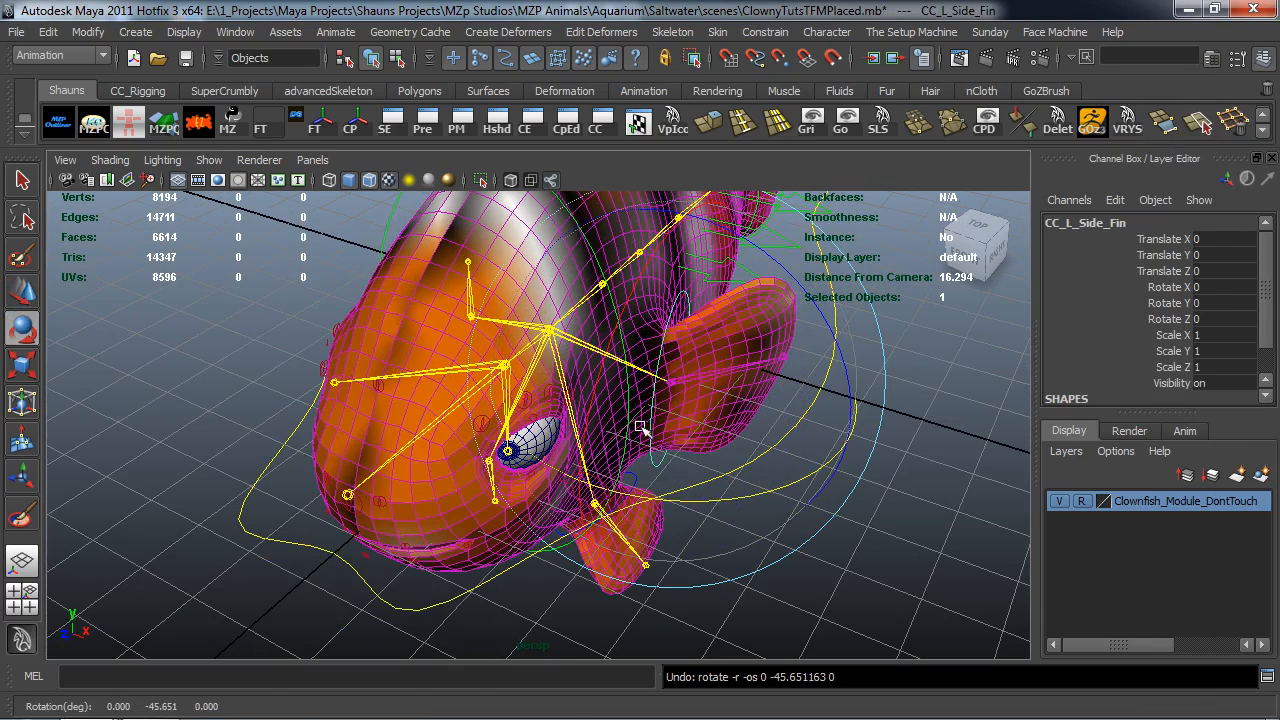
Add the CC_L_Bottom_Fin and CC_R_Bottom_Fin controls to the selection
key("w")
left_click_drag(677, 383, 746, 357)
right_click_drag(746, 357, 686, 446, "alt")
left_click_drag(686, 446, 777, 386, "alt")
left_click(774, 383, "shift")
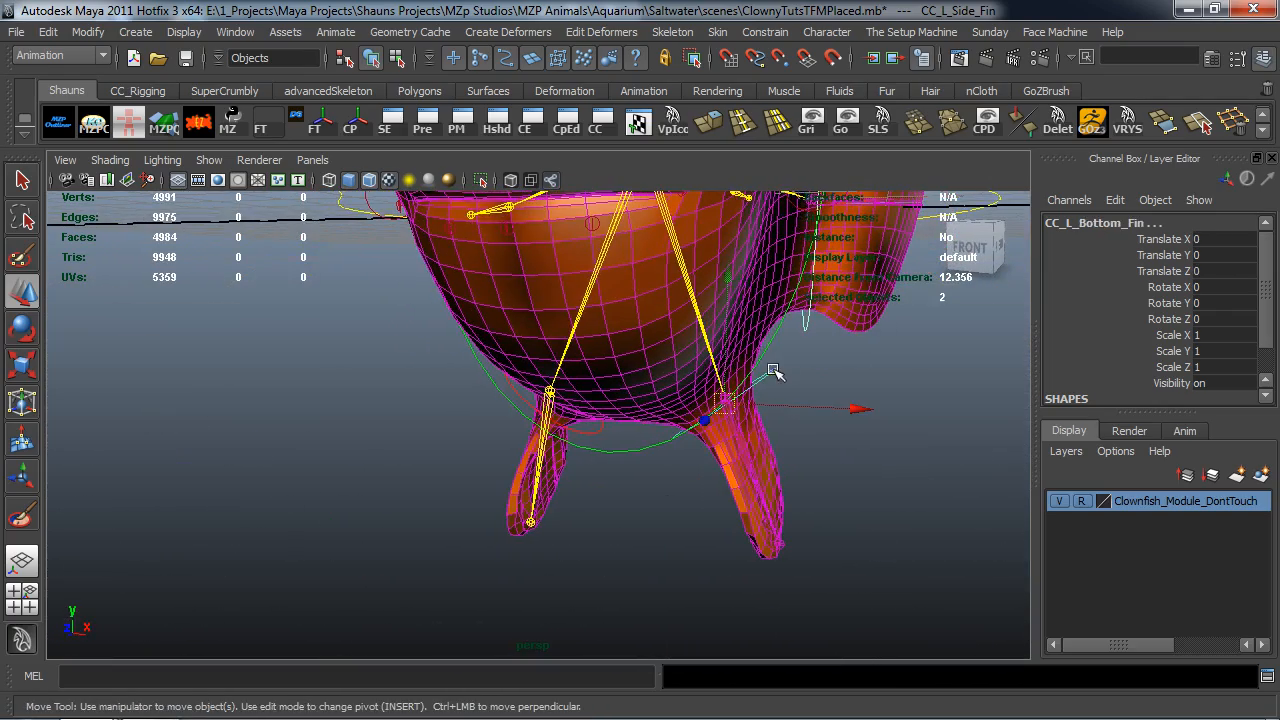
left_click_drag(598, 437, 770, 466, "alt")
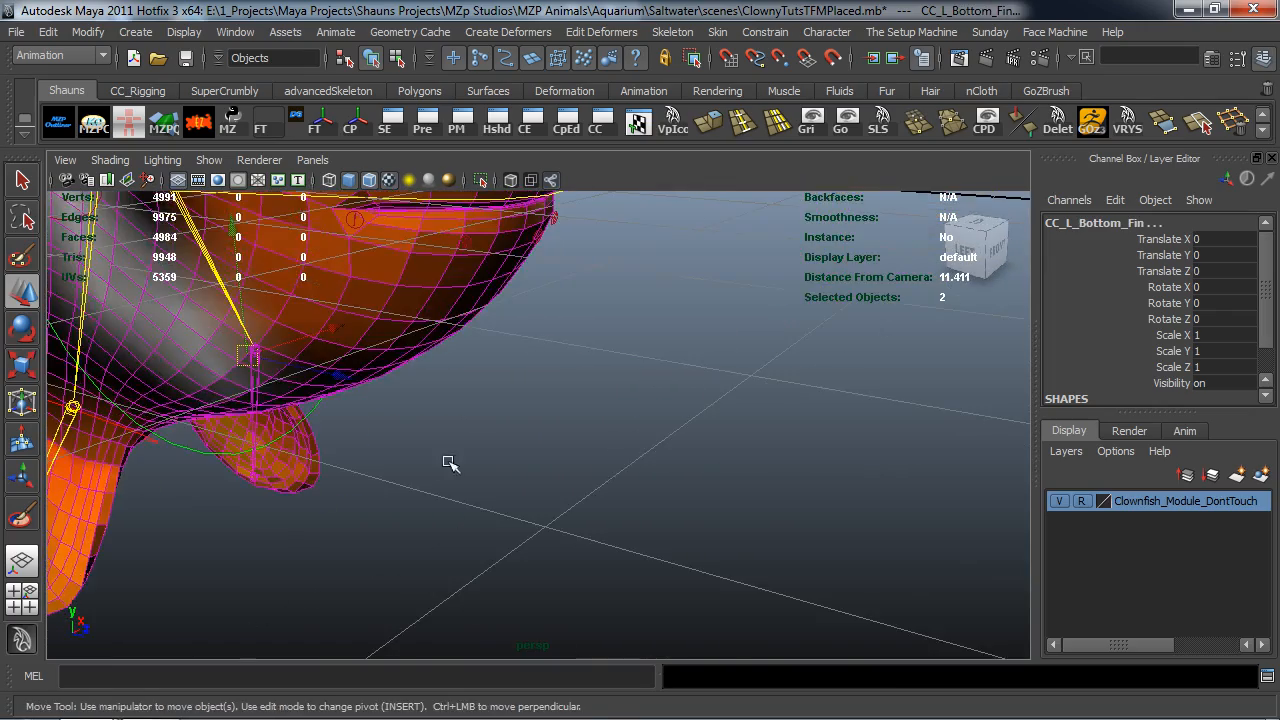
middle_click_drag(557, 466, 760, 486, "alt")
left_click(344, 397, "shift")
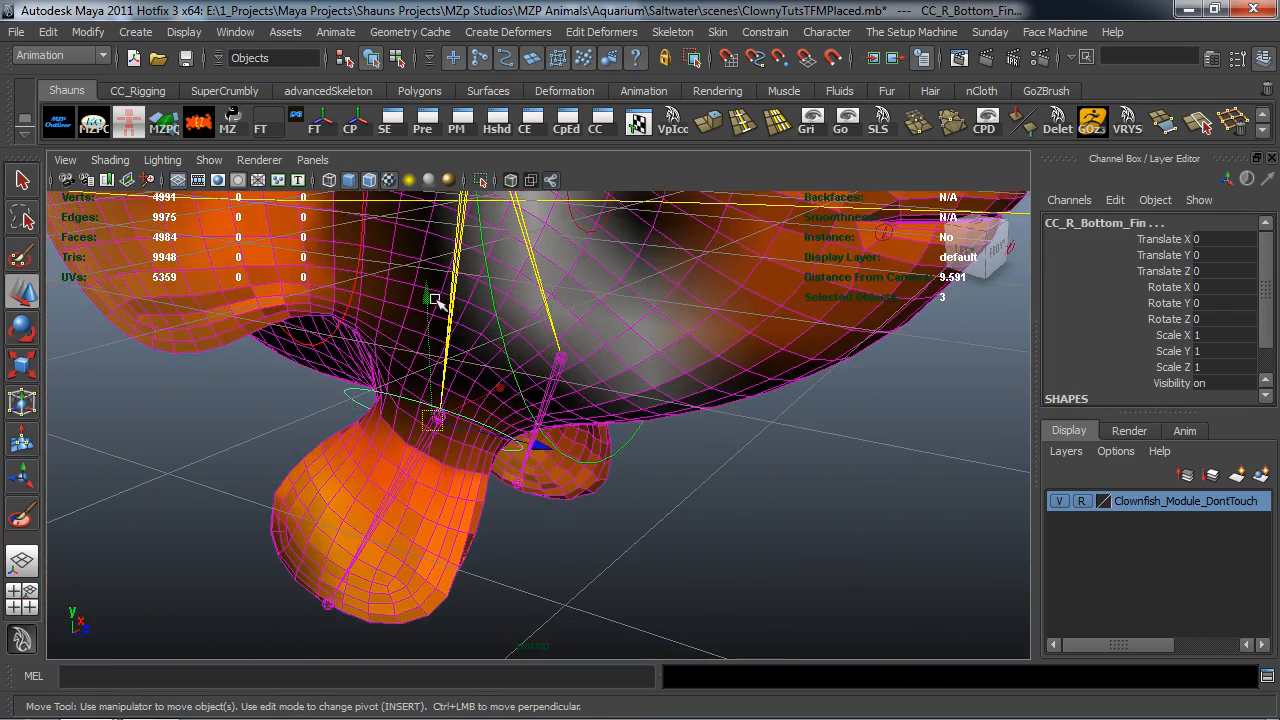
Add the CC_R_Side_Fin control to the selected fin controls
scroll(437, 300, "down", 4)
middle_click_drag(437, 300, 497, 400, "alt")
left_click_drag(497, 400, 412, 469, "alt")
left_click(438, 340, "shift")
Add the CC_Tail_Rotate_1 control at the base of the tail fin to the selection
scroll(388, 415, "down", 3)
left_click_drag(381, 420, 480, 443, "alt")
middle_click_drag(480, 443, 770, 442, "alt")
scroll(770, 442, "up", 2)
scroll(770, 442, "up", 2)
mouse_move(596, 440)
left_mouse_down("alt")
mouse_move(576, 398)
mouse_move(574, 428)
left_mouse_up("alt")
left_click(595, 453, "shift")
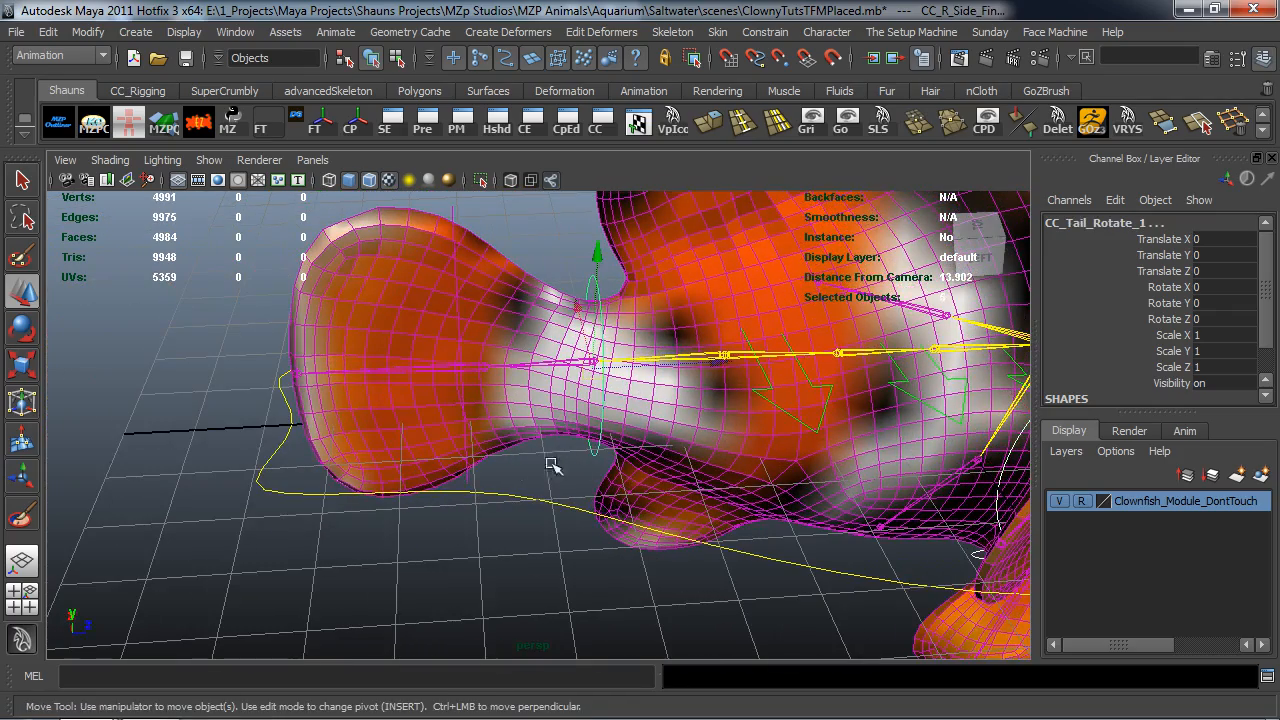
Add the CC_Tail_Rotate_2 control on the tail fin to the selected fin and tail controls
mouse_move(466, 486)
left_mouse_down("alt")
mouse_move(534, 540)
mouse_move(470, 480)
left_mouse_up("alt")
left_click(470, 480, "shift")
left_click_drag(594, 486, 680, 480, "alt")
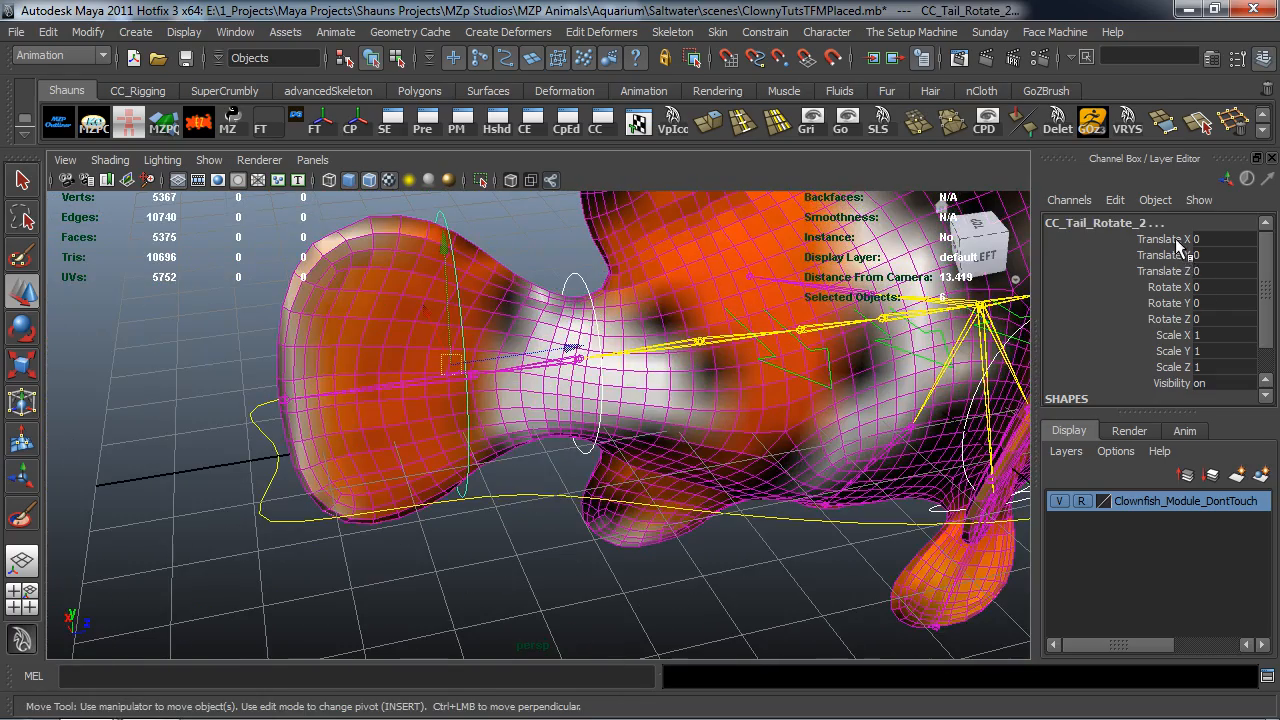
Lock the Translate and Scale X, Y and Z channels of the selected fin and tail controls
left_click_drag(1177, 241, 1184, 271)
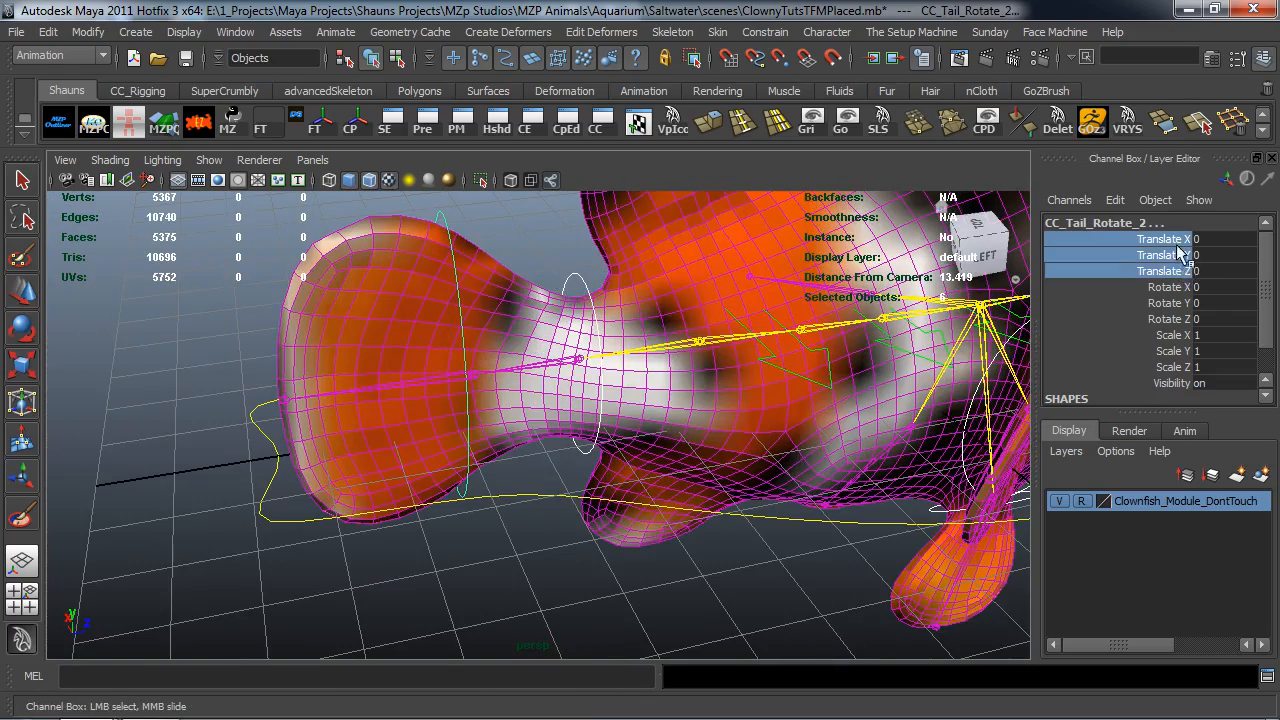
left_click_drag(1178, 340, 1177, 378, "ctrl")
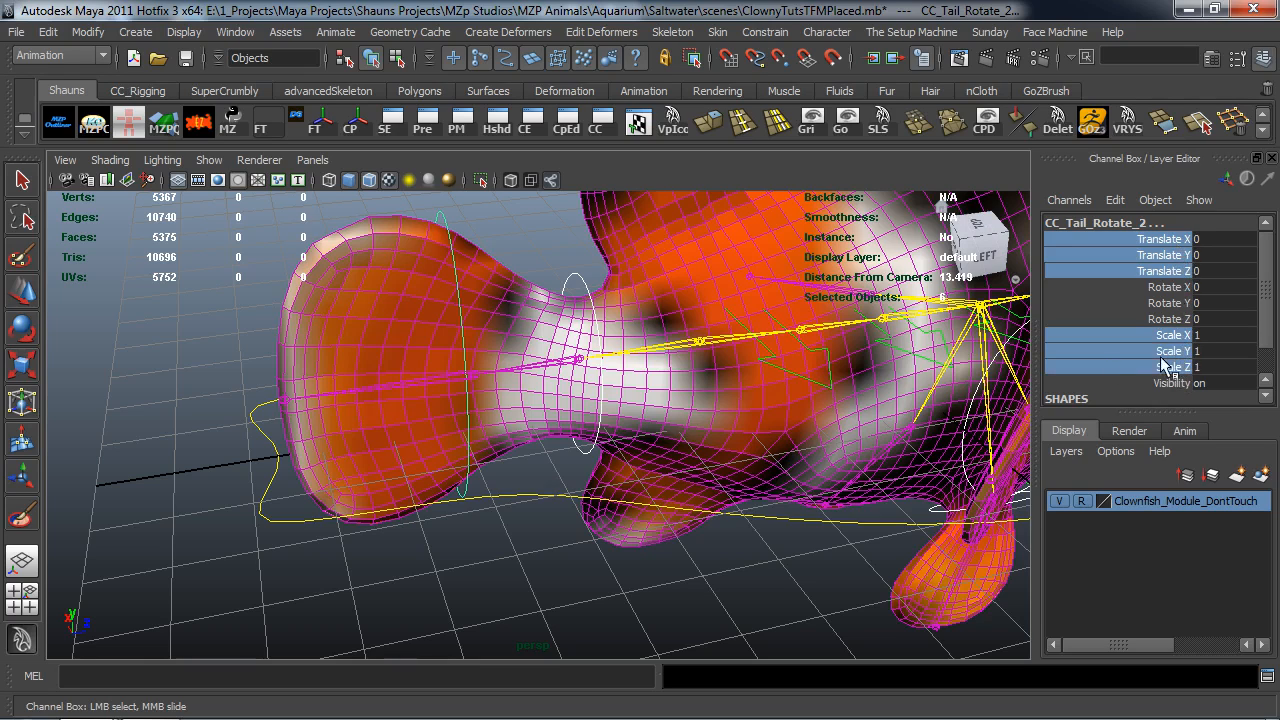
left_click_drag(392, 413, 577, 394, "alt")
scroll(586, 398, "down", 3)
middle_click_drag(588, 400, 572, 207, "alt")
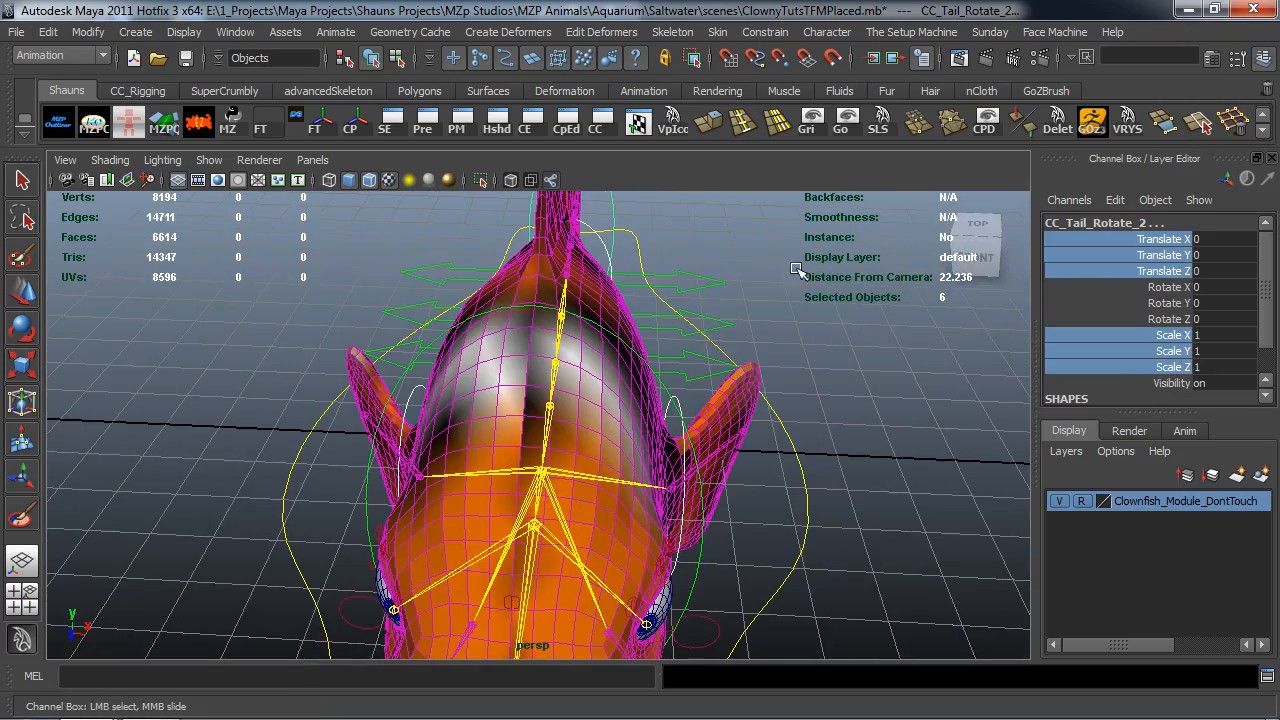
right_click(1143, 252)
left_click(1125, 361)
left_click_drag(870, 326, 660, 335, "alt")
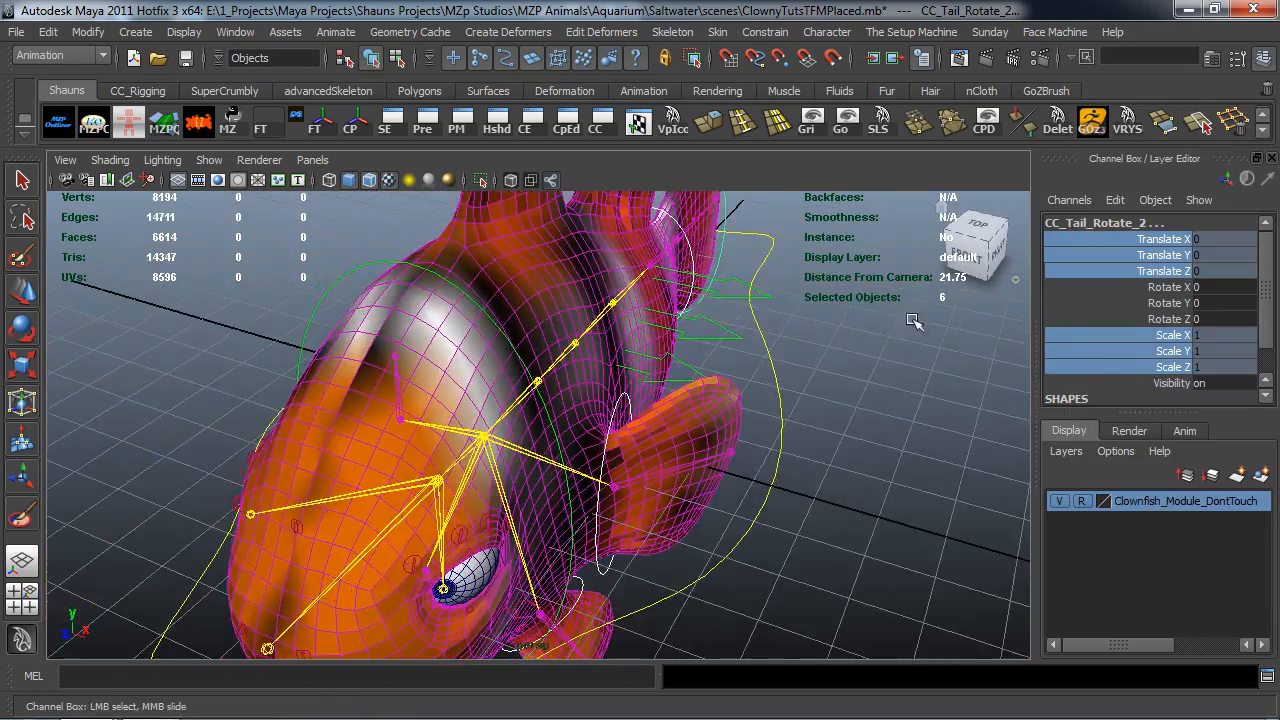
Lock and hide the fin and tail controls' Translate and Scale channels, and clear the selection
right_click(1157, 258)
left_click(1153, 421)
left_click_drag(910, 365, 884, 368, "alt")
left_click(840, 392)
mouse_move(820, 407)
left_mouse_down("alt")
mouse_move(806, 470)
mouse_move(813, 383)
left_mouse_up("alt")
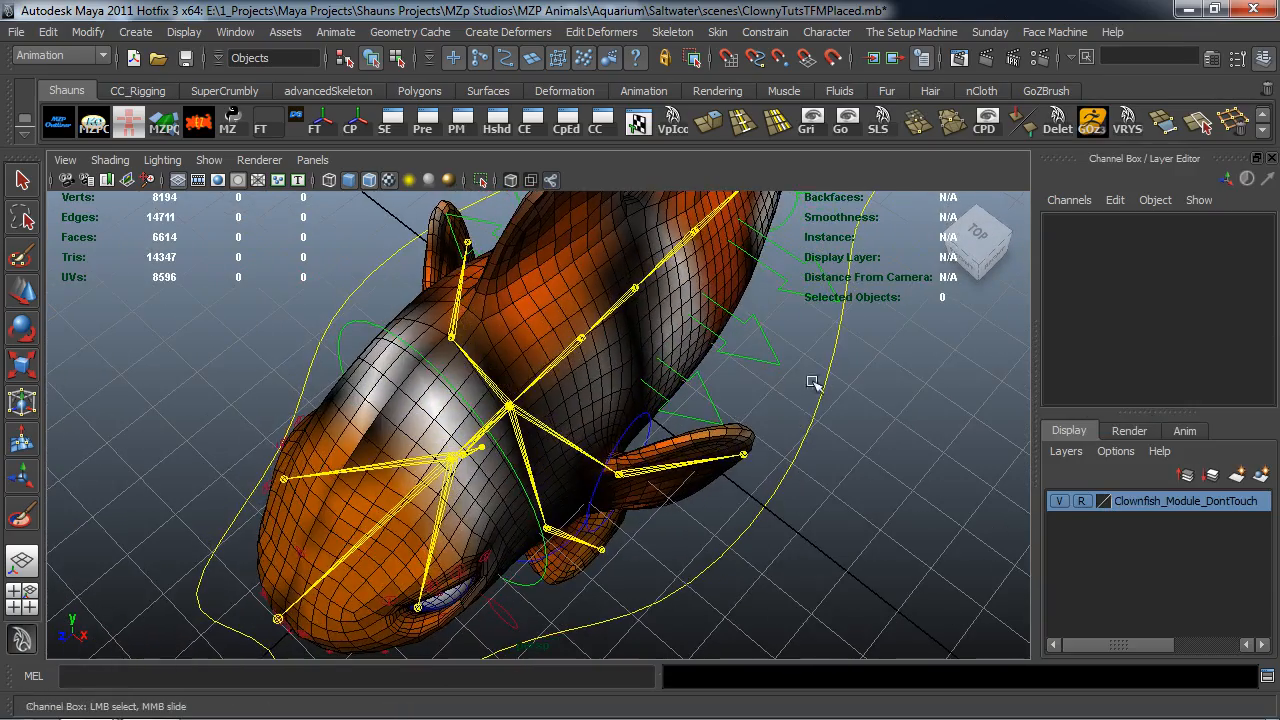
left_click(712, 409)
mouse_move(712, 409)
left_mouse_down("alt")
mouse_move(751, 400)
mouse_move(732, 418)
left_mouse_up("alt")
left_click(742, 428, "shift")
left_click(787, 357, "shift")
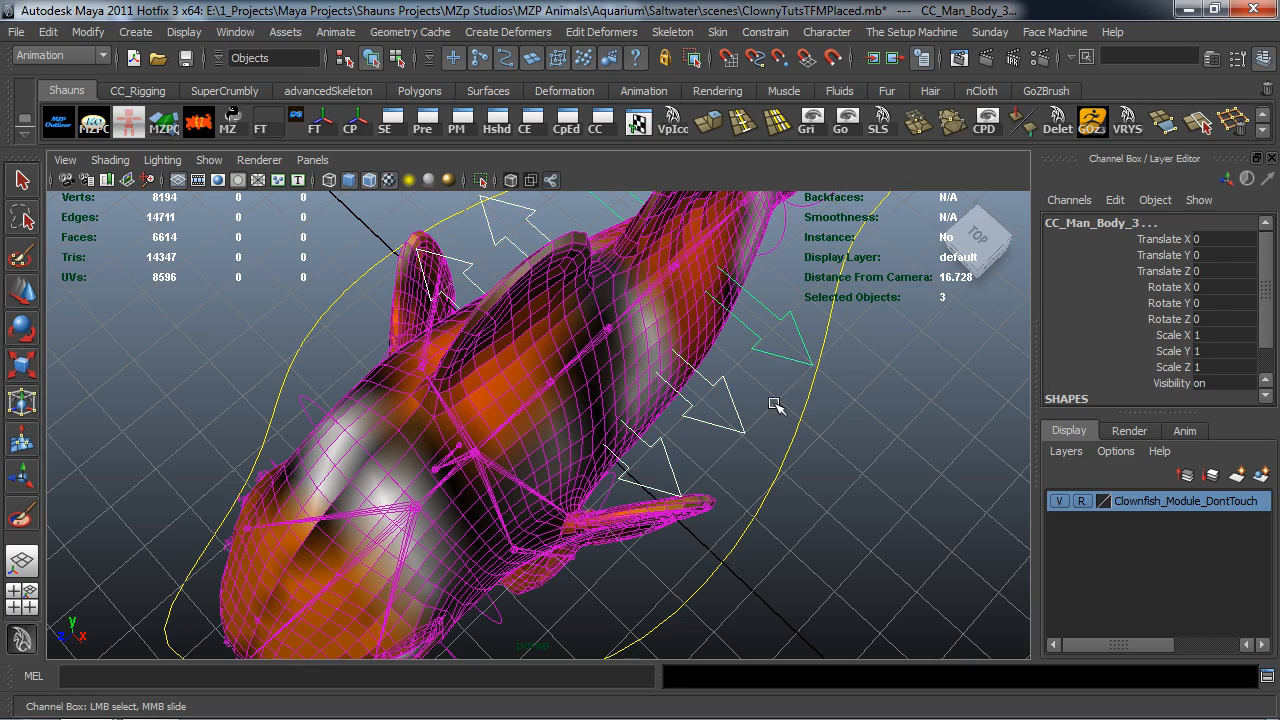
left_click(873, 422)
Select the three arrow-shaped body controls CC_Man_Body_2, CC_Man_Body_3 and CC_Man_Body_1
left_click(744, 430)
left_click(784, 354, "shift")
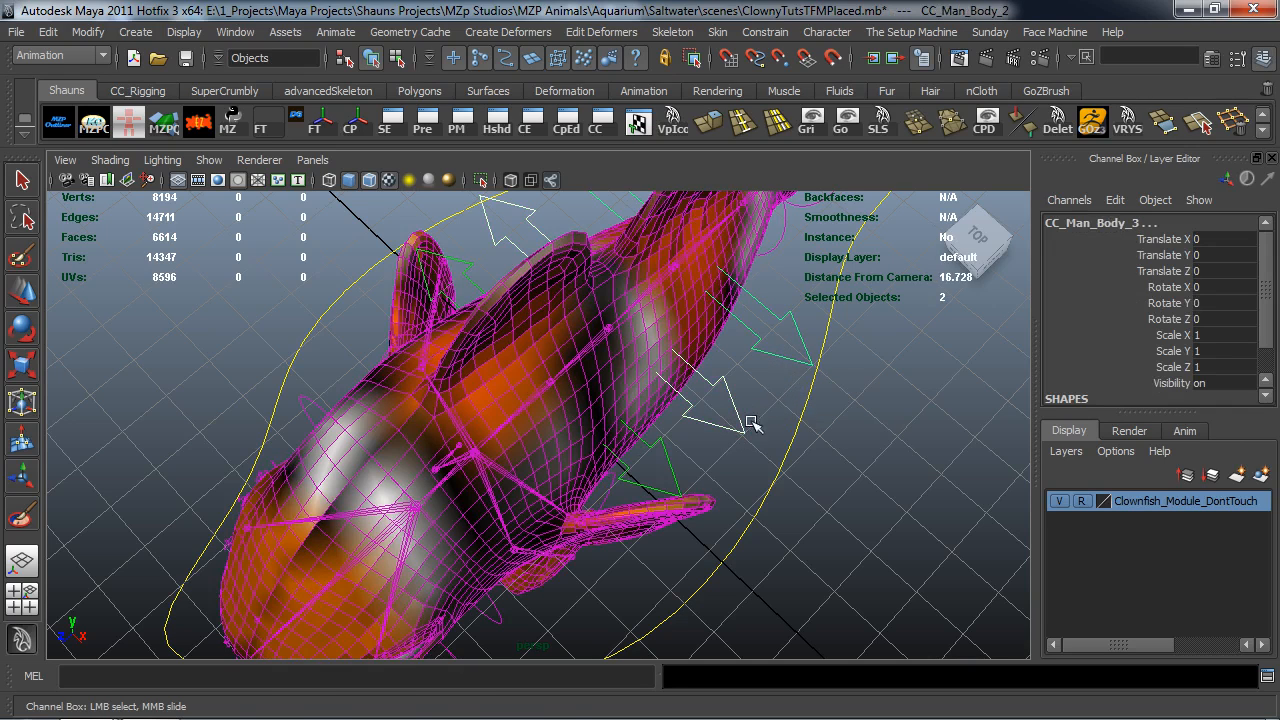
key("w")
left_click(676, 464, "shift")
left_click_drag(676, 464, 966, 371, "alt")
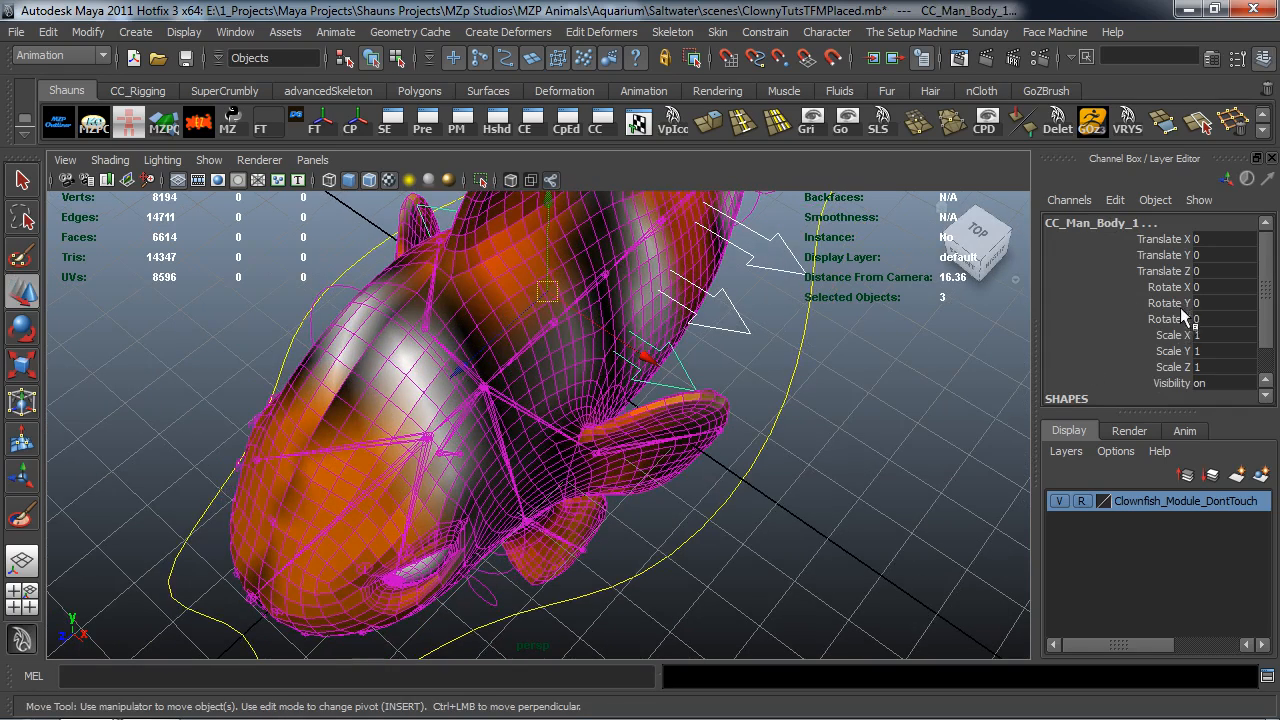
Lock and hide the Rotate and Scale X, Y and Z channels of the selected body controls, and clear the selection
left_click_drag(1183, 291, 1183, 372)
right_click(1183, 345)
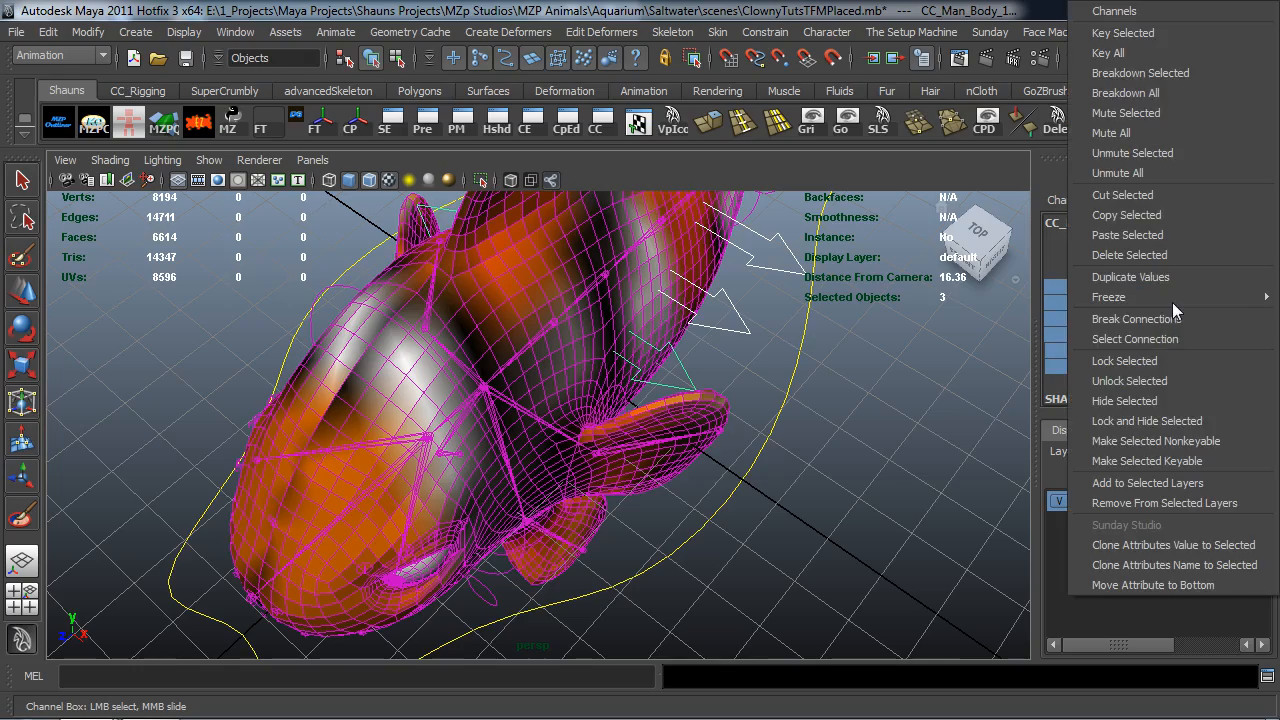
left_click(1154, 420)
left_click_drag(842, 428, 860, 376, "alt")
left_click(860, 376)
Lock and hide the Translate and Scale X, Y and Z channels of the Clowny_CC_Head_Rotate control, and deselect it
left_click_drag(758, 362, 705, 415, "alt")
left_click(570, 279)
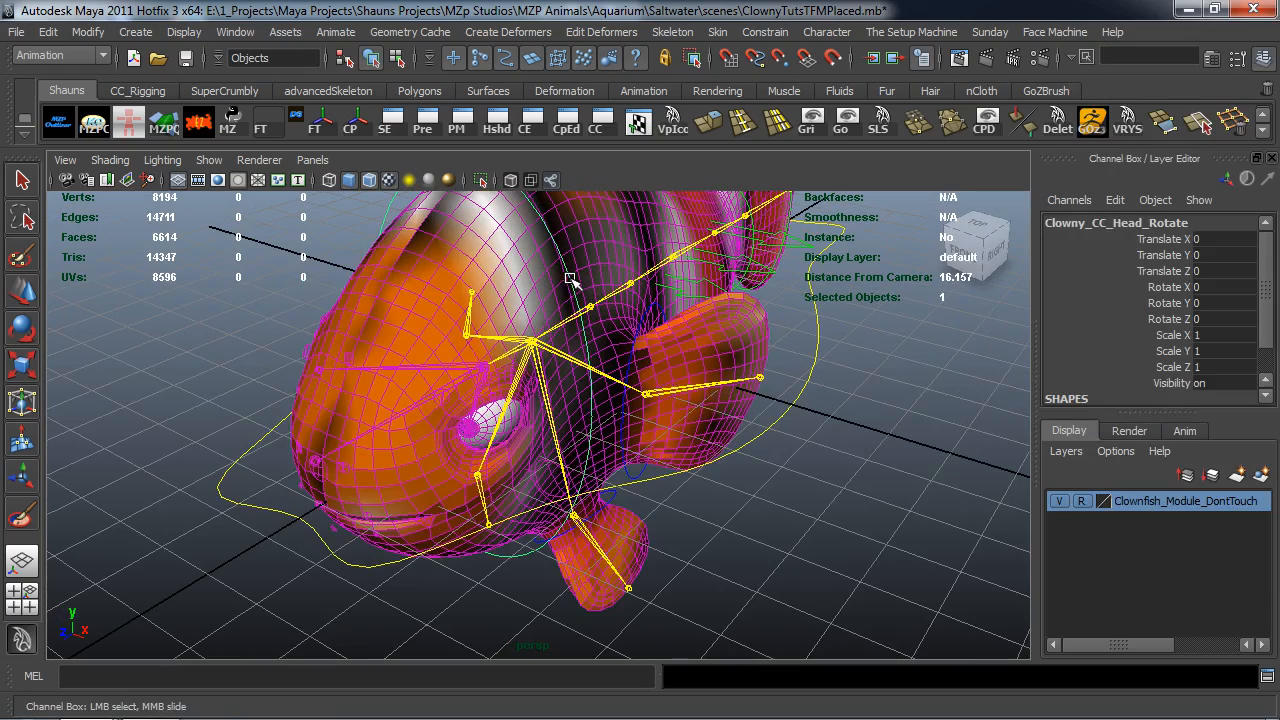
left_click_drag(665, 279, 1018, 313, "alt")
left_click_drag(1166, 246, 1177, 272)
left_click_drag(1180, 336, 1183, 376, "ctrl")
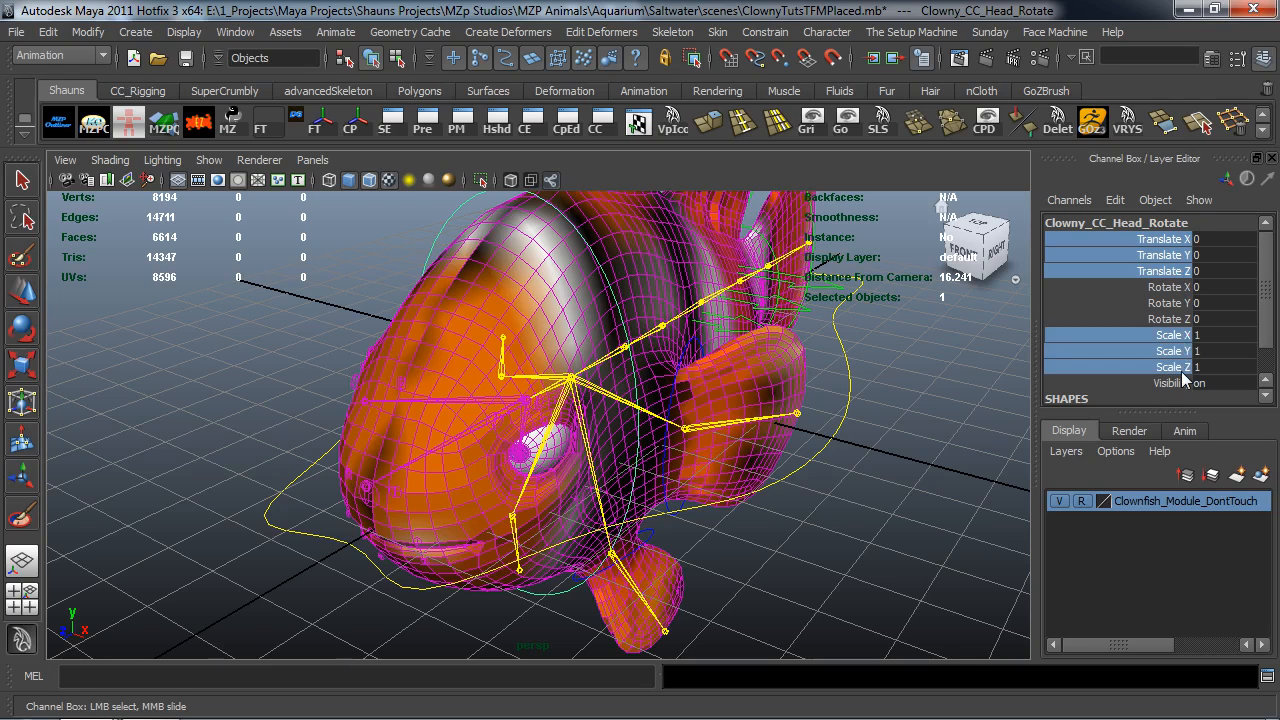
right_click(1174, 340)
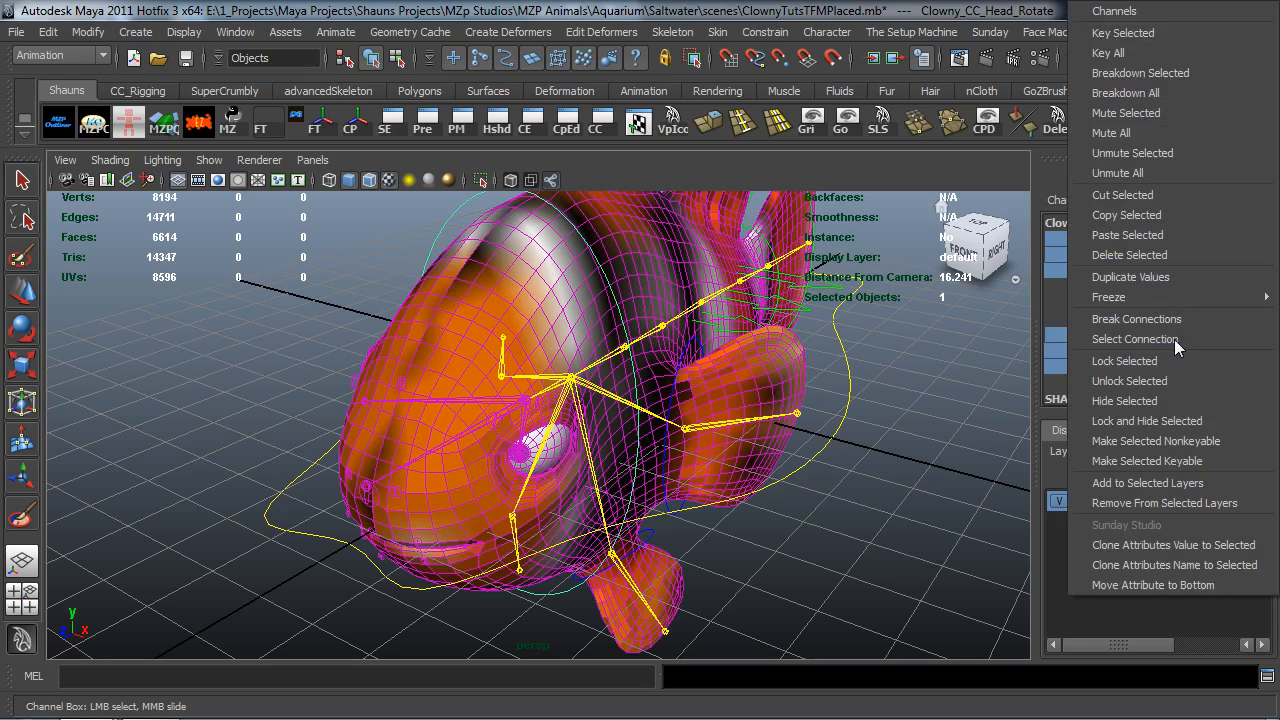
left_click(1156, 421)
left_click(898, 424)
Inspect the clownfish's head and face controls from several angles
left_click_drag(873, 424, 771, 420, "alt")
right_click_drag(771, 420, 745, 410, "alt")
middle_click_drag(745, 410, 763, 399, "alt")
right_click_drag(763, 399, 706, 422, "alt")
left_click_drag(706, 422, 782, 428, "alt")
middle_click_drag(782, 428, 832, 364, "alt")
left_click_drag(722, 412, 742, 395, "alt")
middle_click_drag(711, 394, 722, 383, "alt")
right_click_drag(722, 383, 706, 400, "alt")
mouse_move(706, 400)
left_mouse_down("alt")
mouse_move(736, 412)
mouse_move(712, 409)
mouse_move(711, 392)
left_mouse_up("alt")
right_click_drag(842, 486, 806, 452, "alt")
left_click_drag(806, 452, 714, 477, "alt")
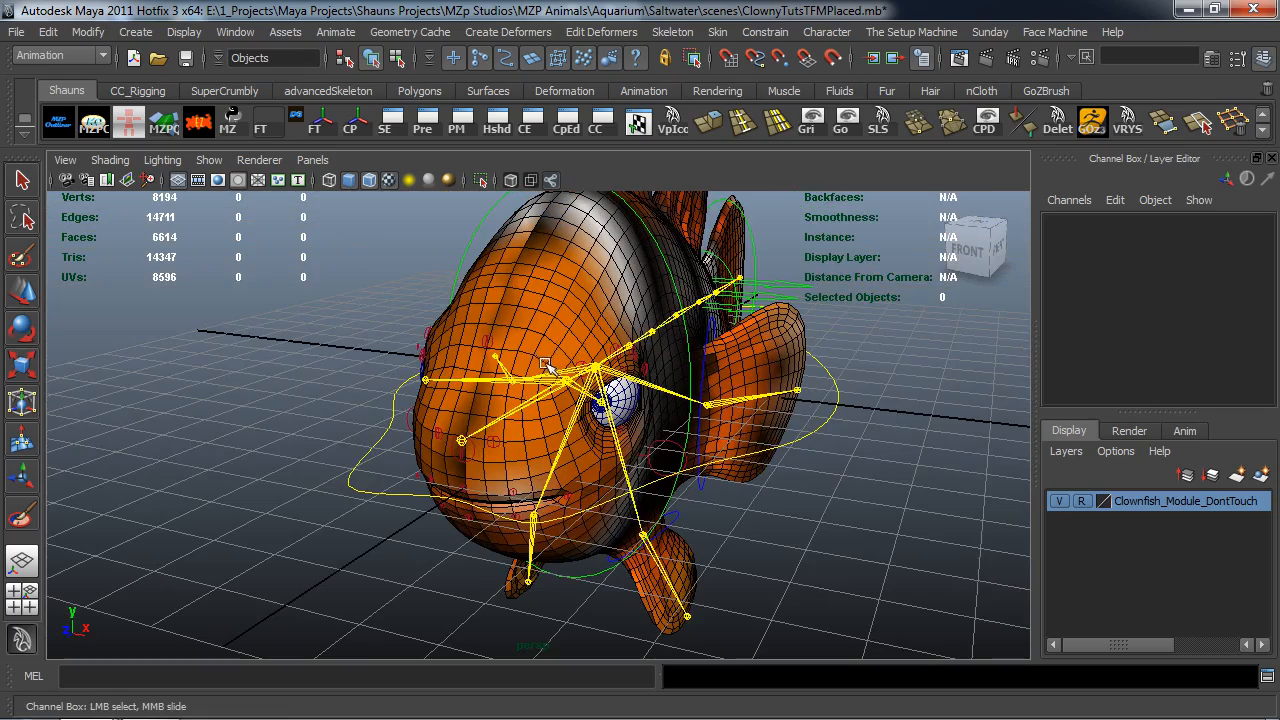
left_click_drag(537, 358, 636, 358, "alt")
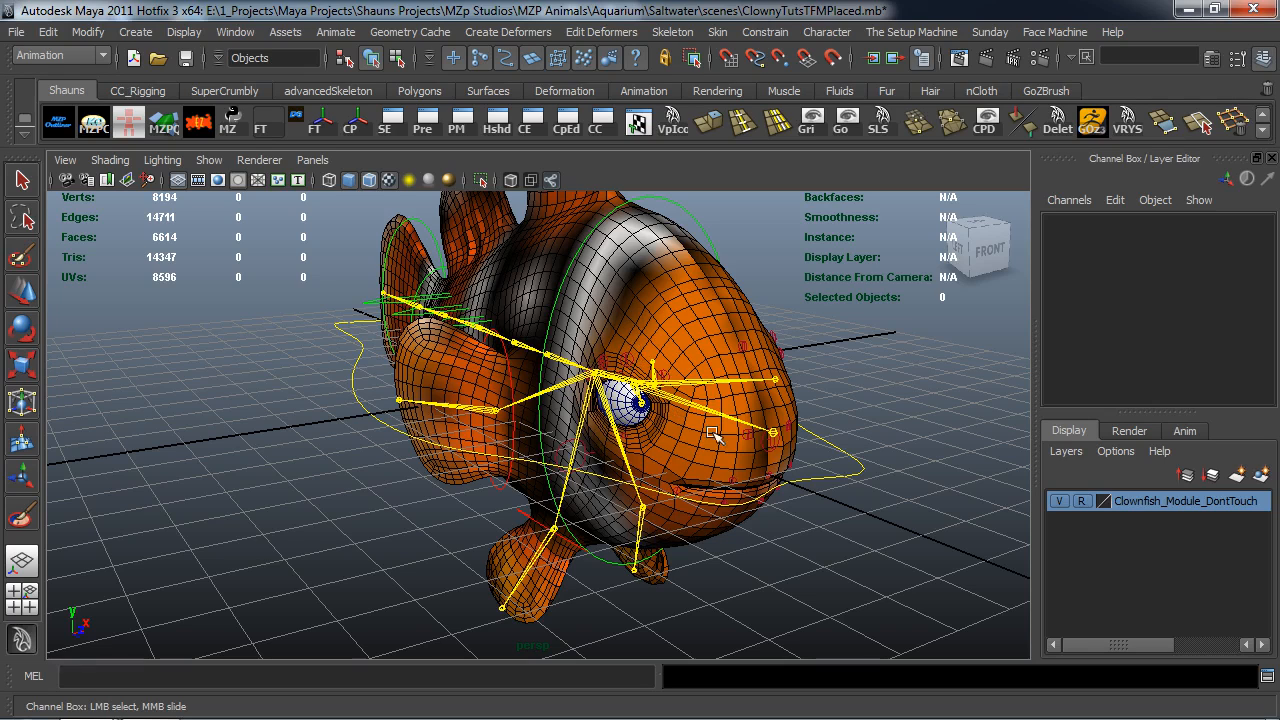
Set CC Clown Man Body Ctrls Vis to Hide on the CC_Clownfish_Main_Master control, and deselect it
left_click(858, 468)
scroll(1200, 330, "down", 3)
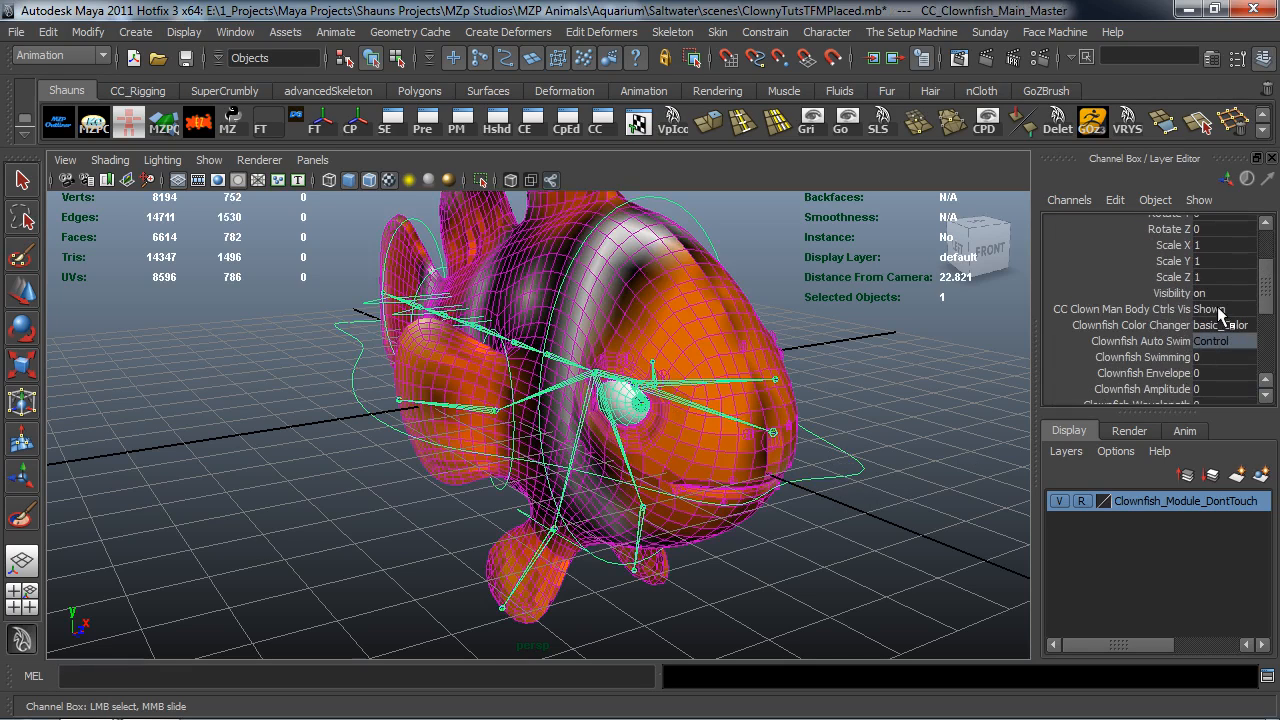
left_click(1220, 311)
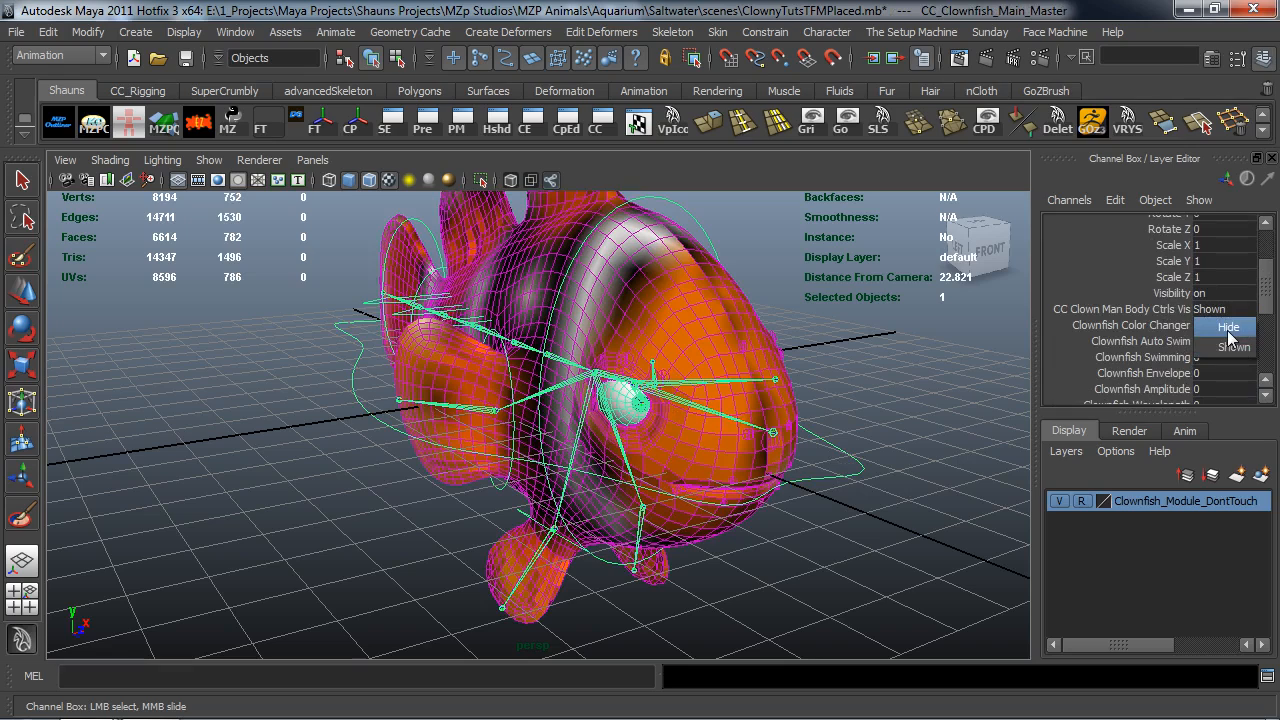
left_click(1228, 328)
left_click(872, 395)
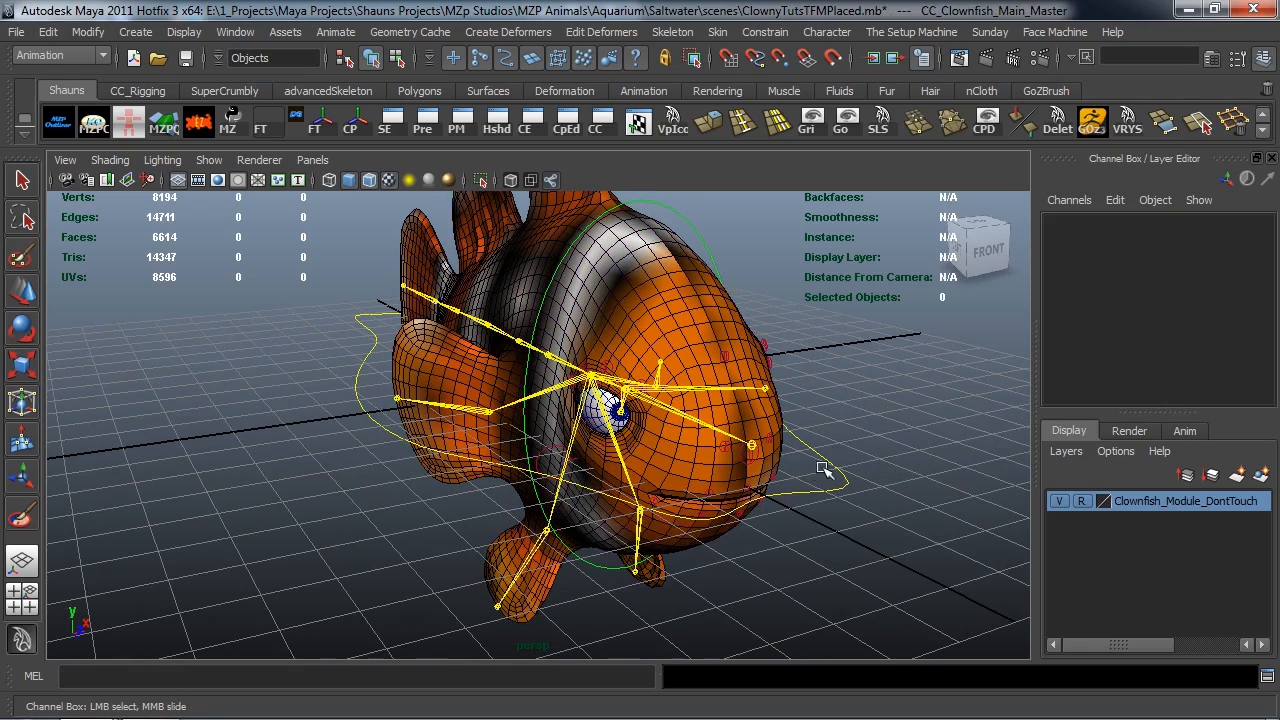
Start a new keyable enum attribute on CC_Clownfish_Main_Master with the long name Clownfish_FaceControl_Vis
left_click(848, 488)
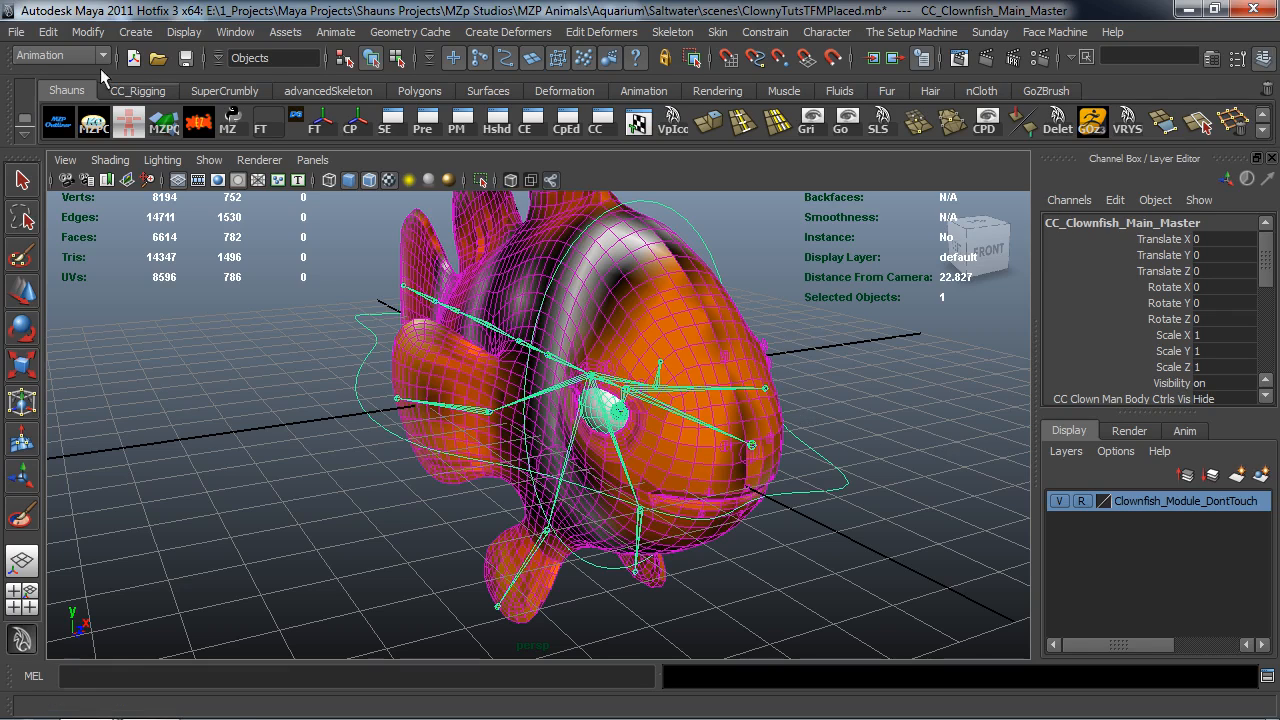
left_click(88, 32)
left_click(126, 290)
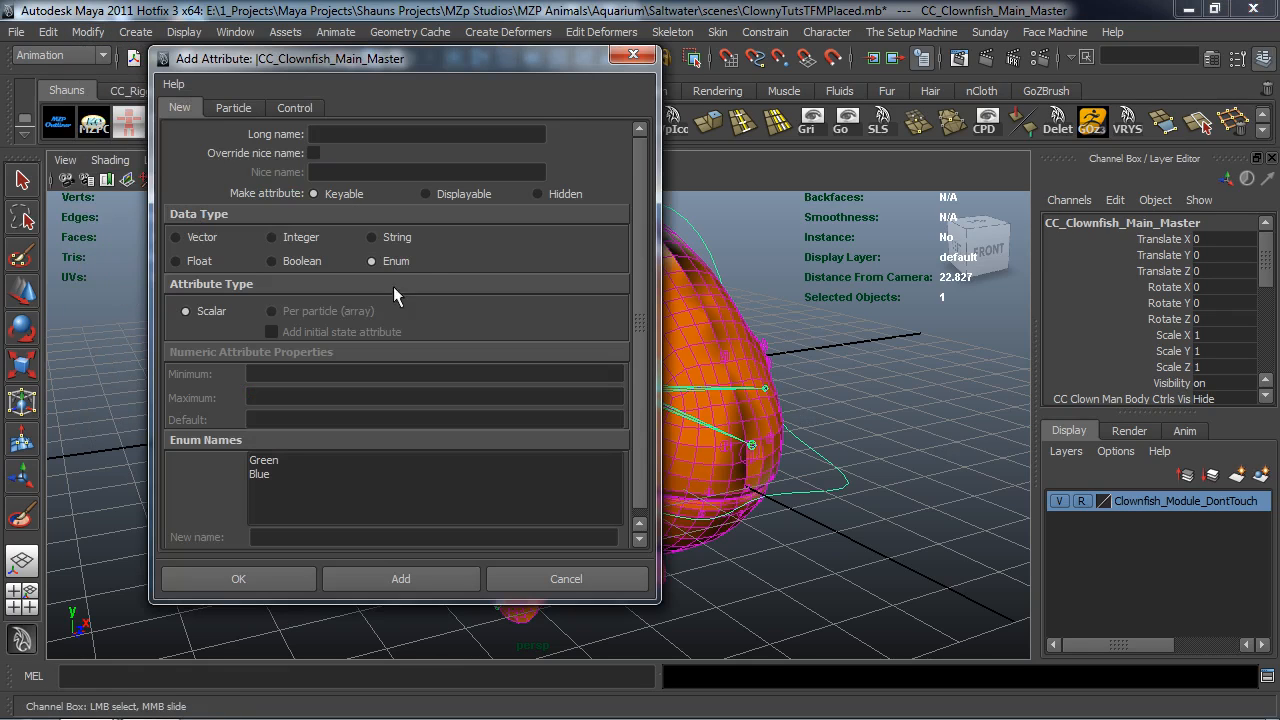
left_click(338, 137)
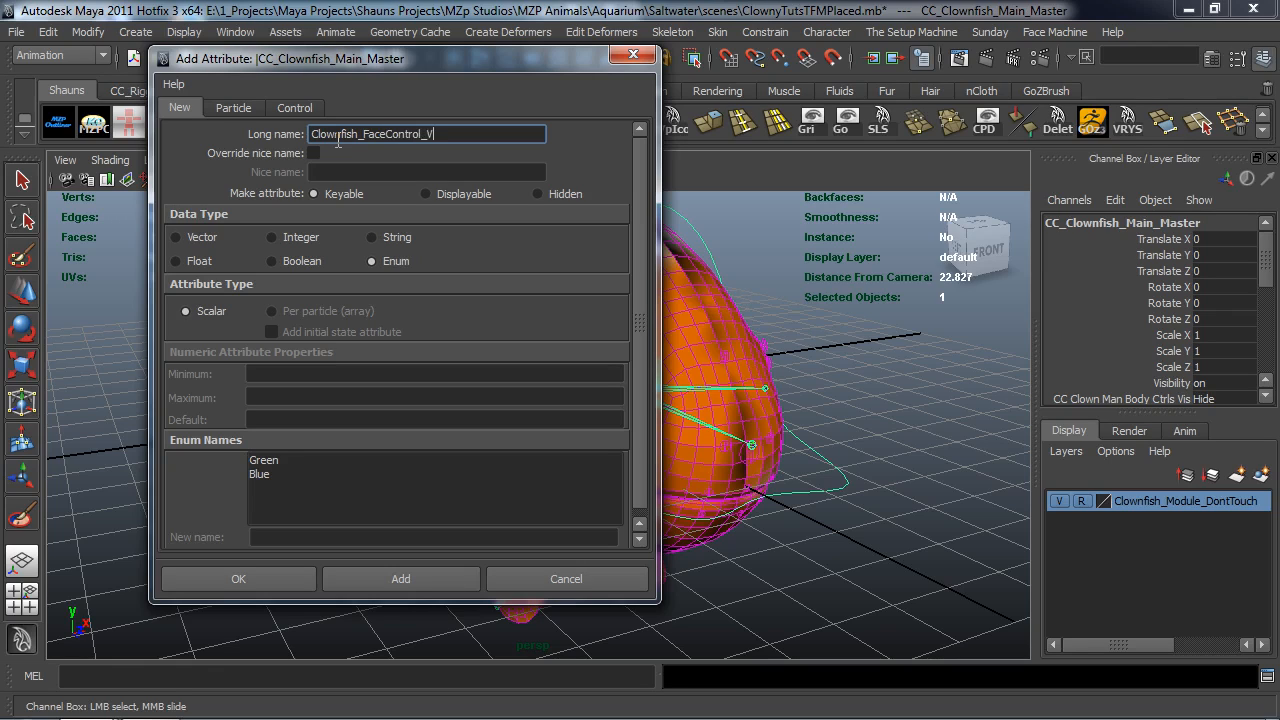
Rename the enum entries Green and Blue to Hidden and Shown, and add the attribute to the control
left_click(270, 461)
double_click(250, 537)
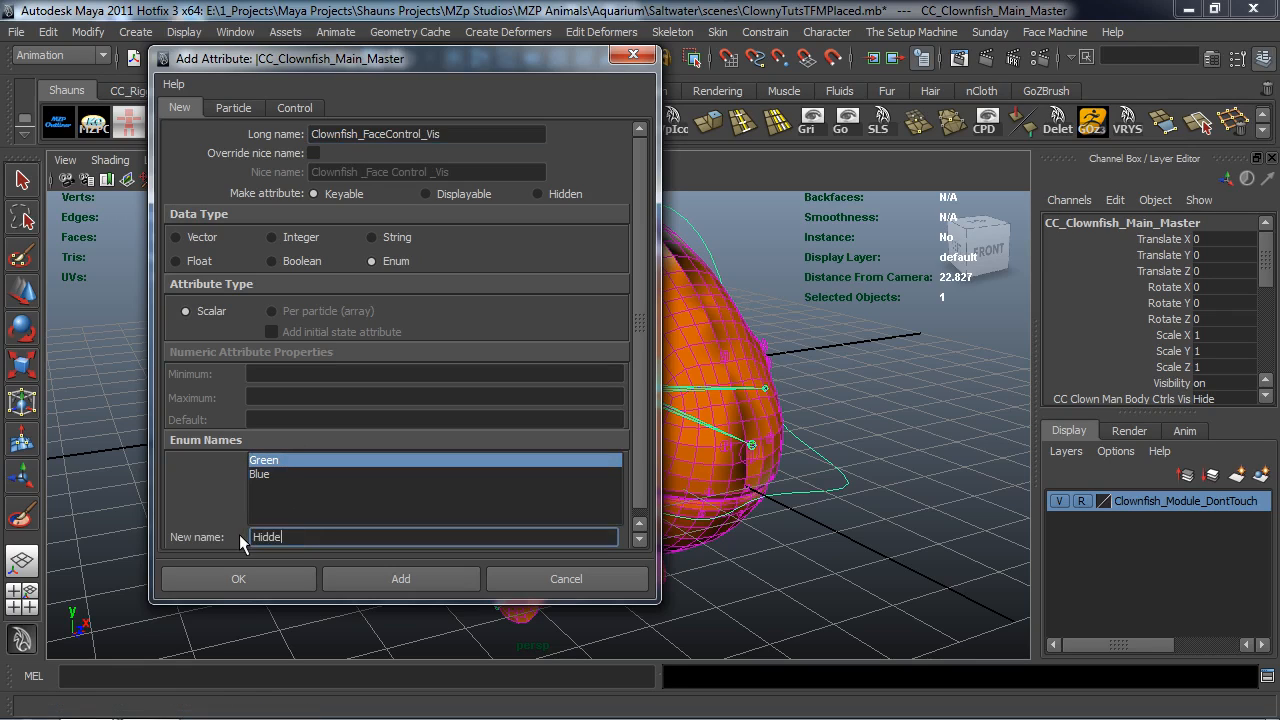
left_click(264, 475)
double_click(287, 538)
type("Shown")
left_click(385, 579)
scroll(1170, 320, "down", 5)
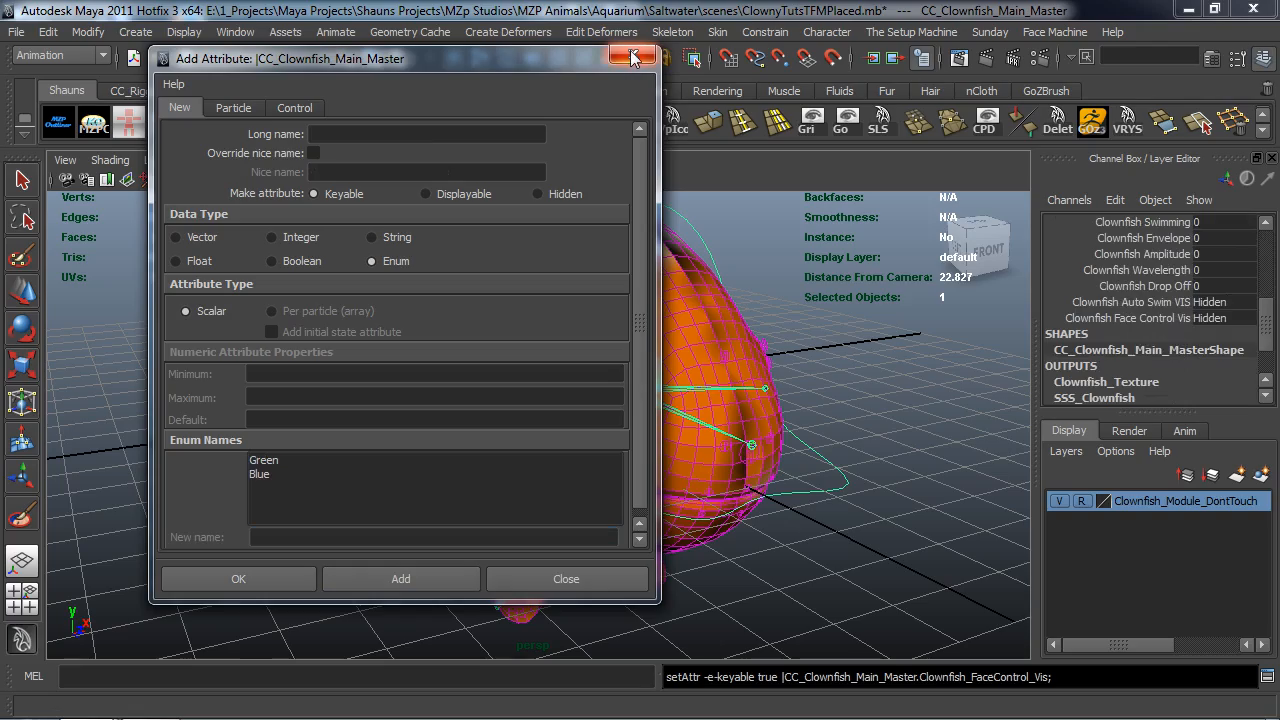
Parent ClownFish_Geo_Module, CC_Clownfish_Main_Master and faceMachine under the Clownfish_Module_Dont_Touch group, and expand that group
left_click_drag(865, 377, 798, 410, "alt")
left_click(767, 424)
left_click_drag(1279, 250, 920, 86)
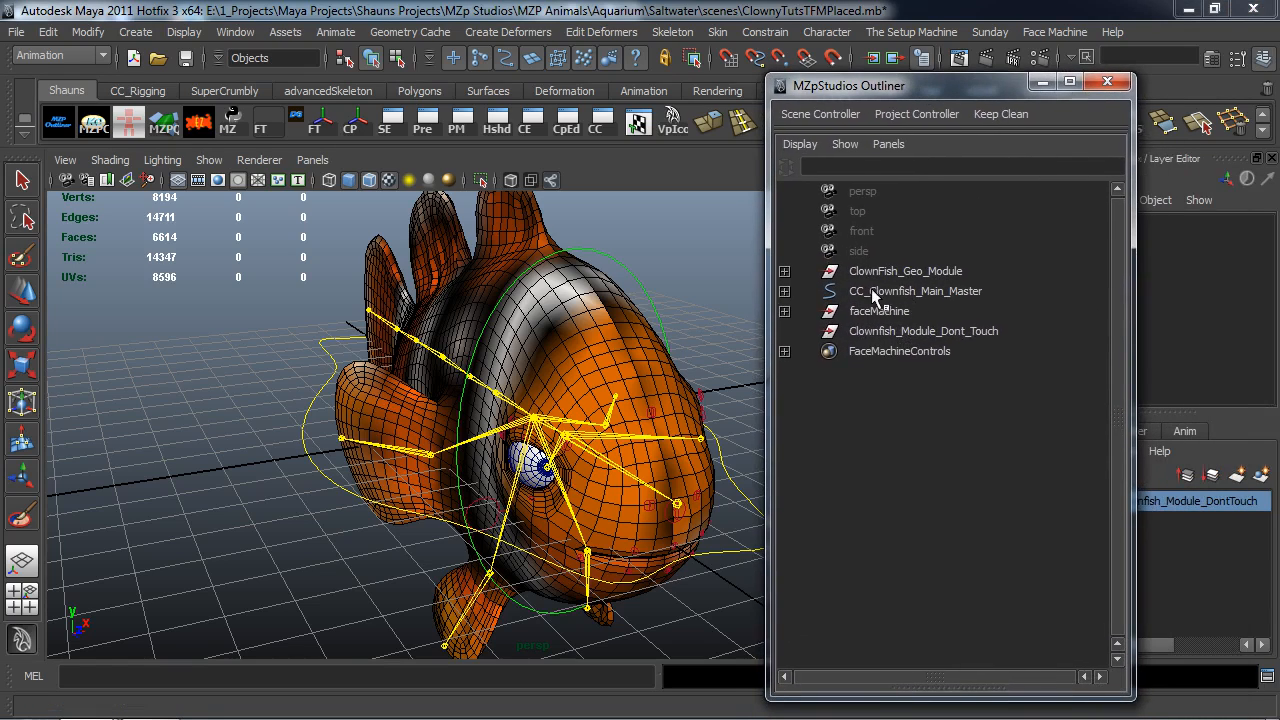
left_click_drag(874, 269, 876, 312)
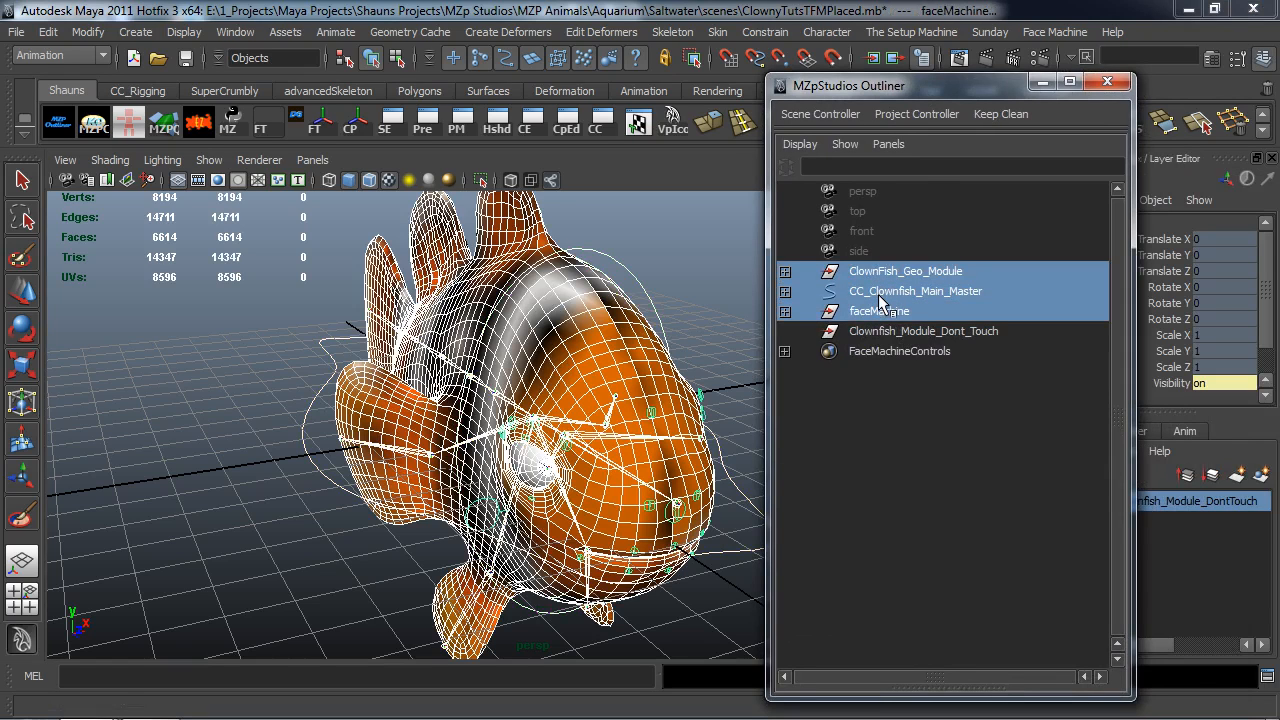
middle_click_drag(879, 294, 880, 337)
left_click(451, 383)
left_click_drag(451, 383, 476, 360)
left_click(785, 270)
Open the Connection Editor and load the CC_Clownfish_Main_Master control as its output side
left_click_drag(710, 455, 420, 260, "alt")
left_click(235, 32)
mouse_move(272, 62)
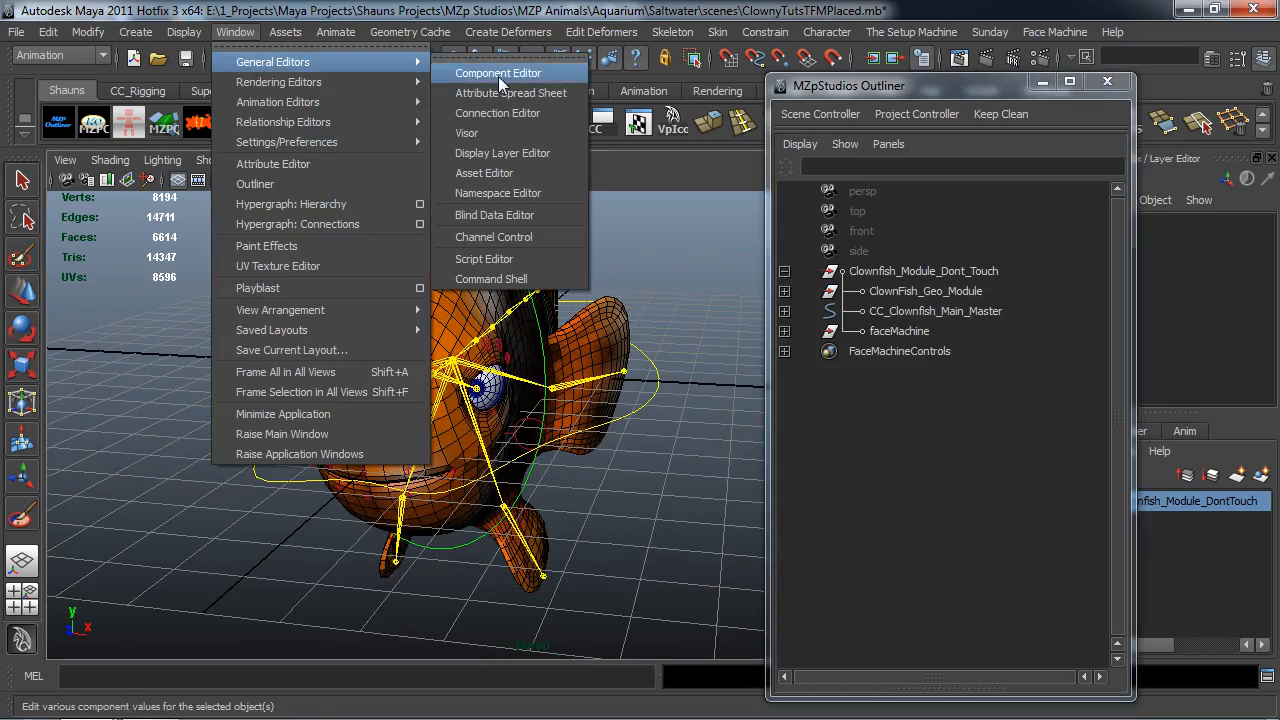
left_click(497, 113)
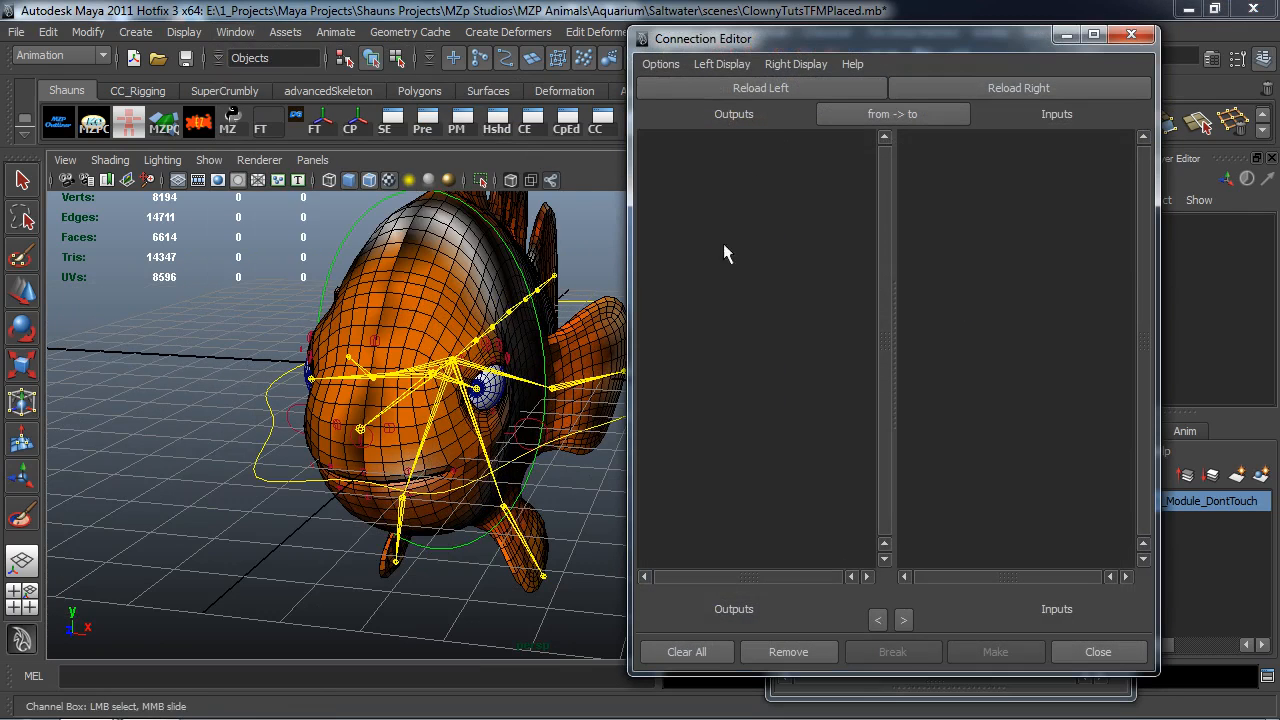
left_click_drag(720, 38, 886, 38)
left_click(689, 379)
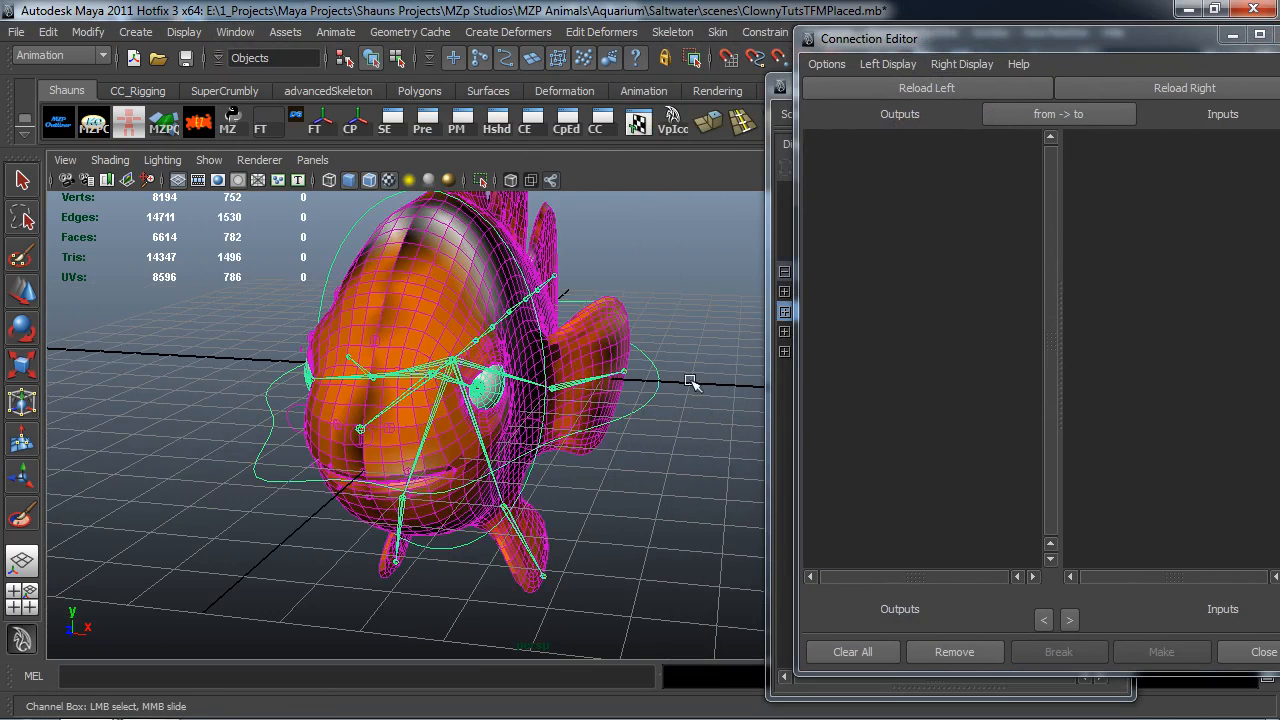
left_click_drag(1044, 46, 279, 28)
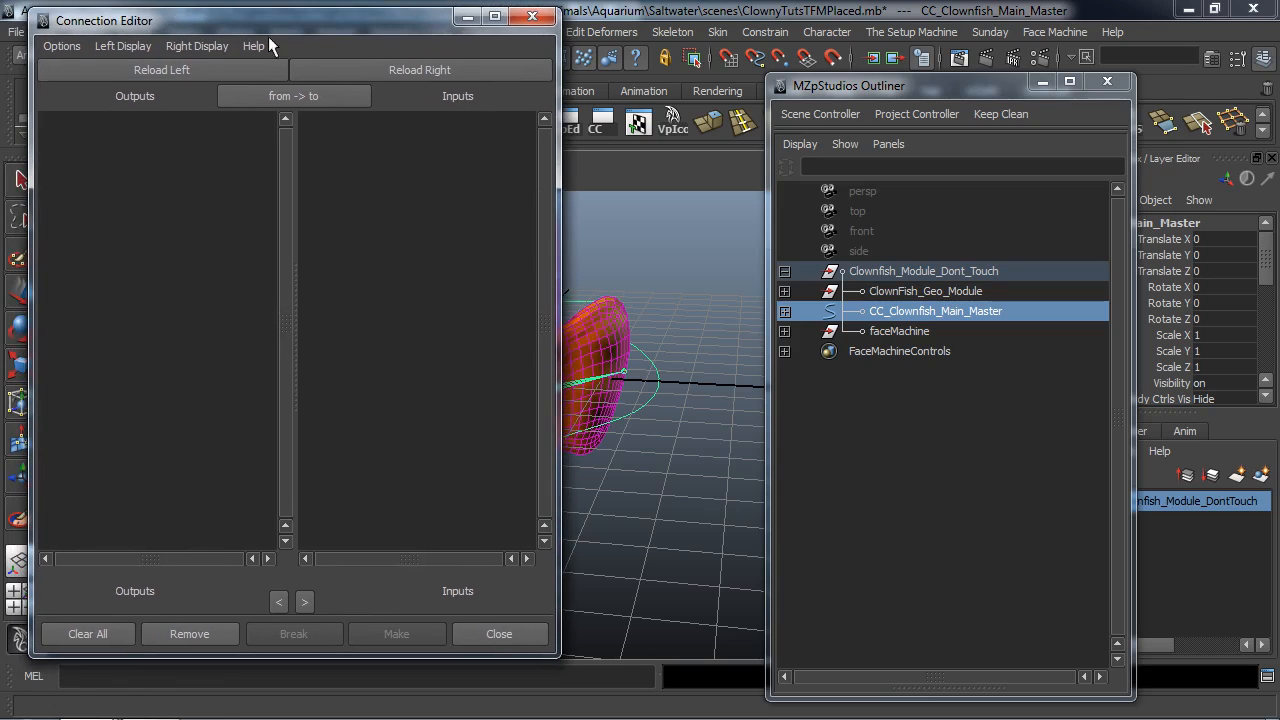
left_click(204, 70)
scroll(227, 467, "down", 10)
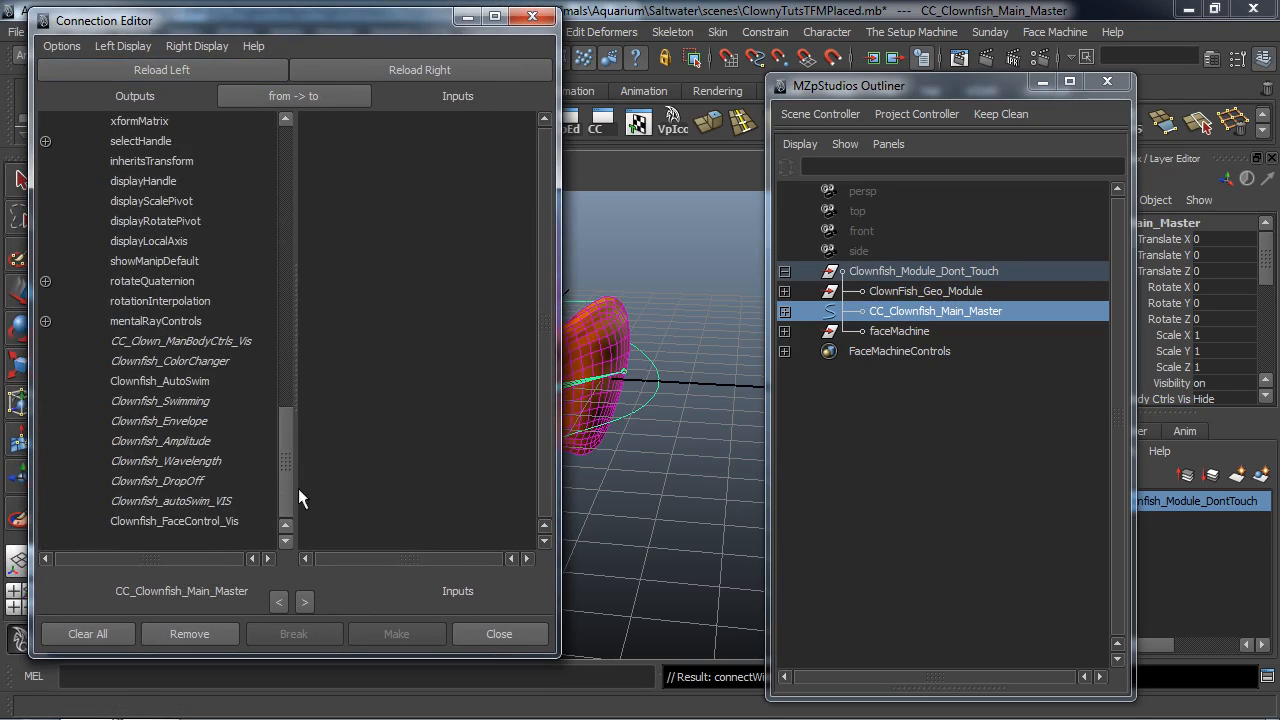
Break the connection on the faceMachine group's Visibility and load faceMachine as the Connection Editor's input side
left_click(886, 330)
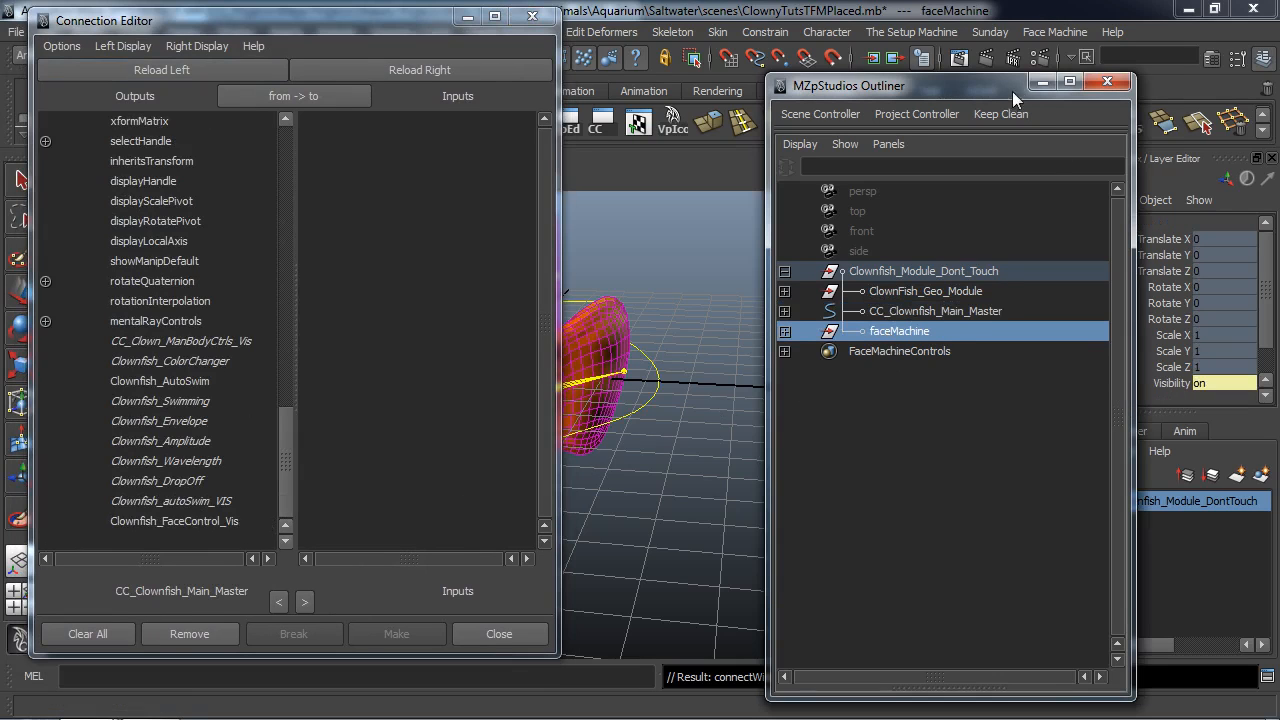
left_click_drag(997, 90, 883, 73)
left_click(1169, 383)
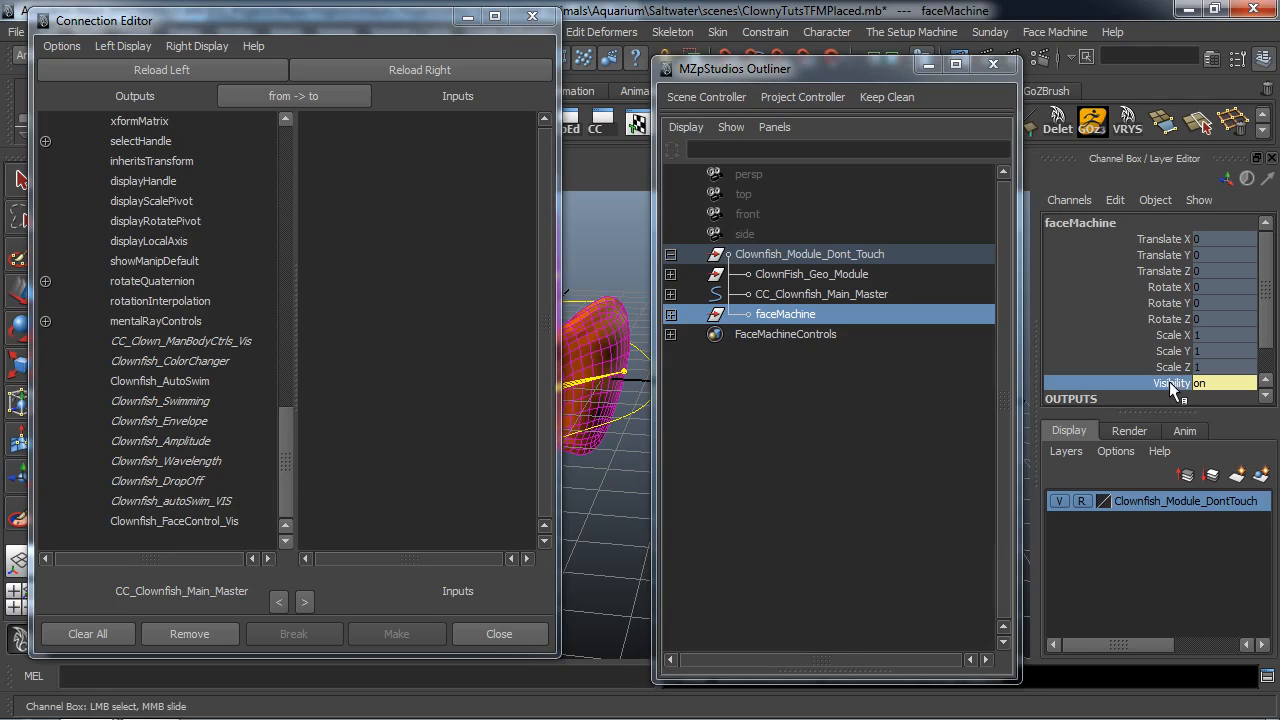
right_click(1170, 385)
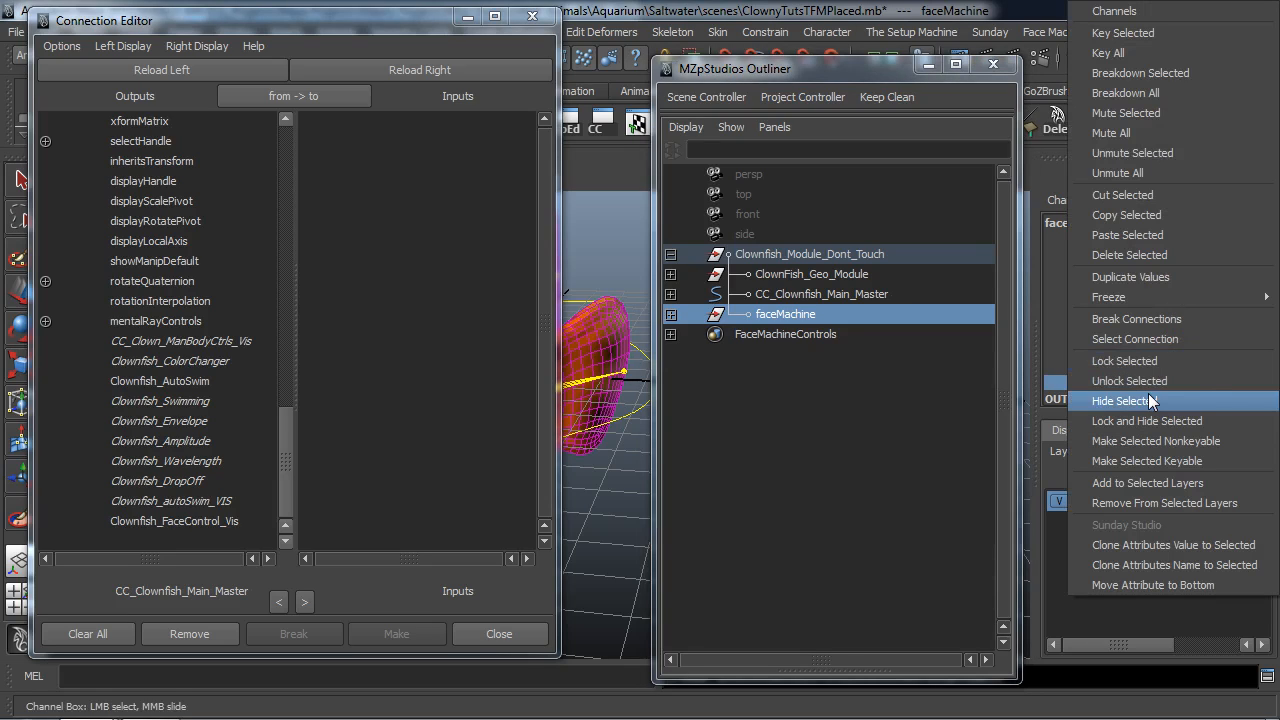
left_click(1127, 320)
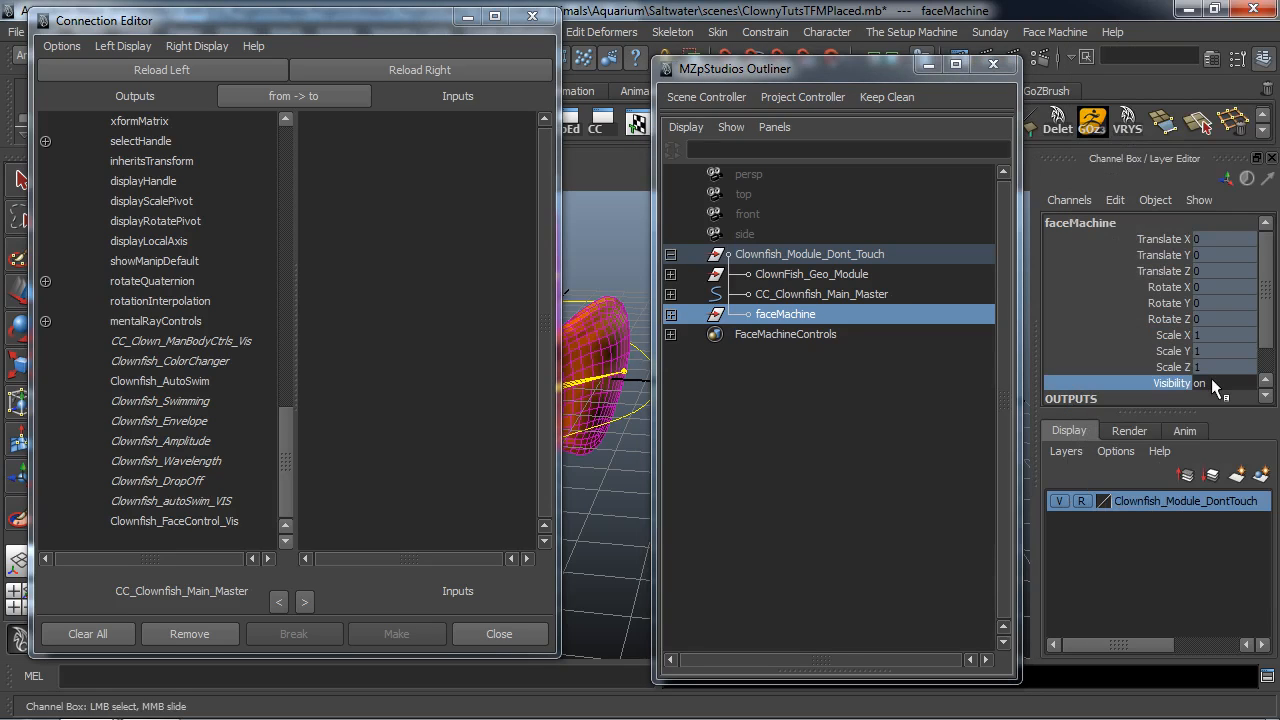
left_click(379, 71)
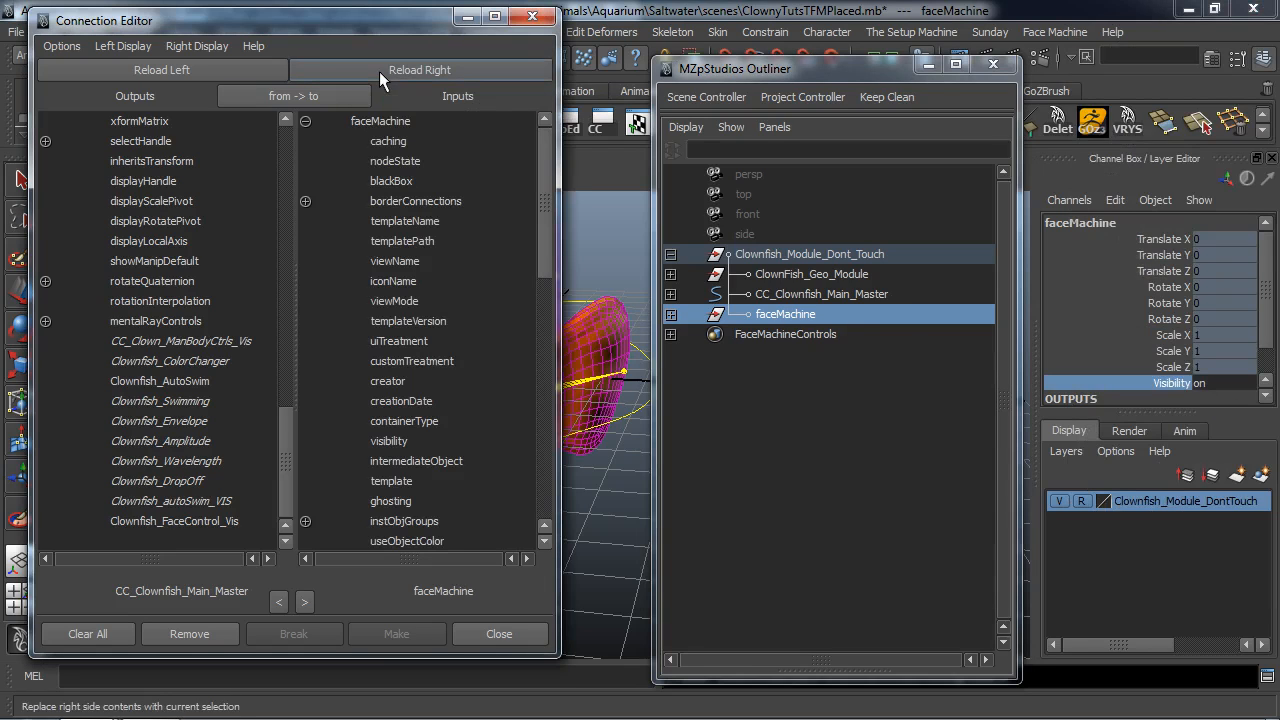
Connect the master control's Clownfish_FaceControl_Vis attribute to faceMachine's visibility and close the Connection Editor
scroll(426, 445, "down", 5)
scroll(427, 458, "up", 8)
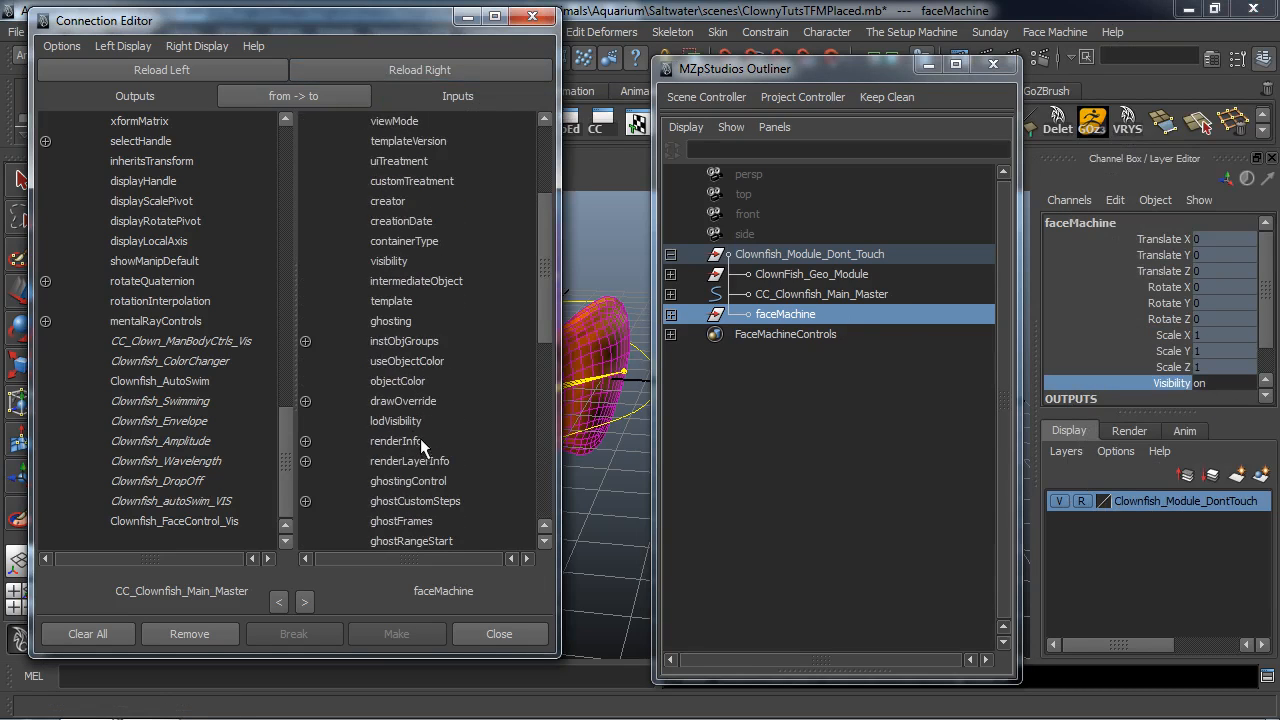
left_click(170, 522)
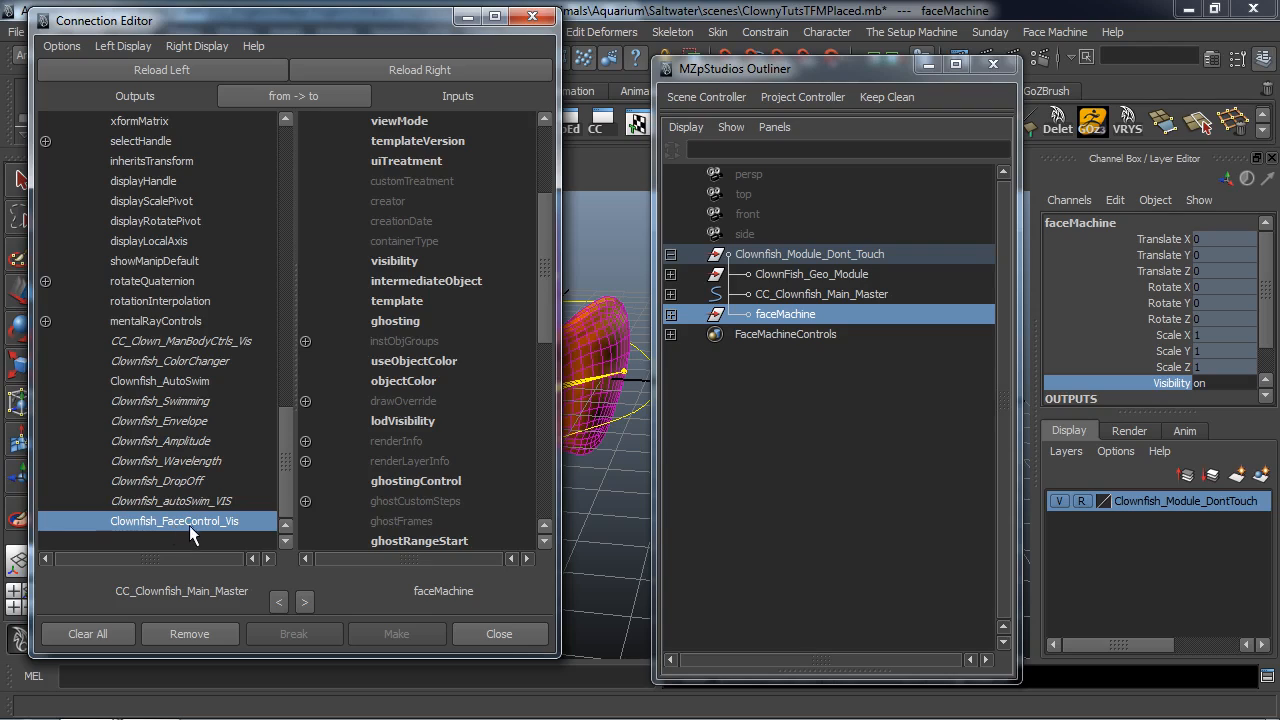
left_click(398, 261)
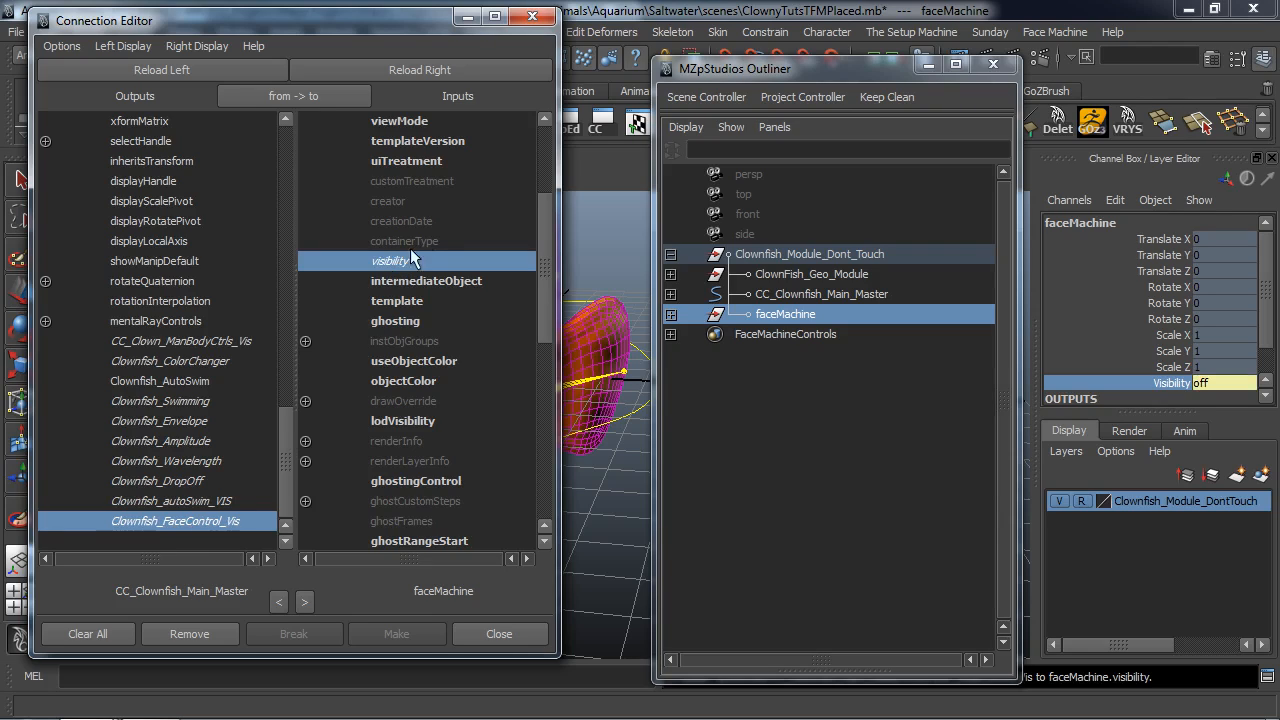
left_click(532, 16)
Set Clownfish Face Control Vis to Shown on the CC_Clownfish_Main_Master control and deselect it
left_click_drag(404, 393, 306, 366, "alt")
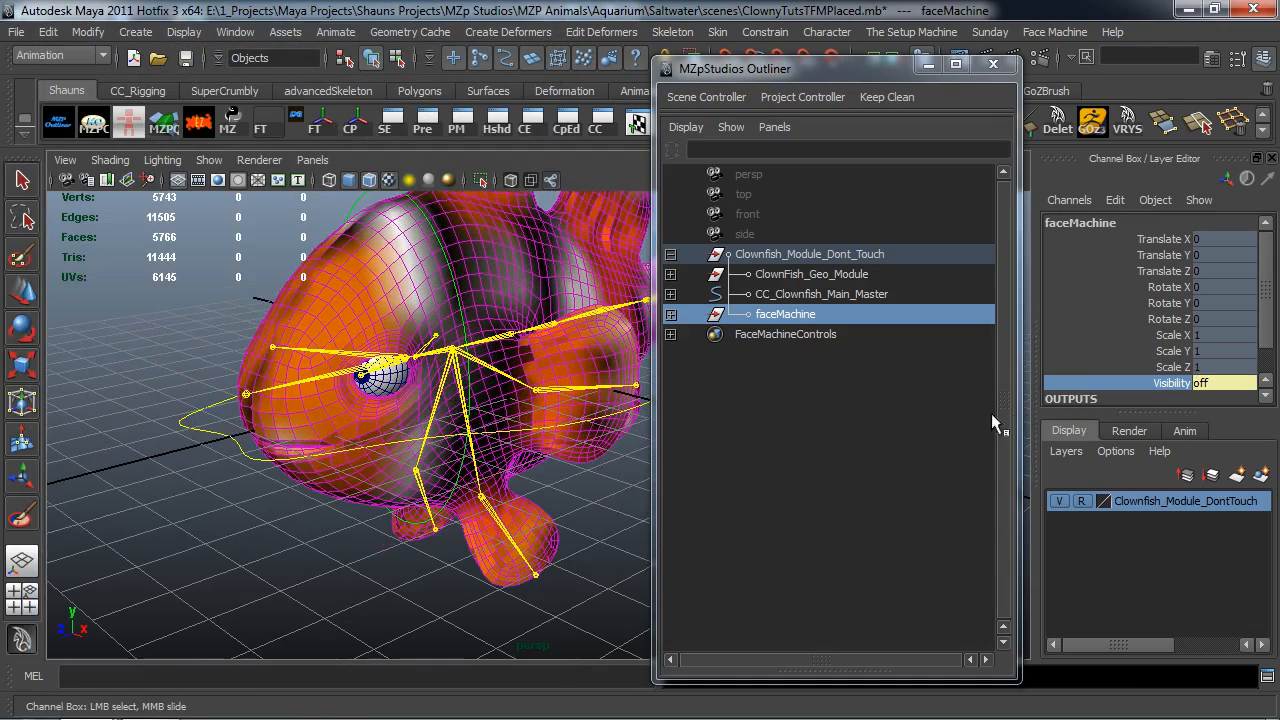
left_click(142, 391)
left_click_drag(180, 419, 220, 447)
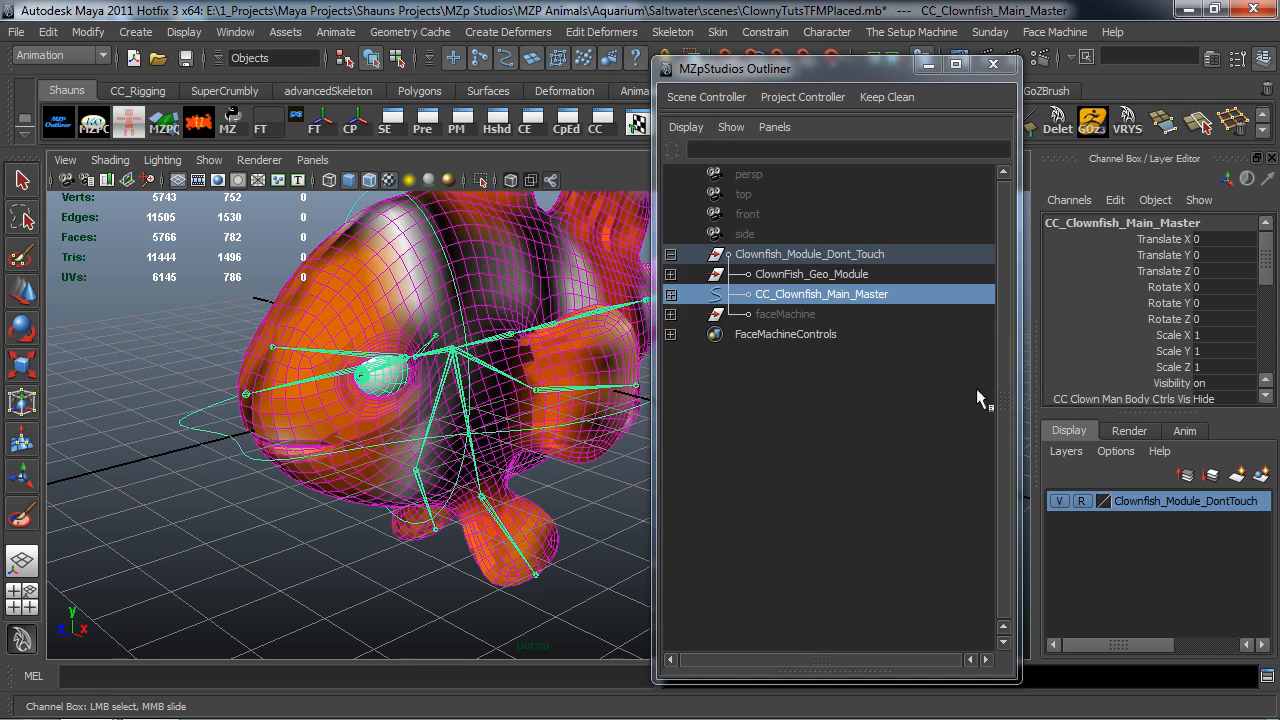
scroll(1211, 350, "down", 5)
left_click(1212, 318)
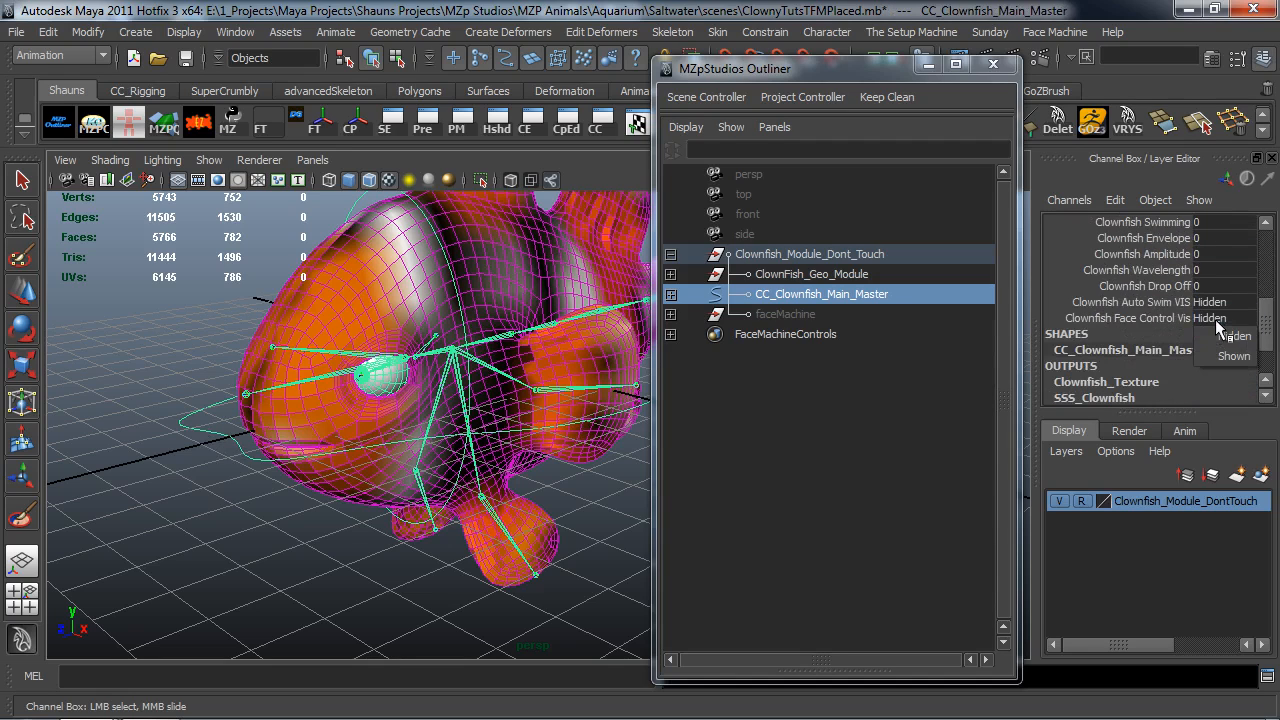
left_click(1233, 356)
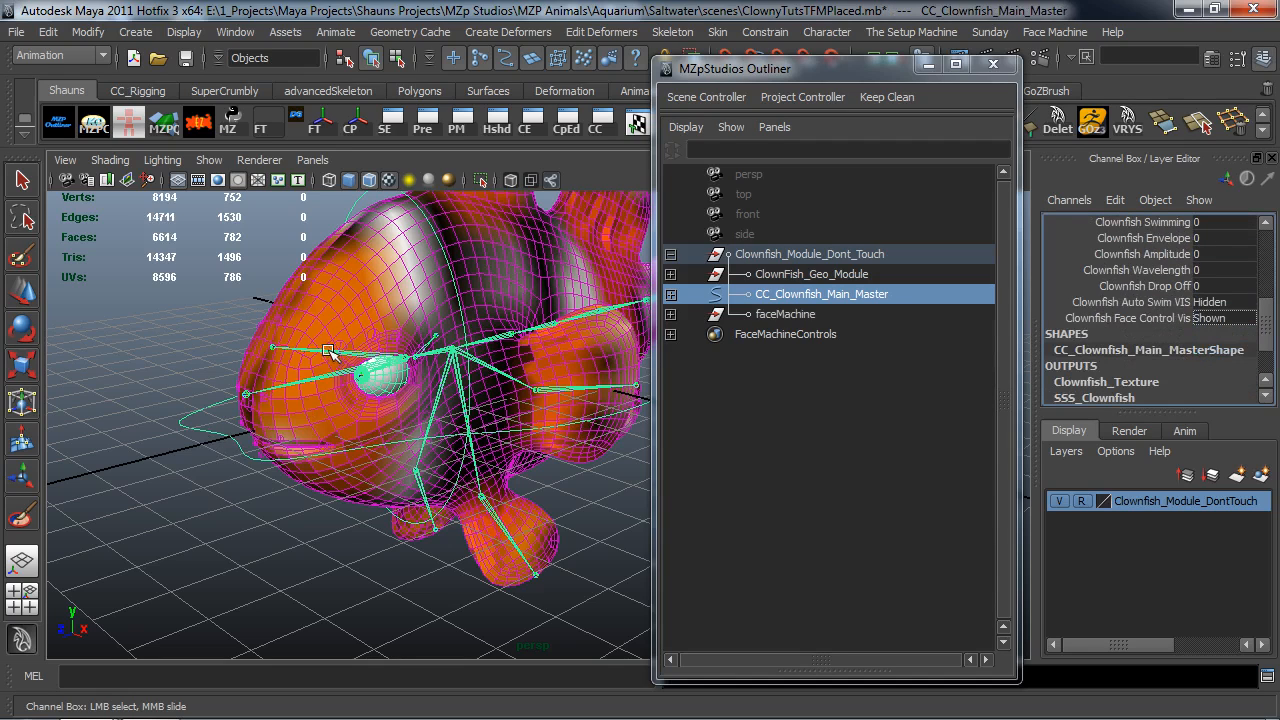
left_click(277, 388)
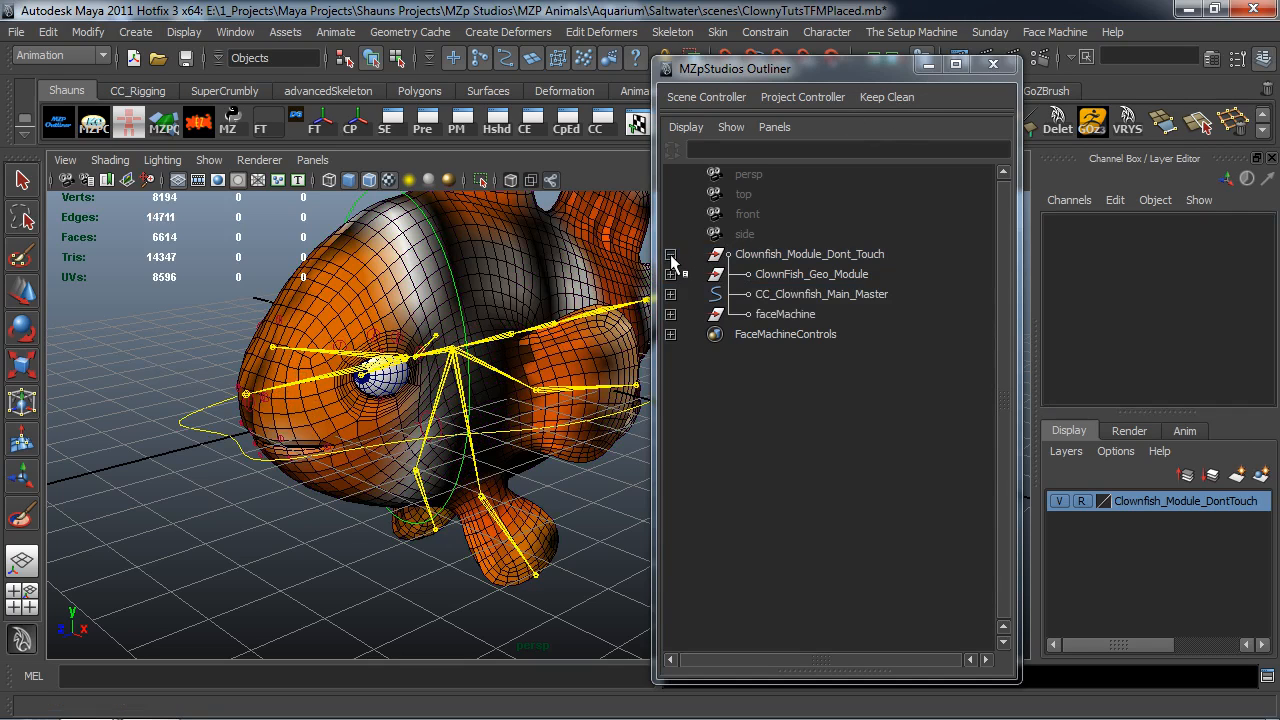
Collapse the Clownfish_Module_Dont_Touch group, close the outliner and frame the whole fish
left_click(670, 254)
left_click(993, 63)
middle_click_drag(455, 383, 505, 436, "alt")
left_click_drag(505, 436, 525, 463, "alt")
right_click_drag(525, 463, 491, 463, "alt")
left_click_drag(491, 463, 490, 430, "alt")
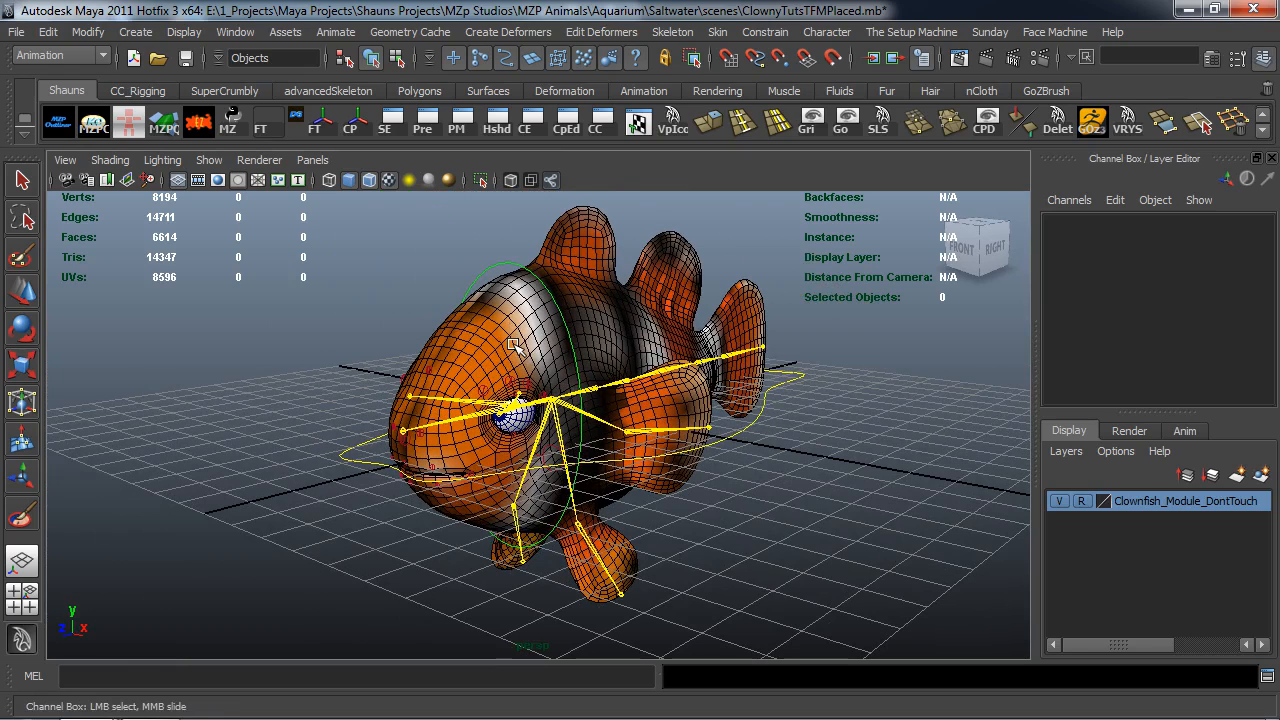
middle_click_drag(513, 345, 518, 342, "alt")
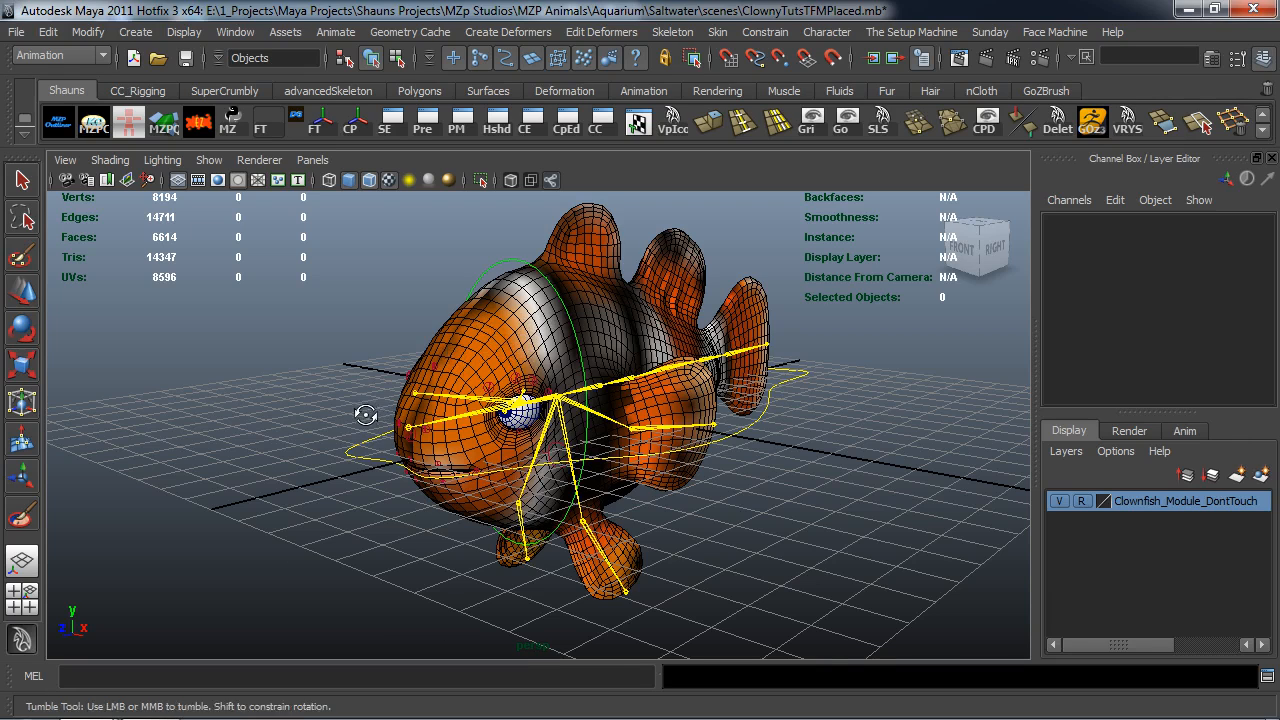
left_click_drag(363, 414, 363, 420, "alt")
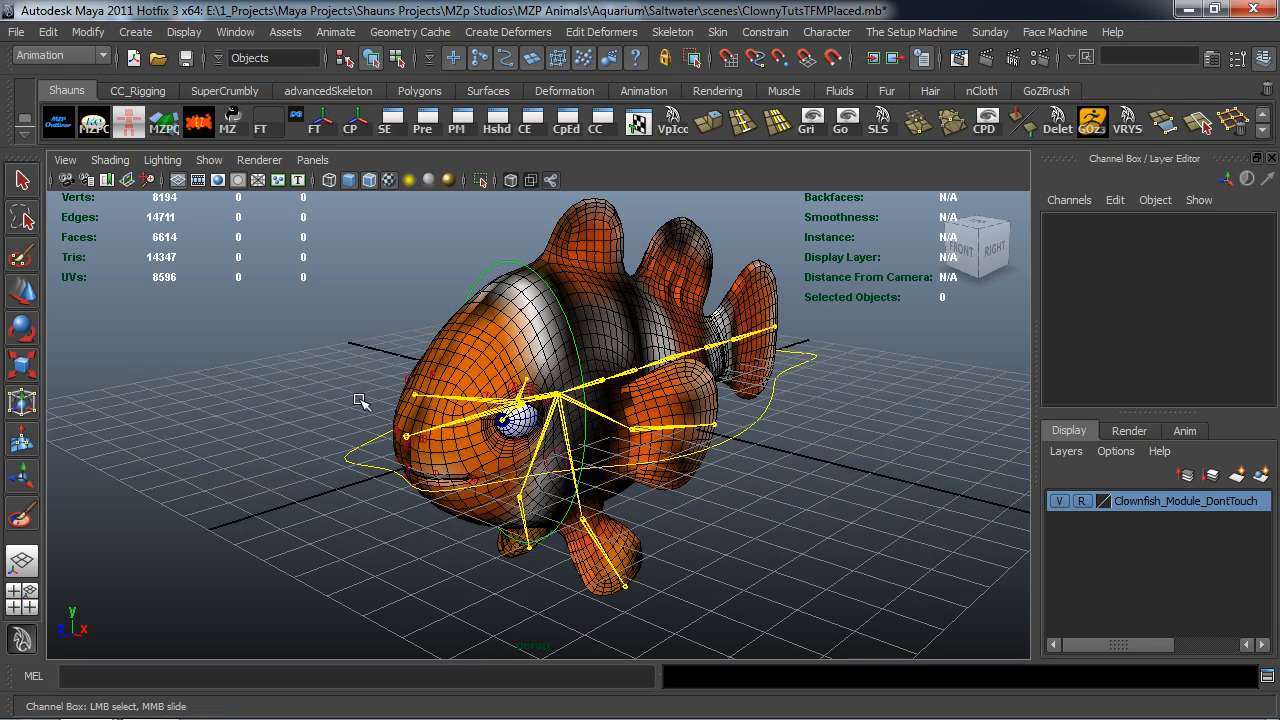
Turn off reference mode on the Clownfish_Module_DontTouch layer and select the body mesh together with both eyes
left_click(1081, 501)
left_click_drag(853, 541, 743, 529, "alt")
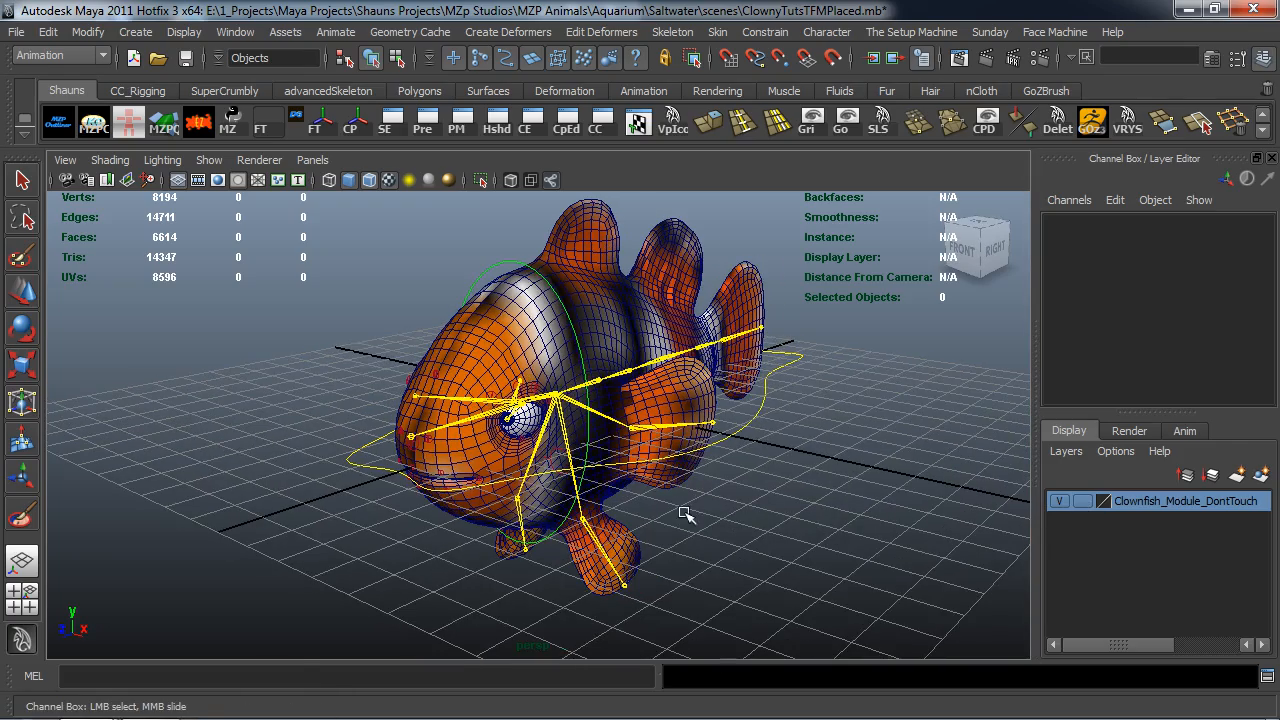
scroll(690, 475, "up", 5)
left_click(755, 368)
scroll(450, 446, "up", 4)
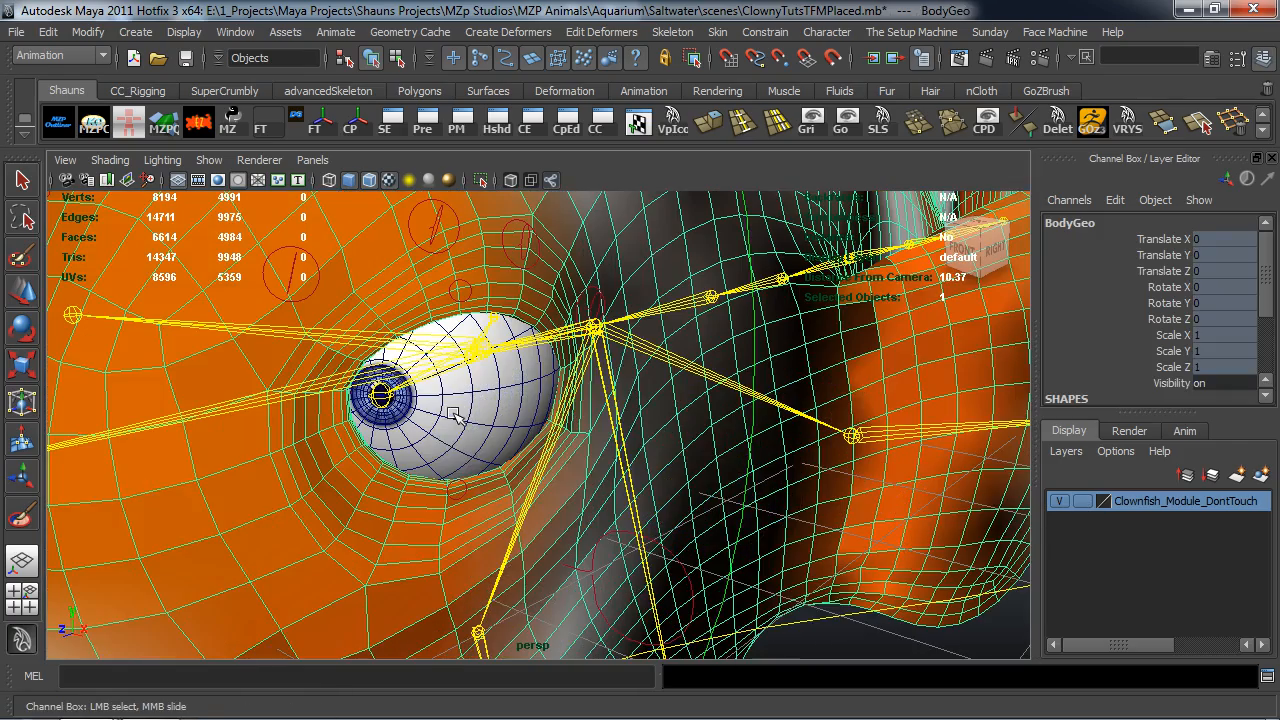
left_click(452, 449, "shift")
left_click_drag(450, 440, 561, 455, "alt")
left_click(561, 455, "shift")
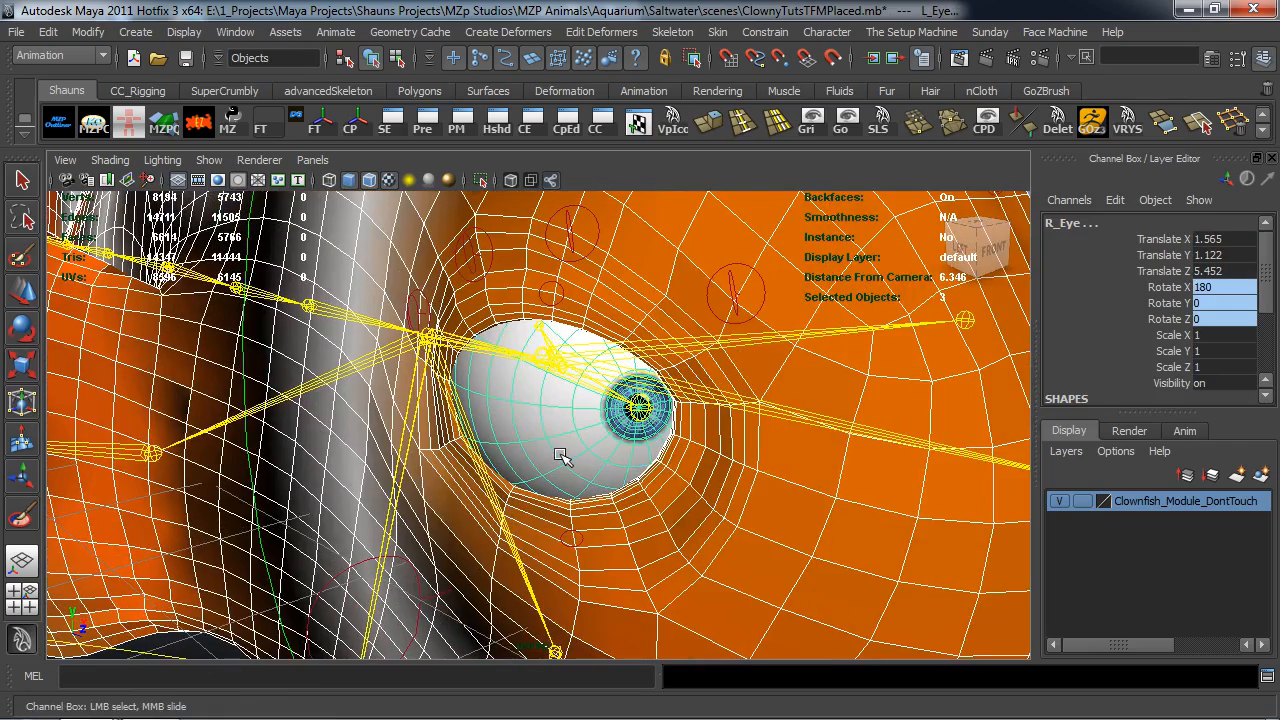
scroll(563, 457, "down", 5)
left_click_drag(590, 410, 554, 354, "alt")
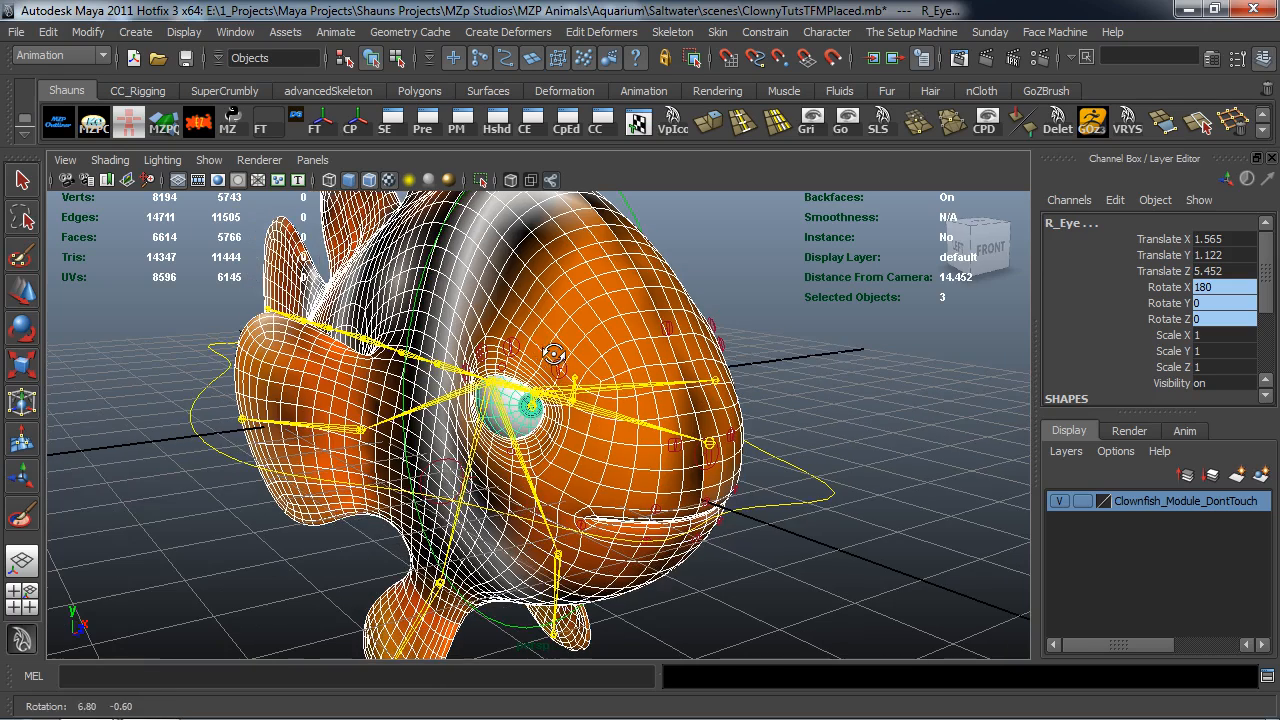
left_click(87, 32)
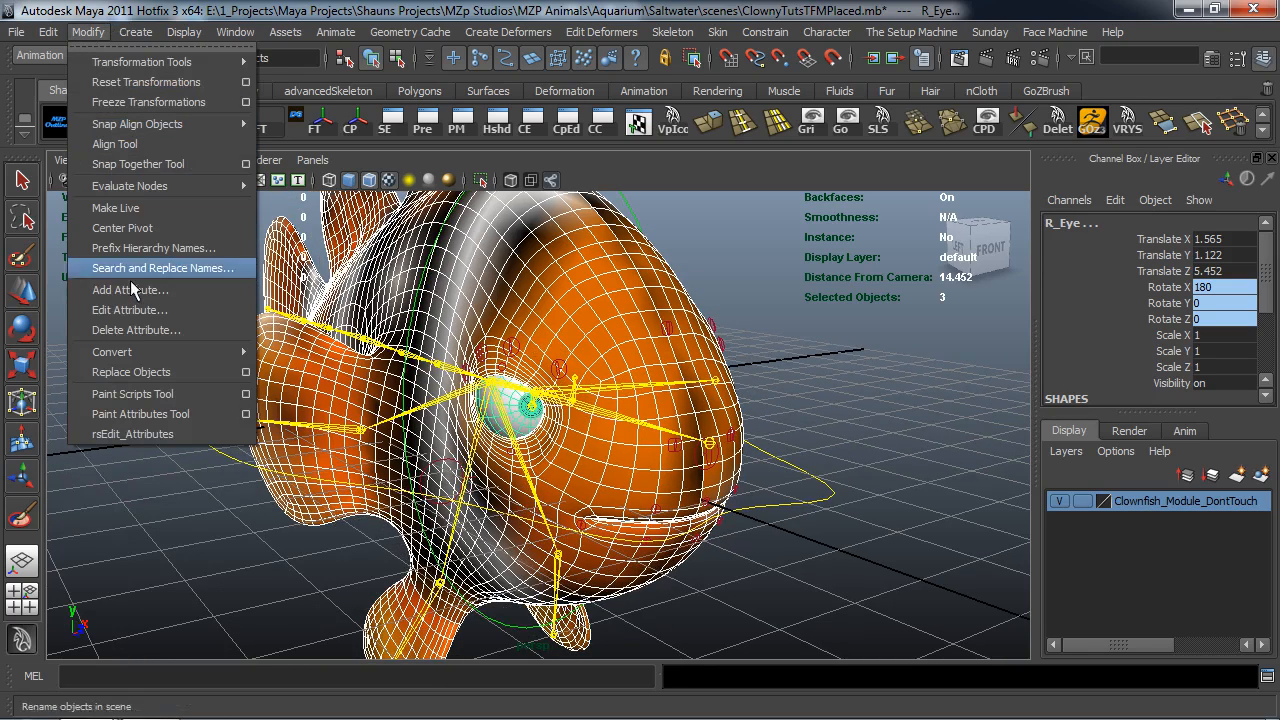
mouse_move(137, 355)
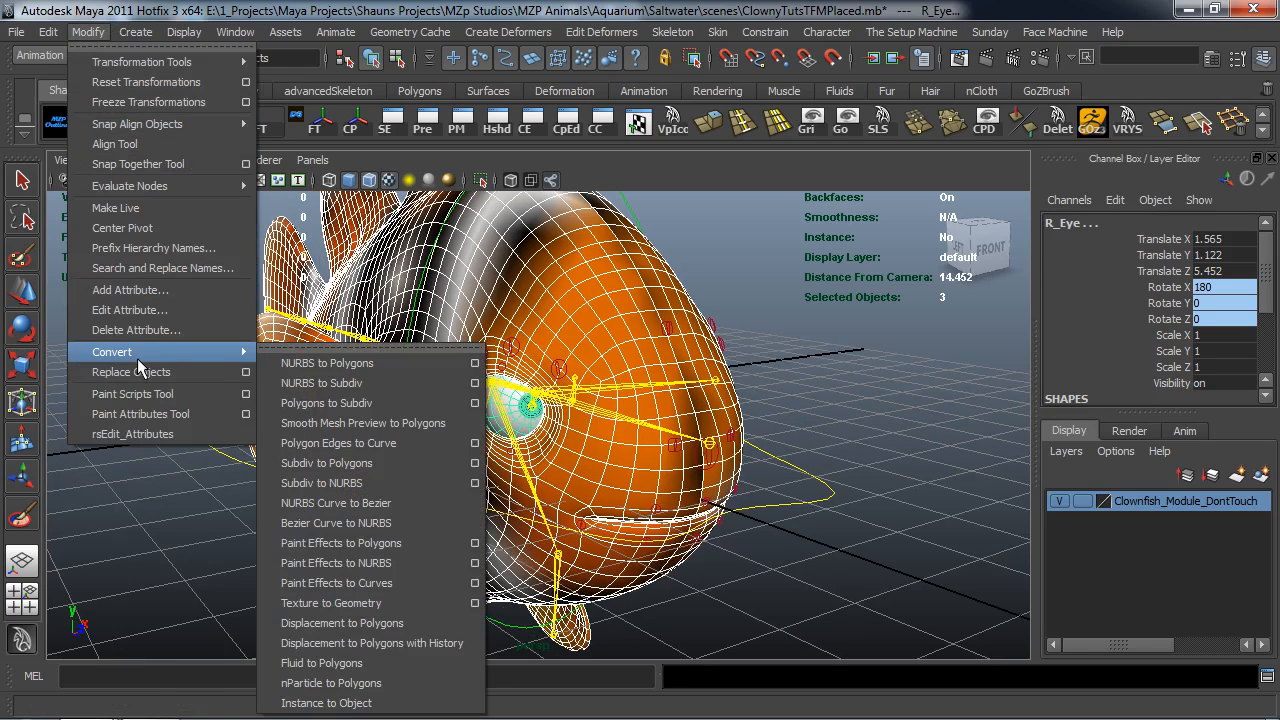
left_click(373, 424)
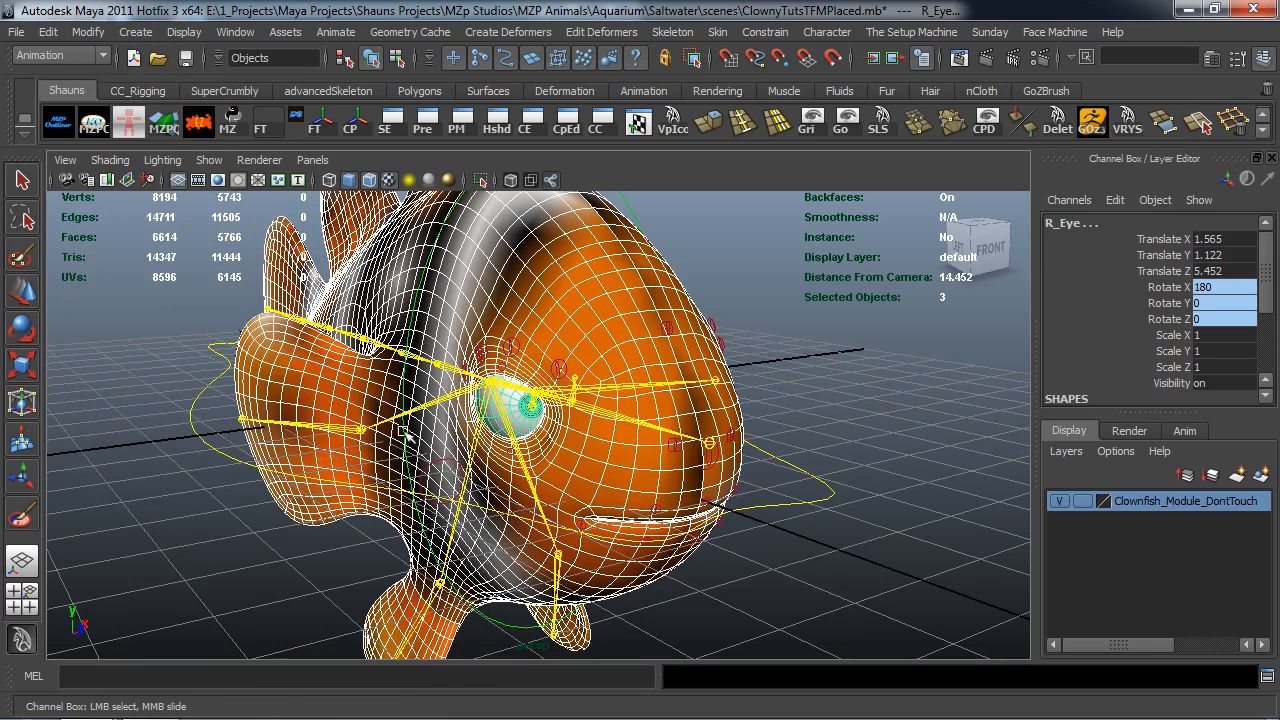
key("F3")
left_click(372, 31)
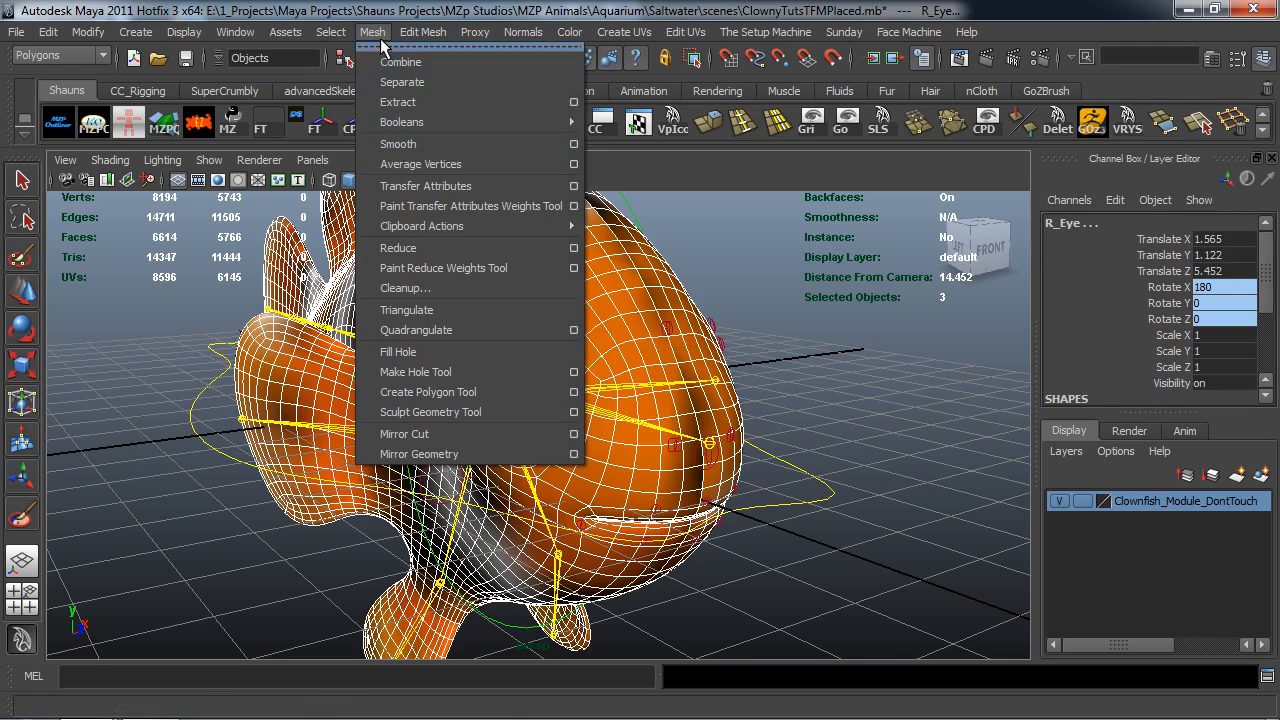
left_click(414, 149)
Convert the selected body and eyes with Smooth Mesh Preview to Polygons
left_click(88, 31)
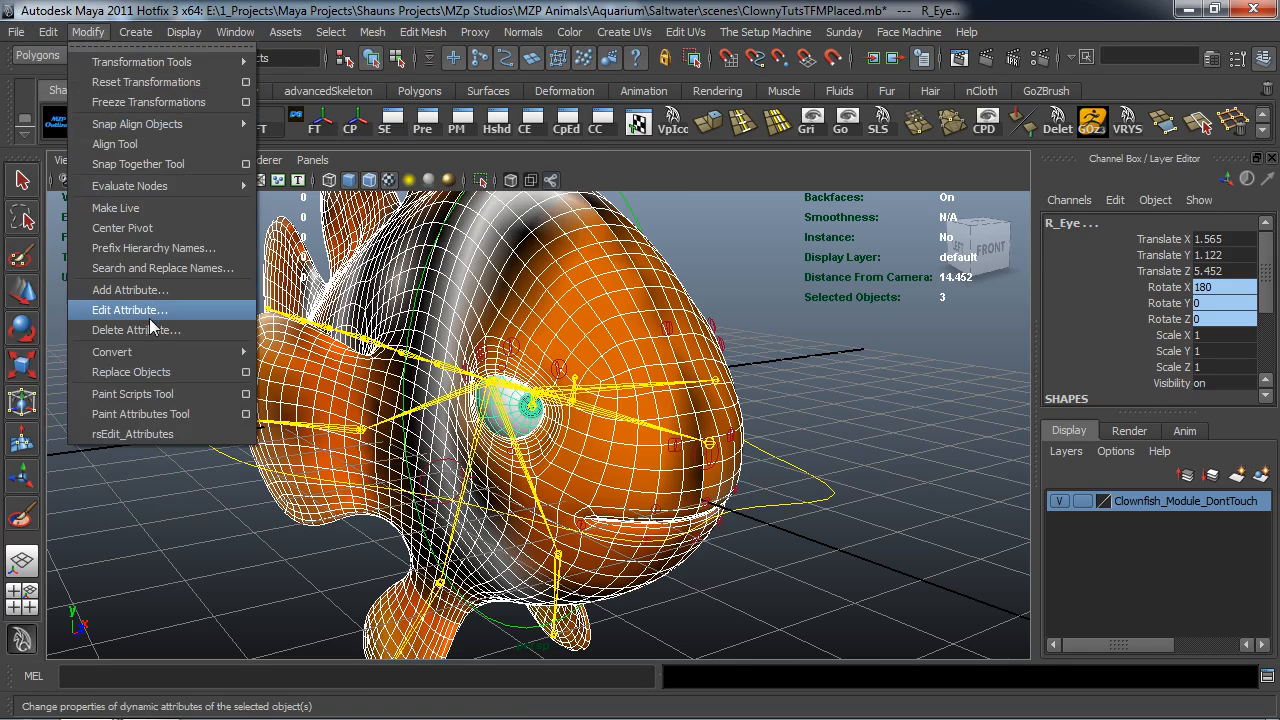
mouse_move(150, 356)
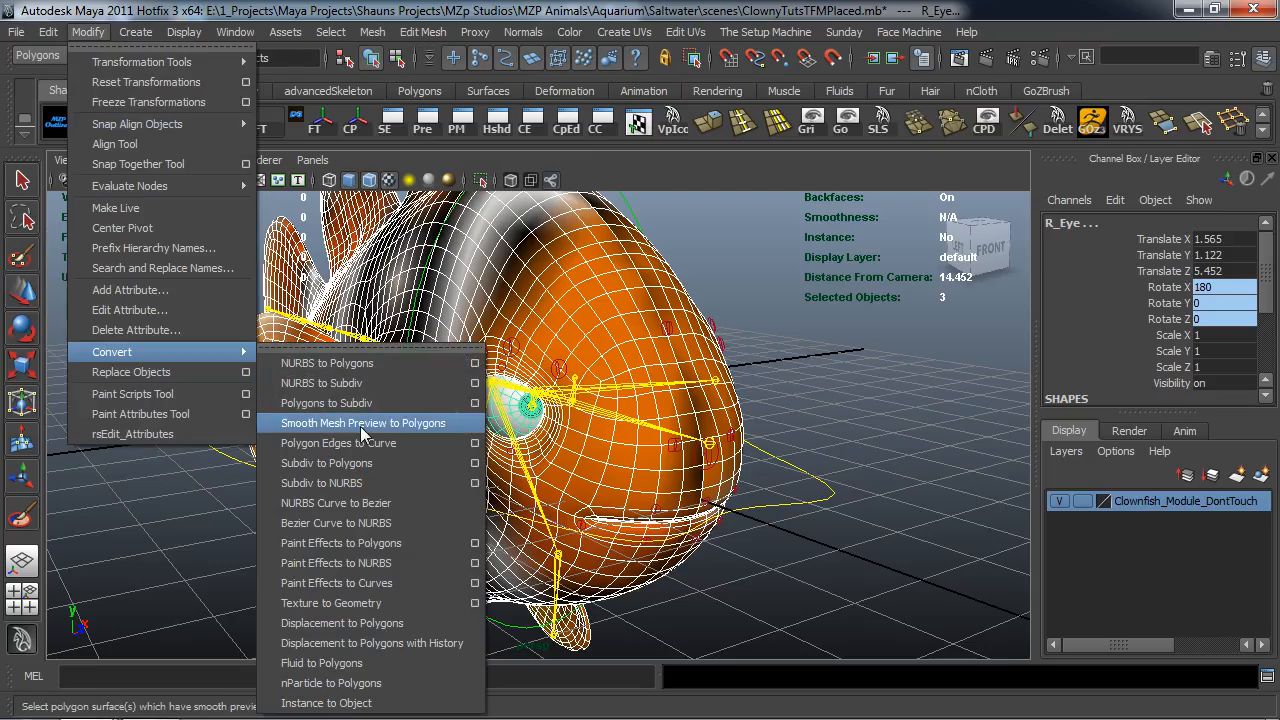
left_click(360, 423)
left_click_drag(335, 452, 114, 446, "alt")
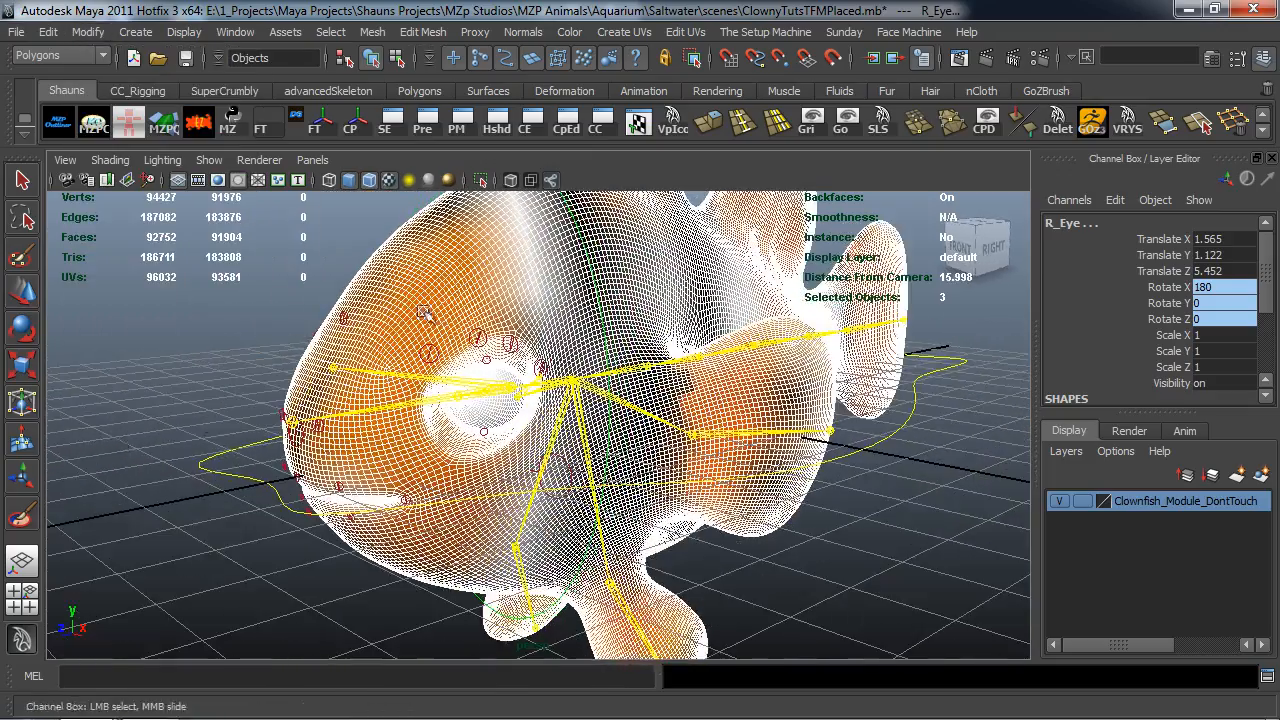
left_click(228, 474)
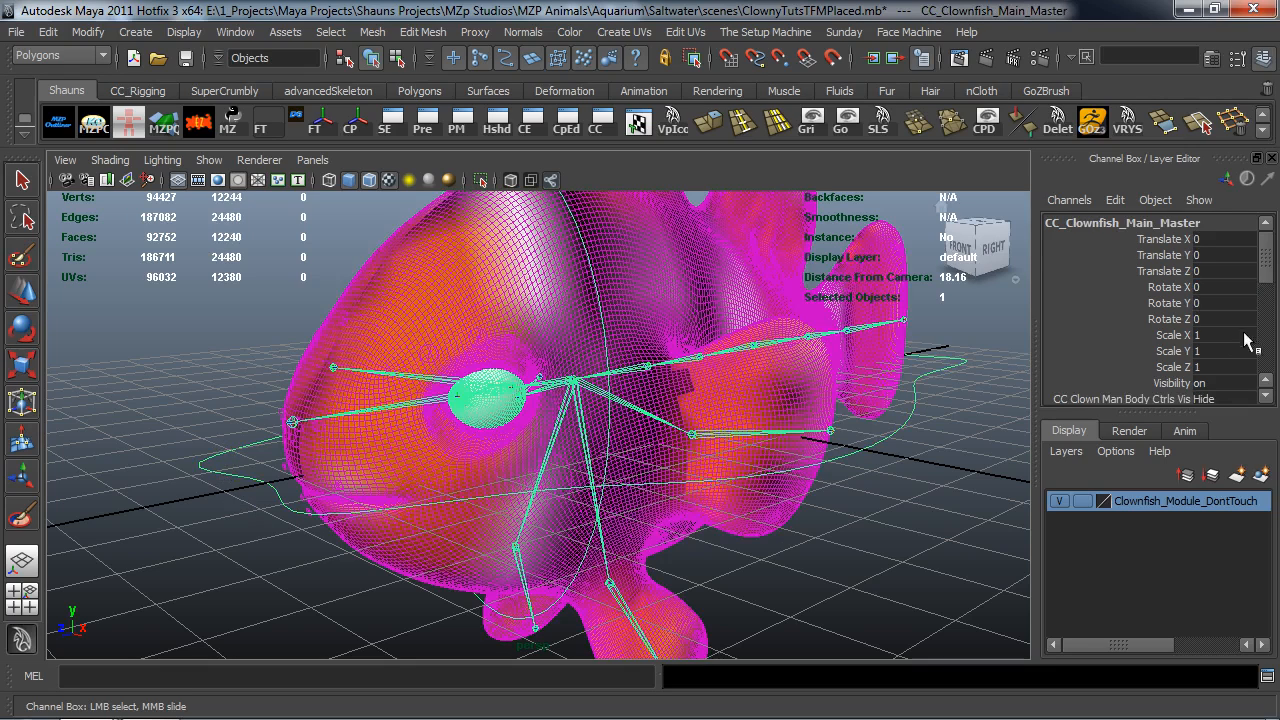
scroll(1236, 347, "down", 4)
left_click(1218, 363)
left_click(1228, 401)
left_click(860, 520)
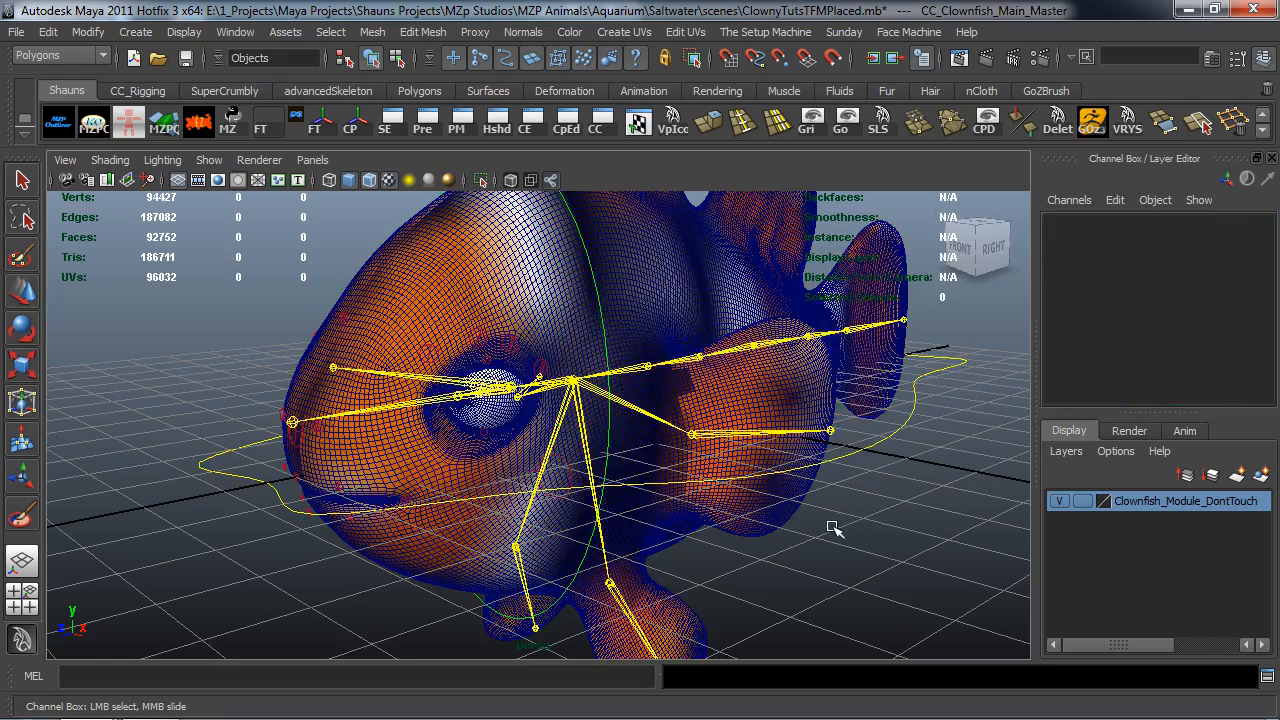
Set Clownfish Face Control Vis to Hidden on the CC_Clownfish_Main_Master control and deselect it
left_click_drag(200, 464, 224, 497)
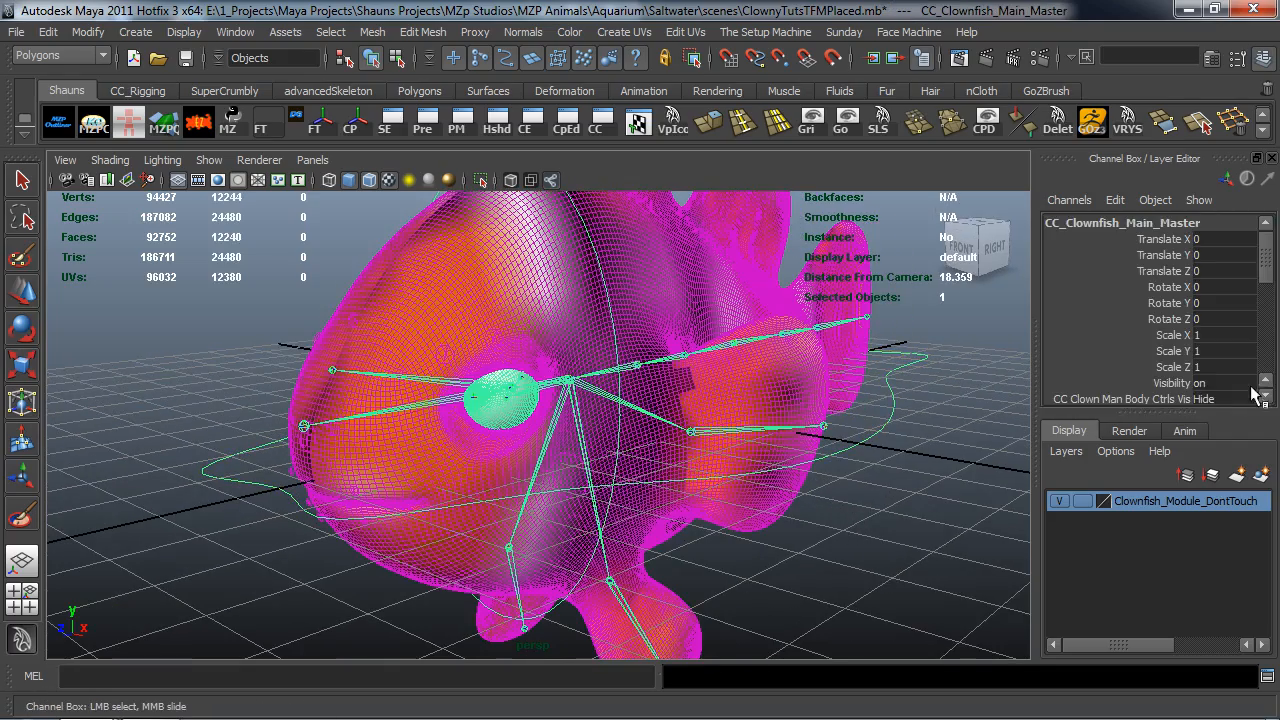
scroll(1230, 372, "down", 4)
left_click(1220, 320)
left_click(1222, 352)
left_click(700, 495)
middle_click_drag(700, 495, 654, 494, "alt")
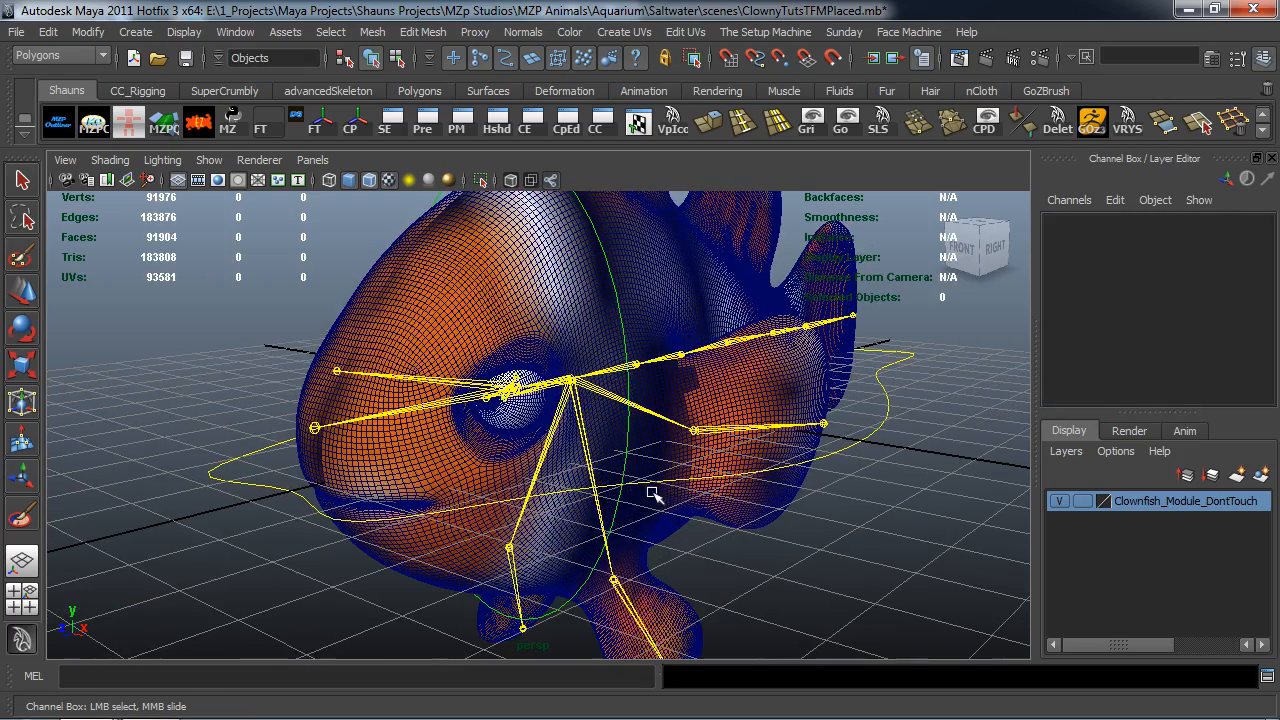
Begin a new keyable enum attribute on the CC_Clownfish_Main_Master control with the long name Clownfish_SmoothLevels
left_click_drag(373, 425, 387, 429, "alt")
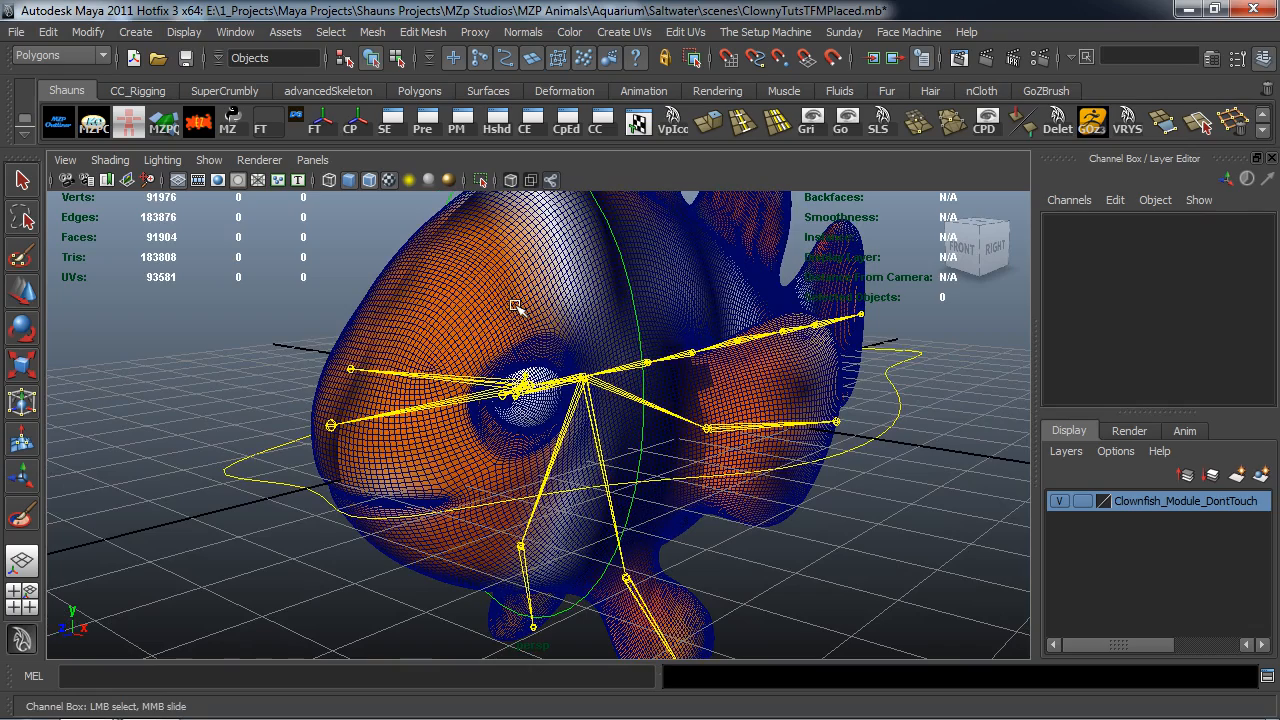
left_click_drag(531, 294, 537, 298, "alt")
left_click_drag(260, 478, 270, 506)
scroll(1207, 318, "down", 4)
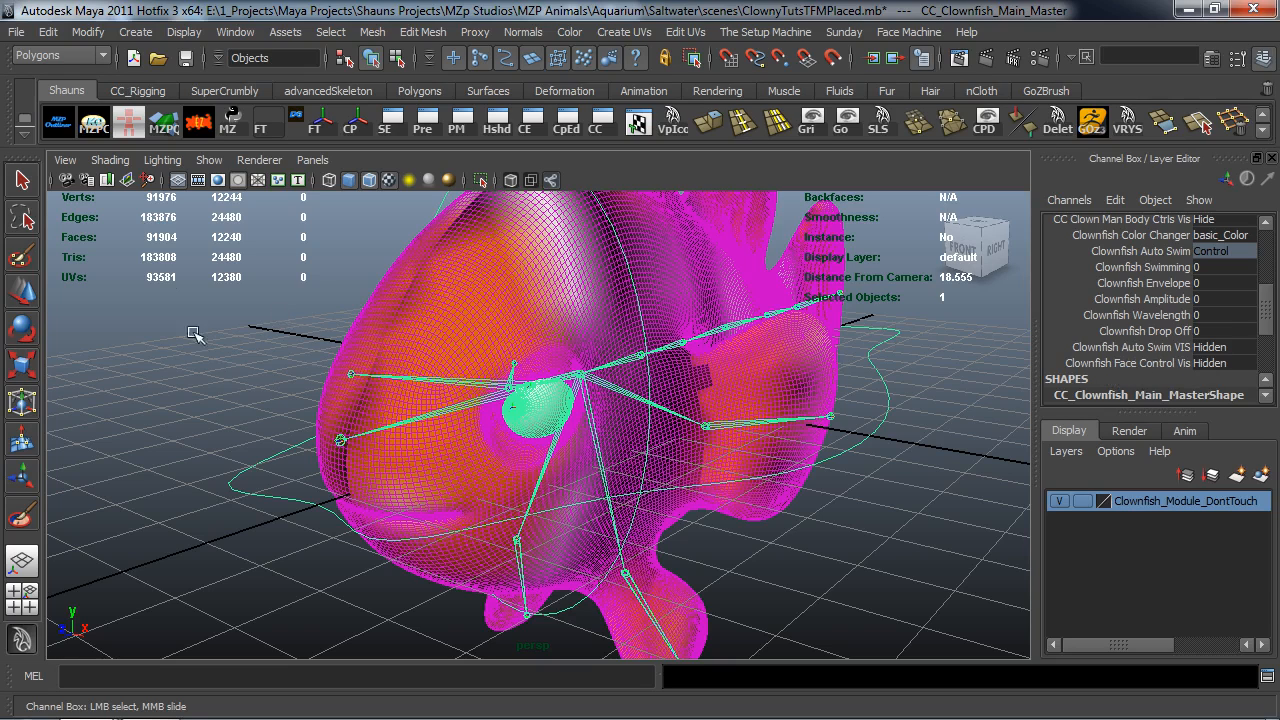
left_click(88, 33)
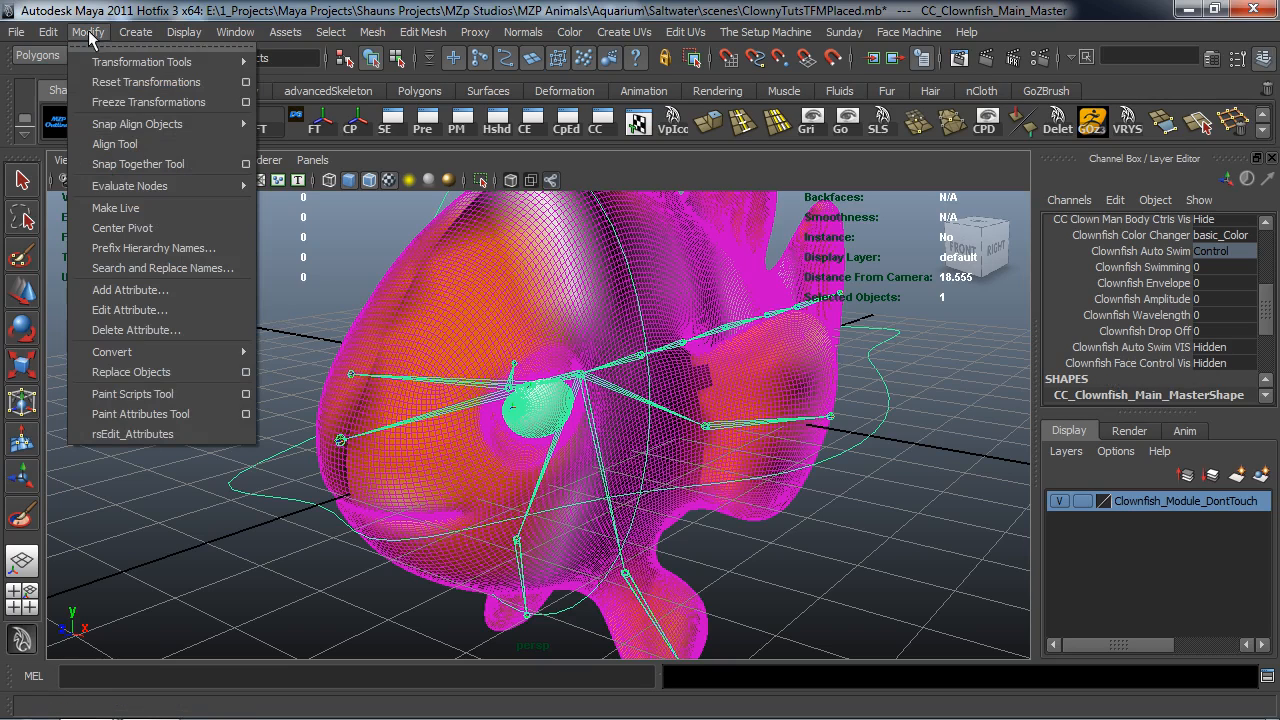
left_click(132, 290)
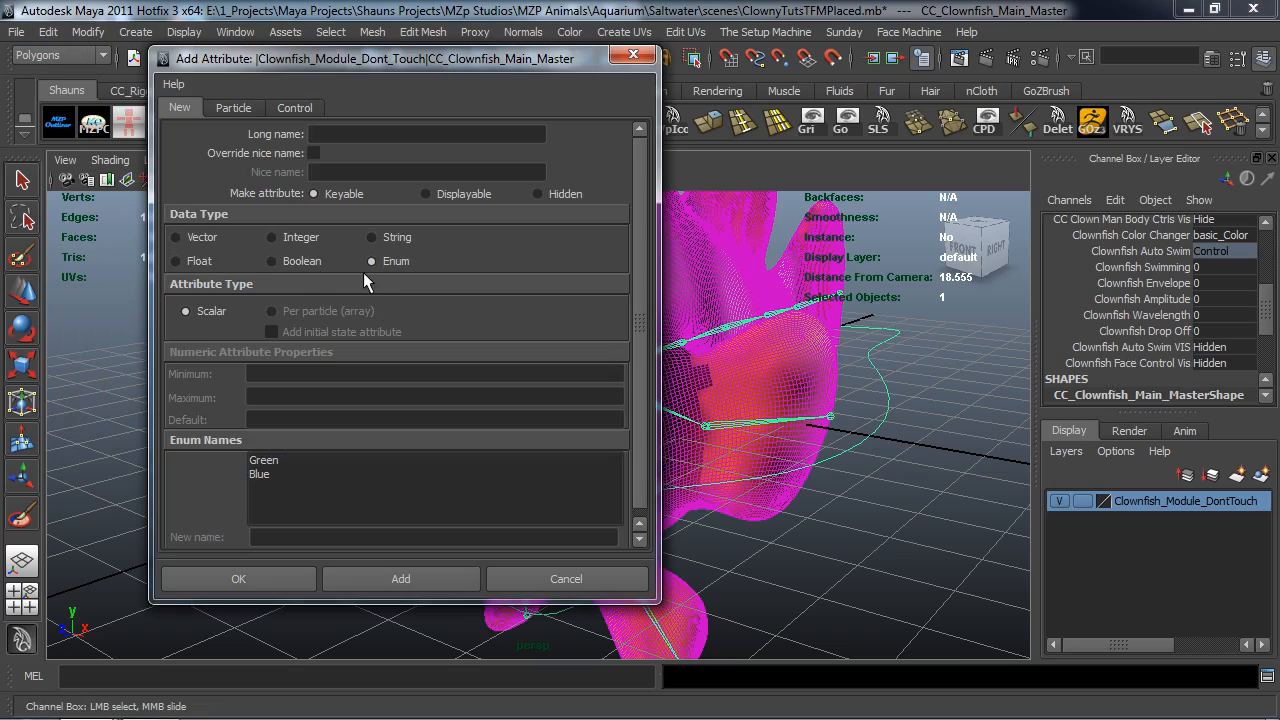
left_click(338, 133)
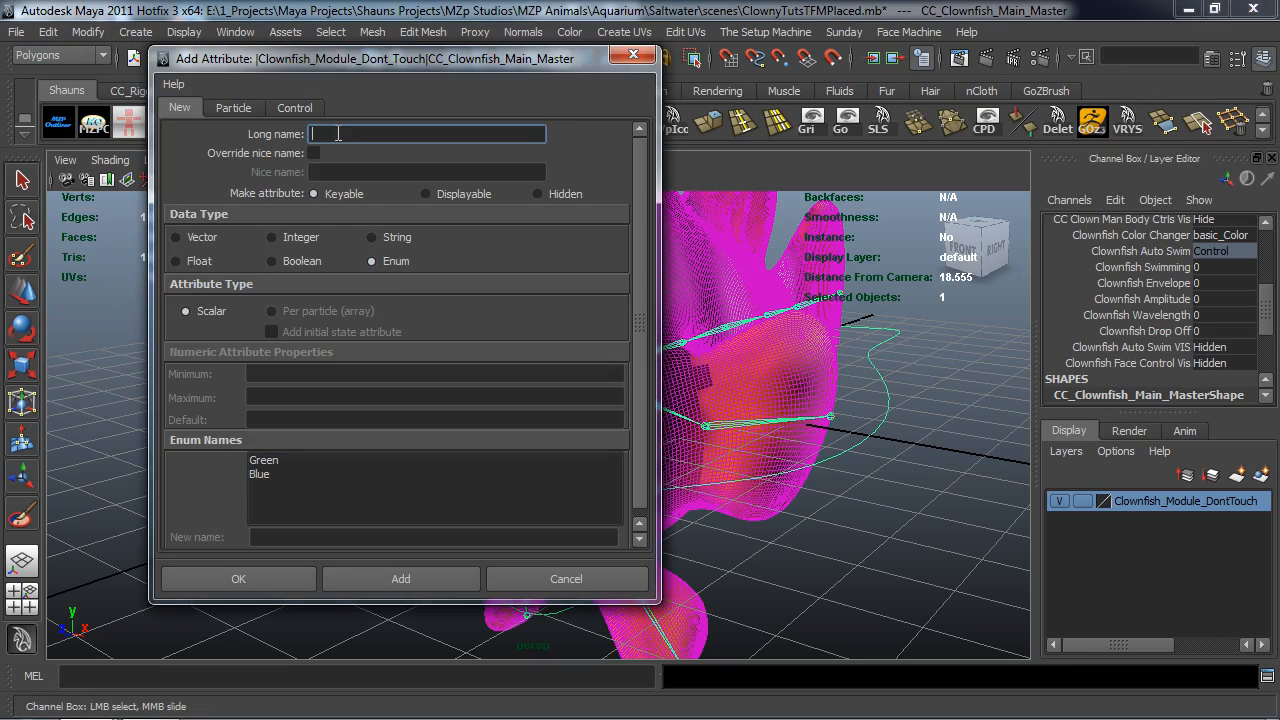
type("Clownfish_SmoothLevels")
Name the enum values Animation, Rendering and CloseUP, add the Clownfish_SmoothLevels attribute to CC_Clownfish_Main_Master and close the attribute dialog
left_click(264, 460)
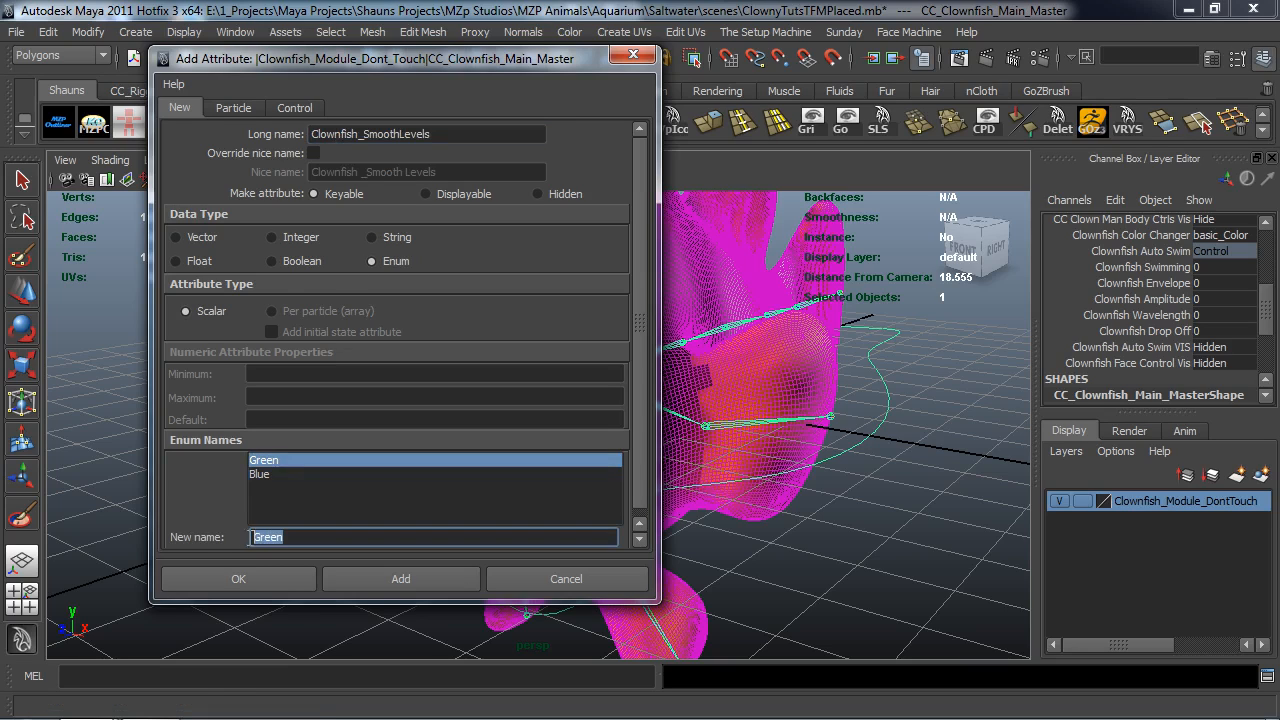
type("Aniati")
key("BackSpace")
key("BackSpace")
key("BackSpace")
type("mation")
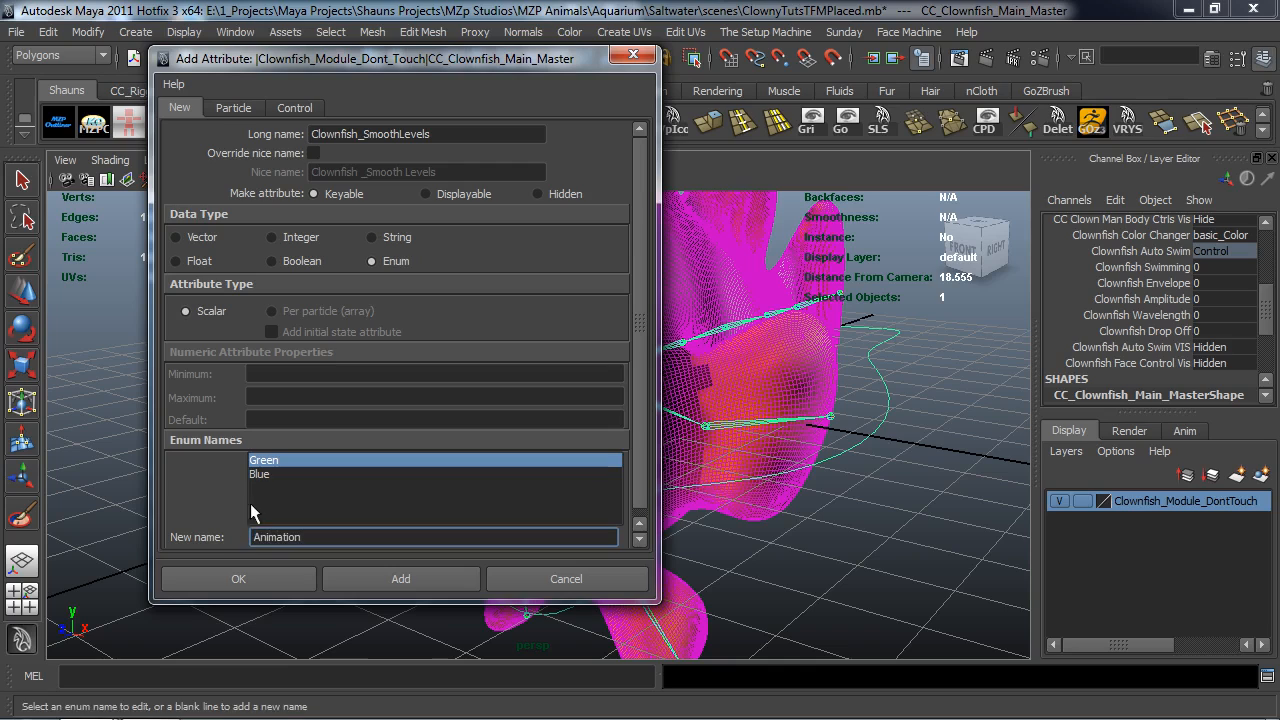
left_click(252, 476)
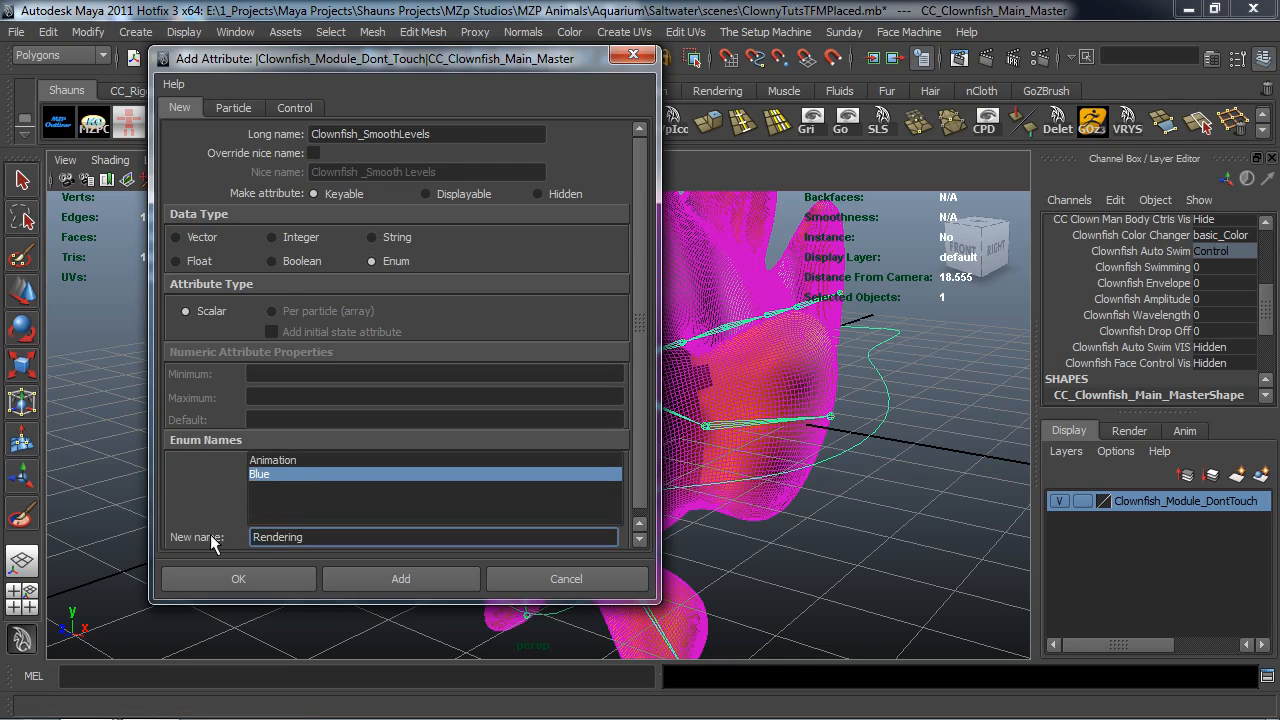
key("Return")
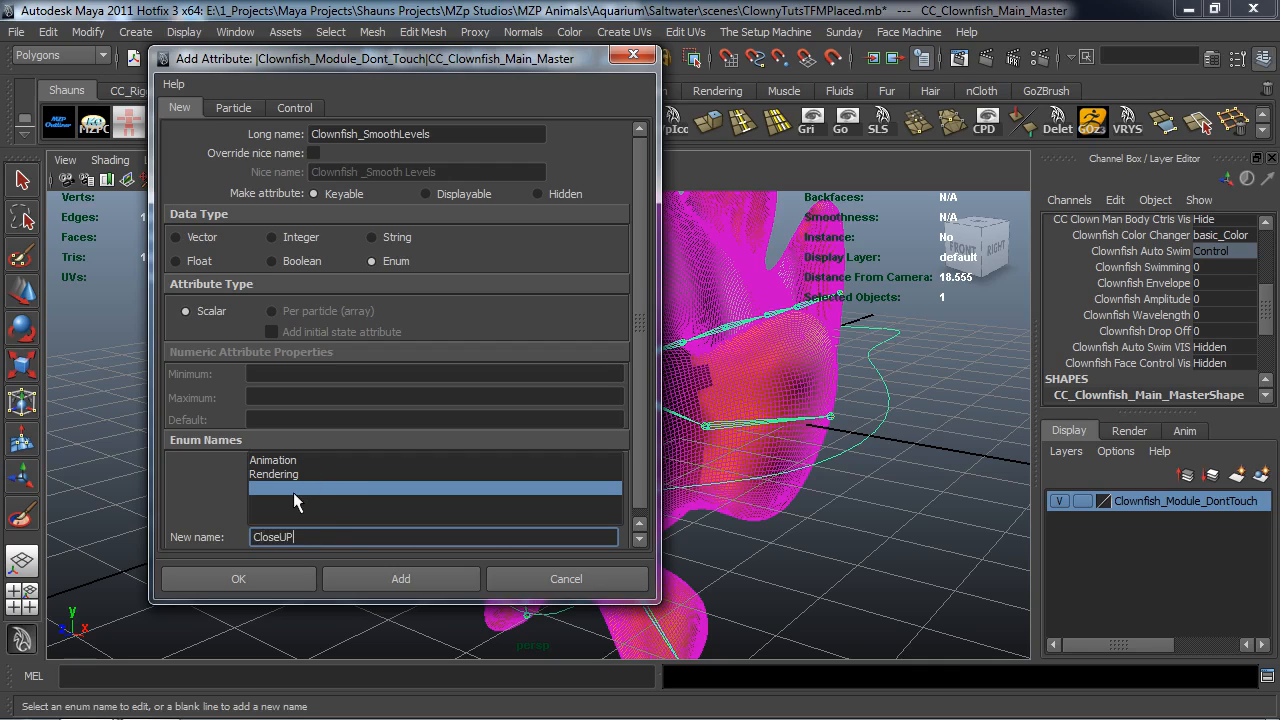
left_click(379, 578)
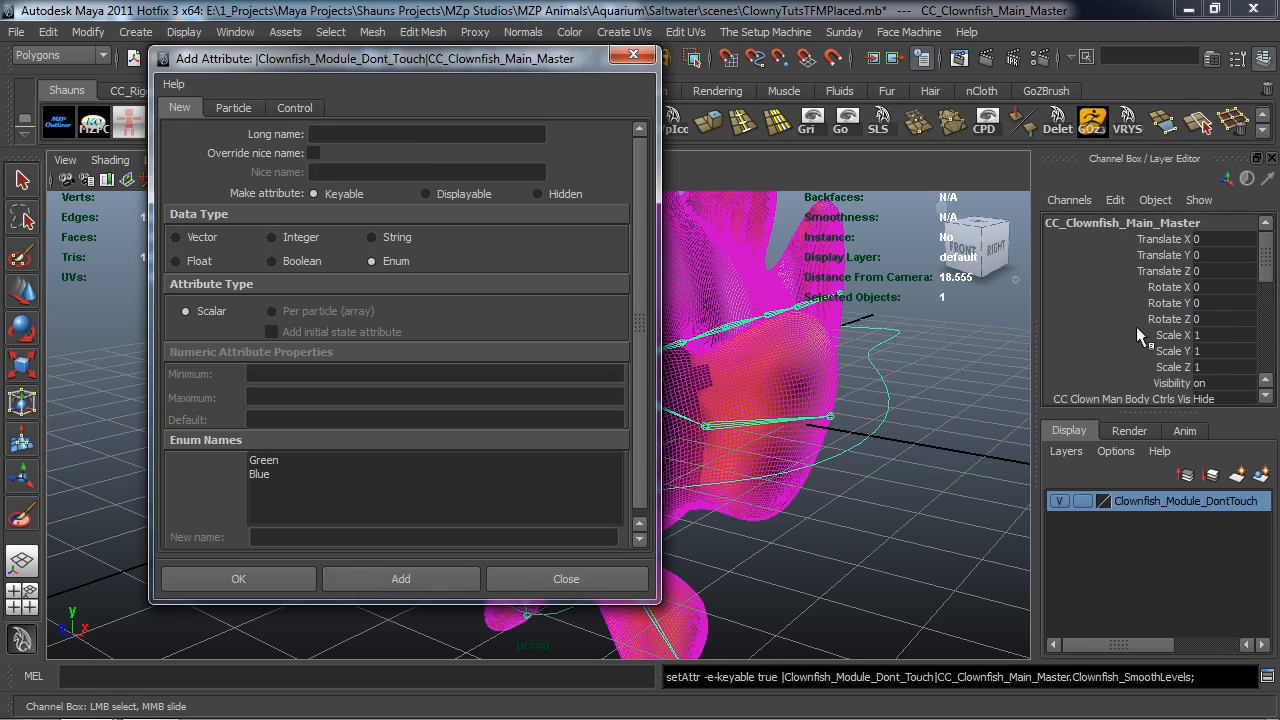
scroll(1117, 335, "down", 4)
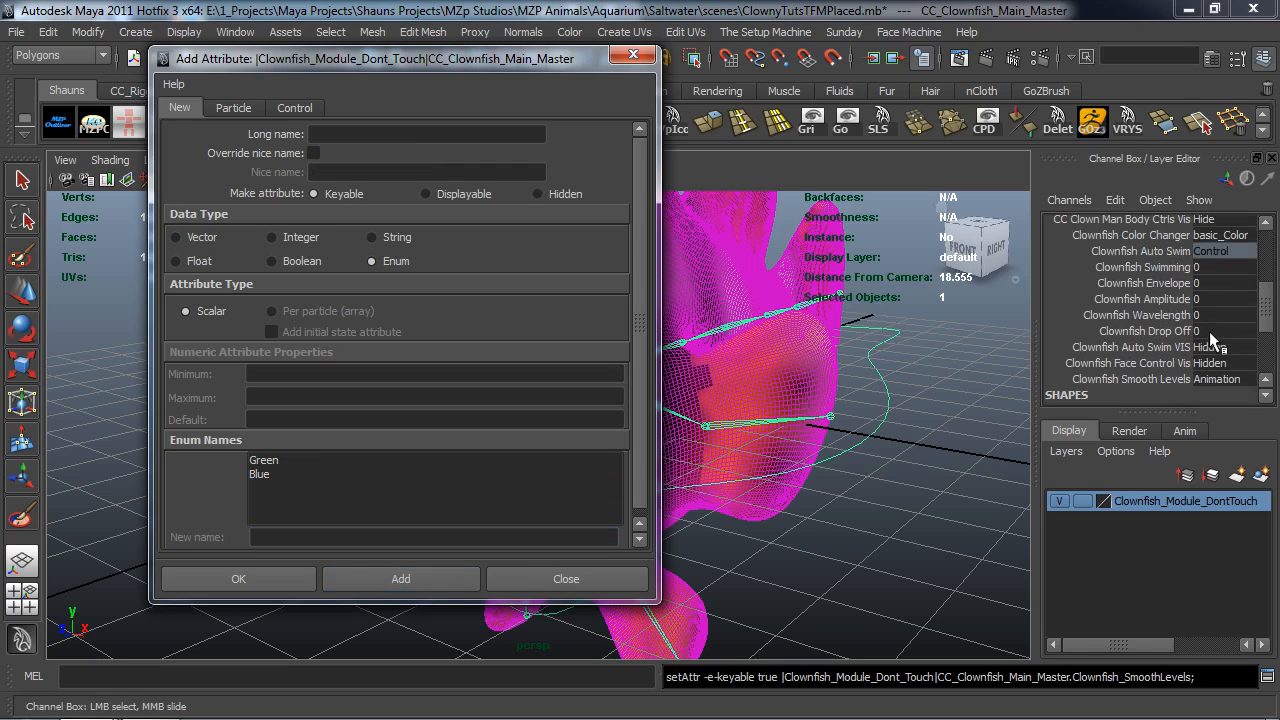
left_click(631, 57)
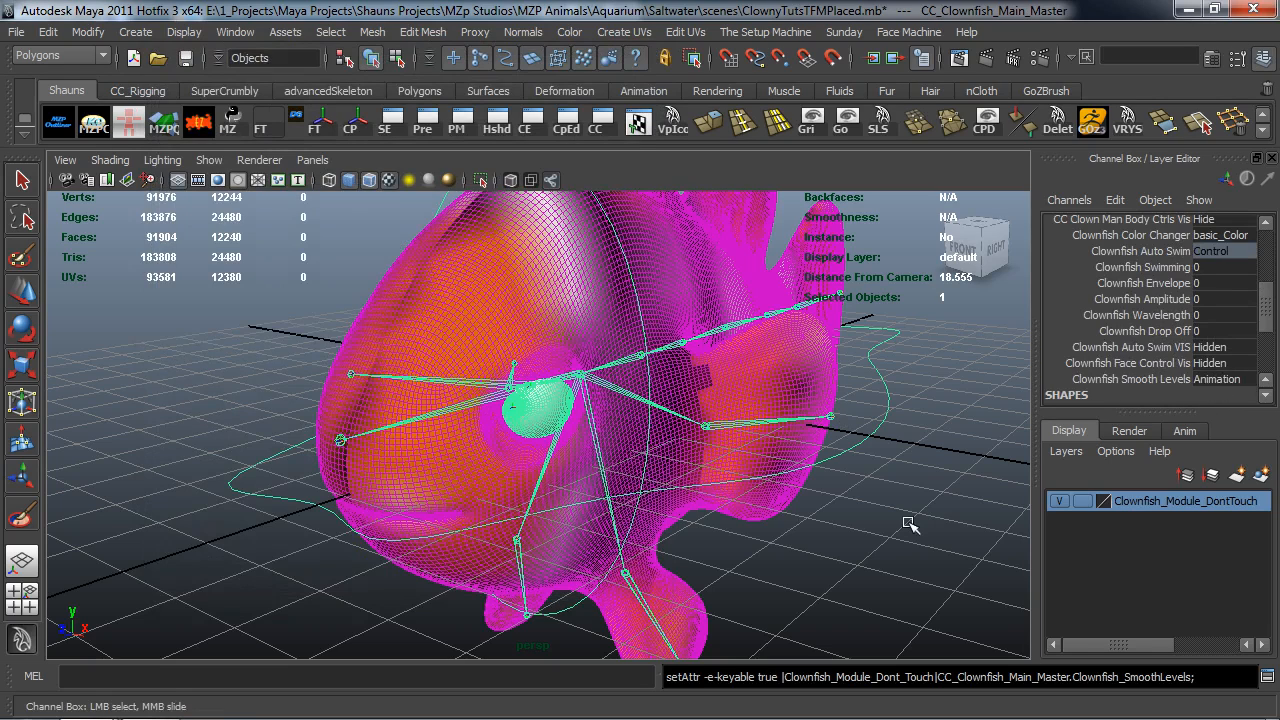
Open the Connection Editor with CC_Clownfish_Main_Master loaded as the output node and move it clear of the Channel Box
left_click(237, 33)
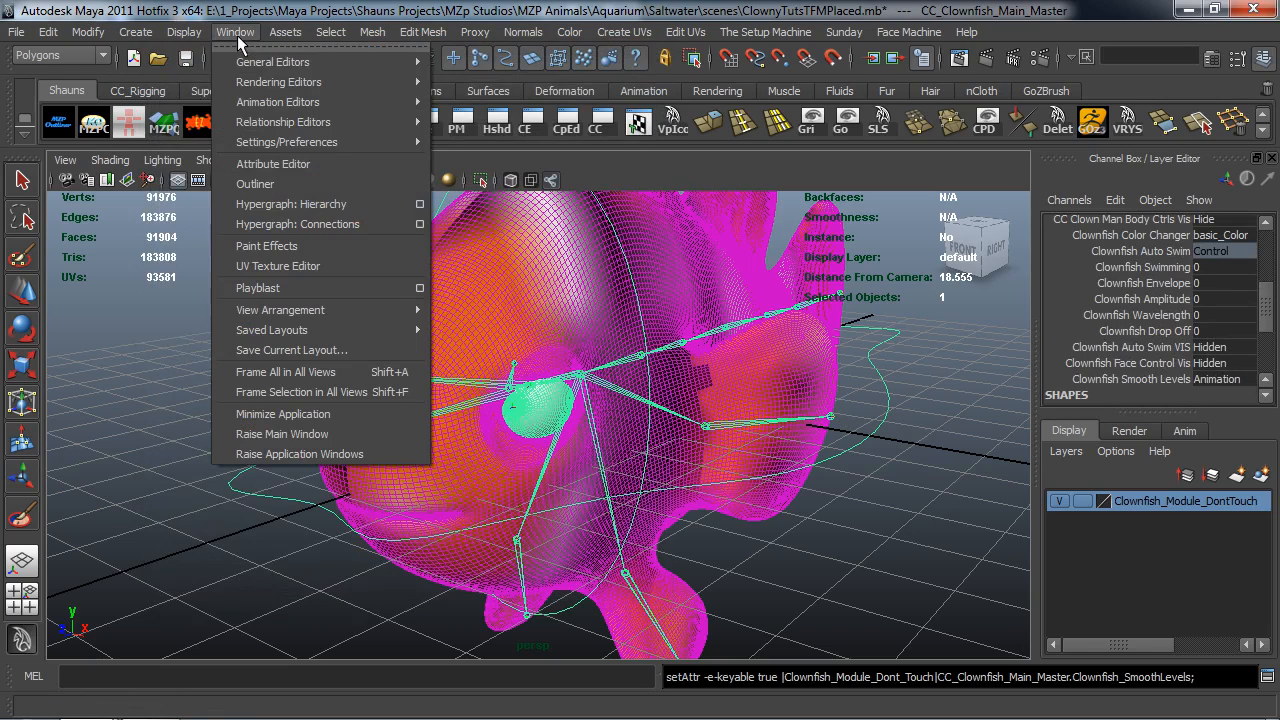
mouse_move(248, 66)
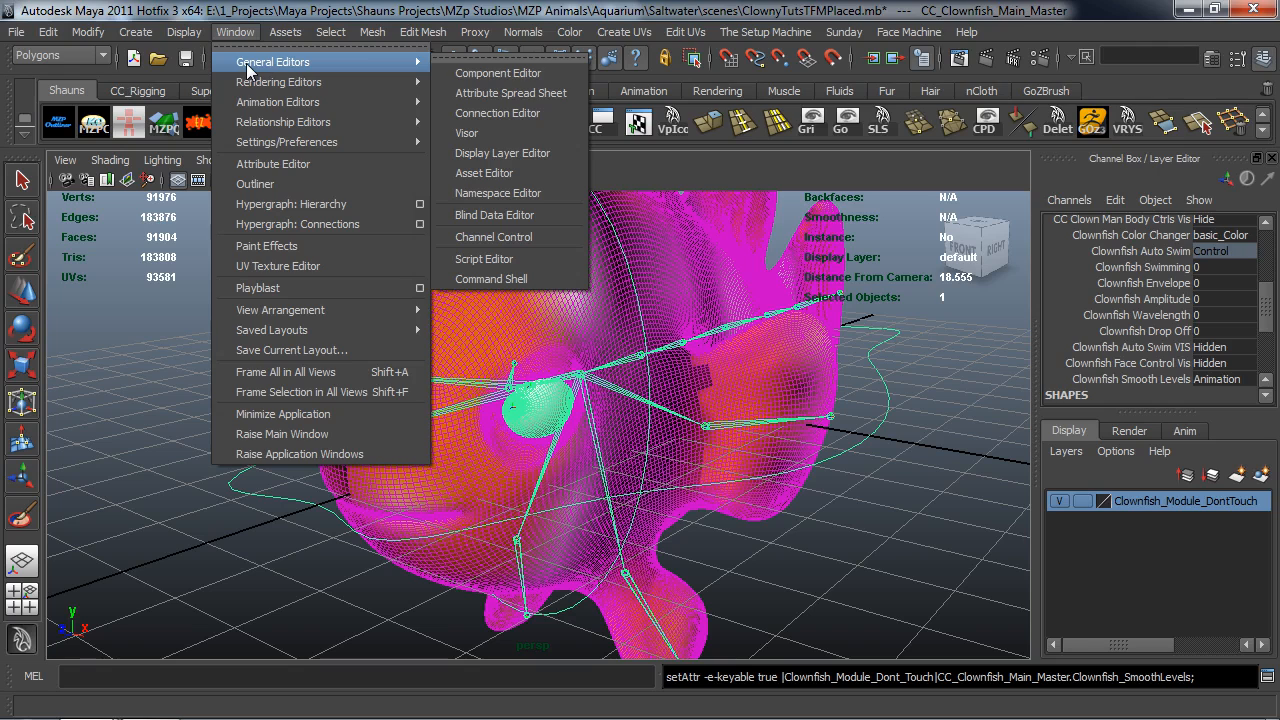
left_click(501, 112)
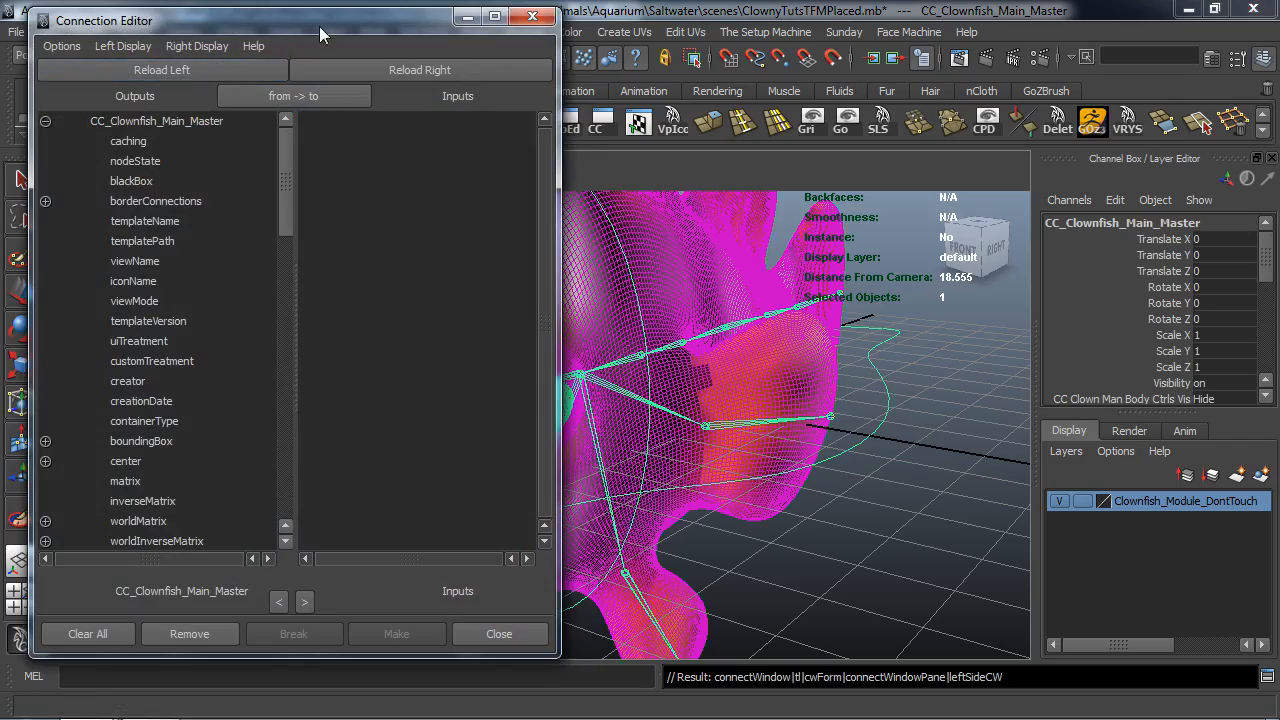
left_click_drag(325, 31, 193, 38)
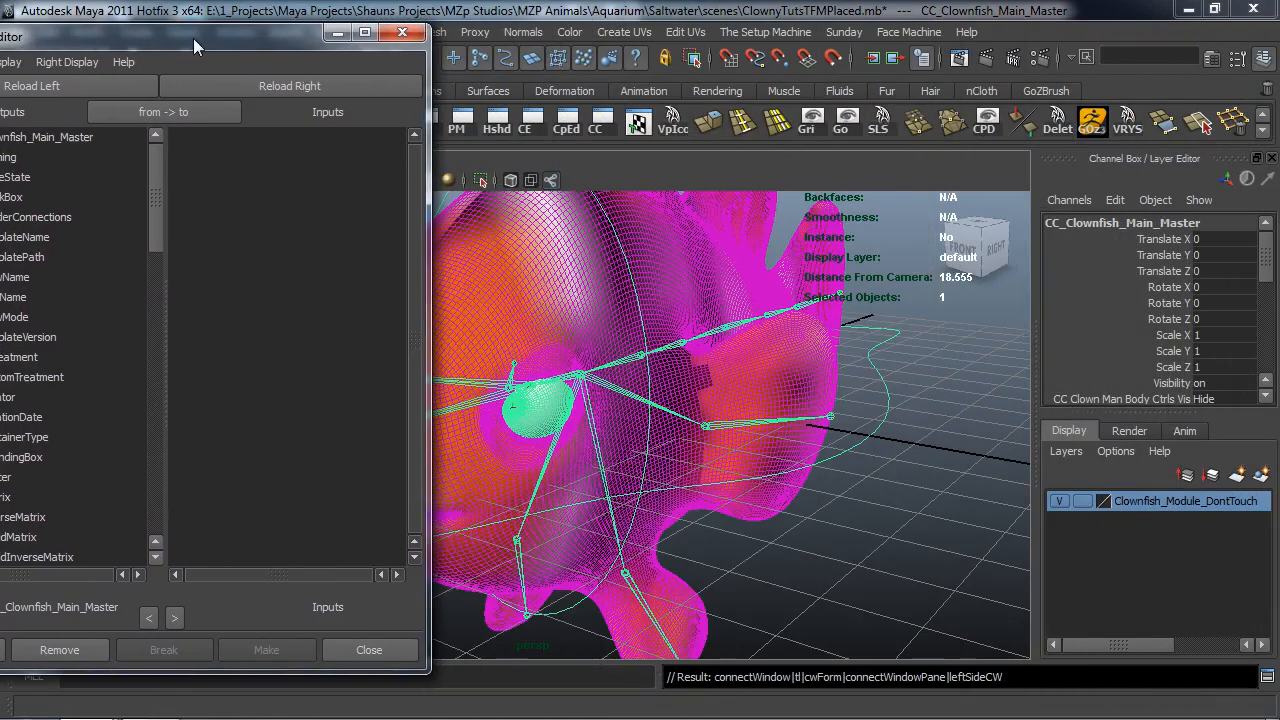
Select all smoothing nodes by the name pattern polySmoothFace* and load them as the inputs in the Connection Editor
left_click(960, 328)
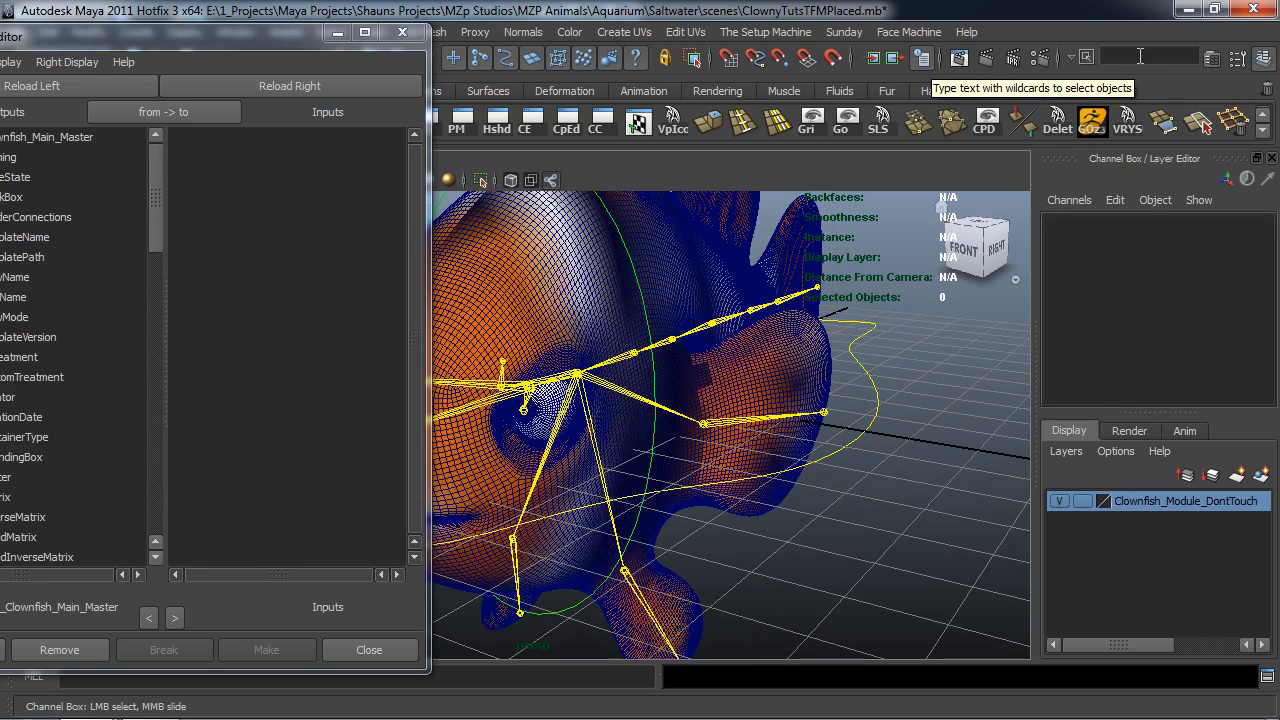
left_click(1140, 56)
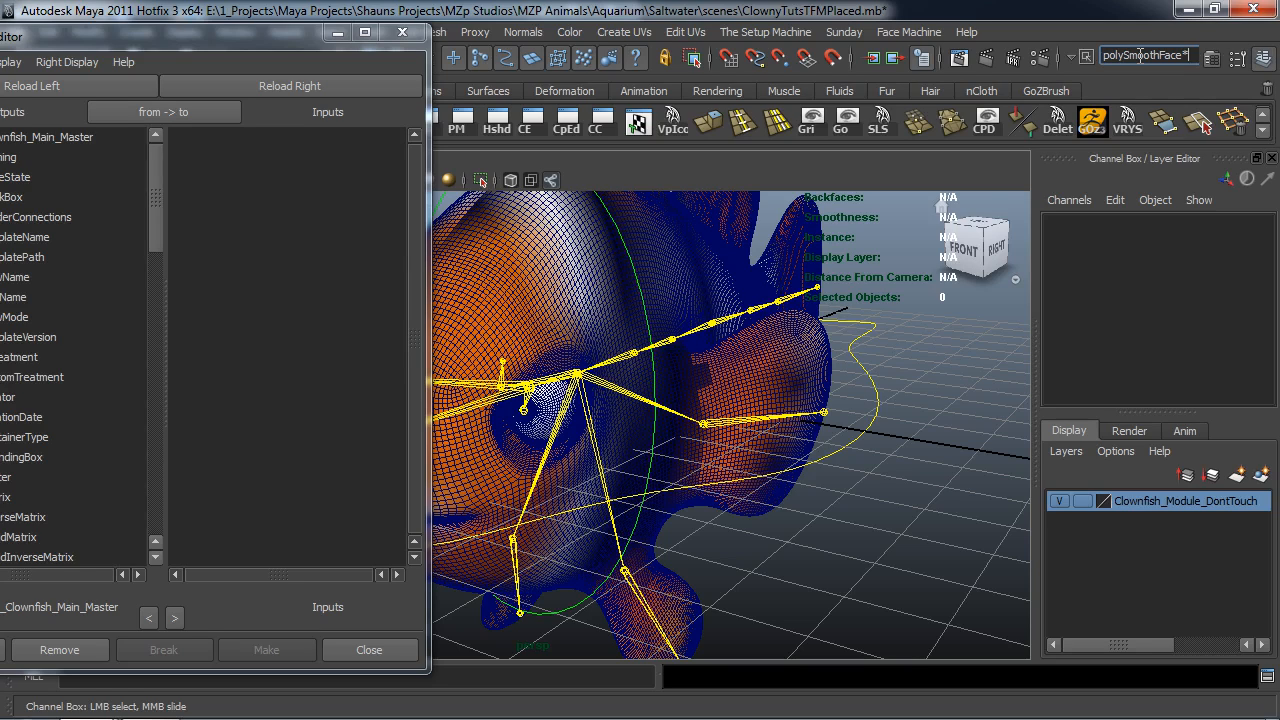
key("Return")
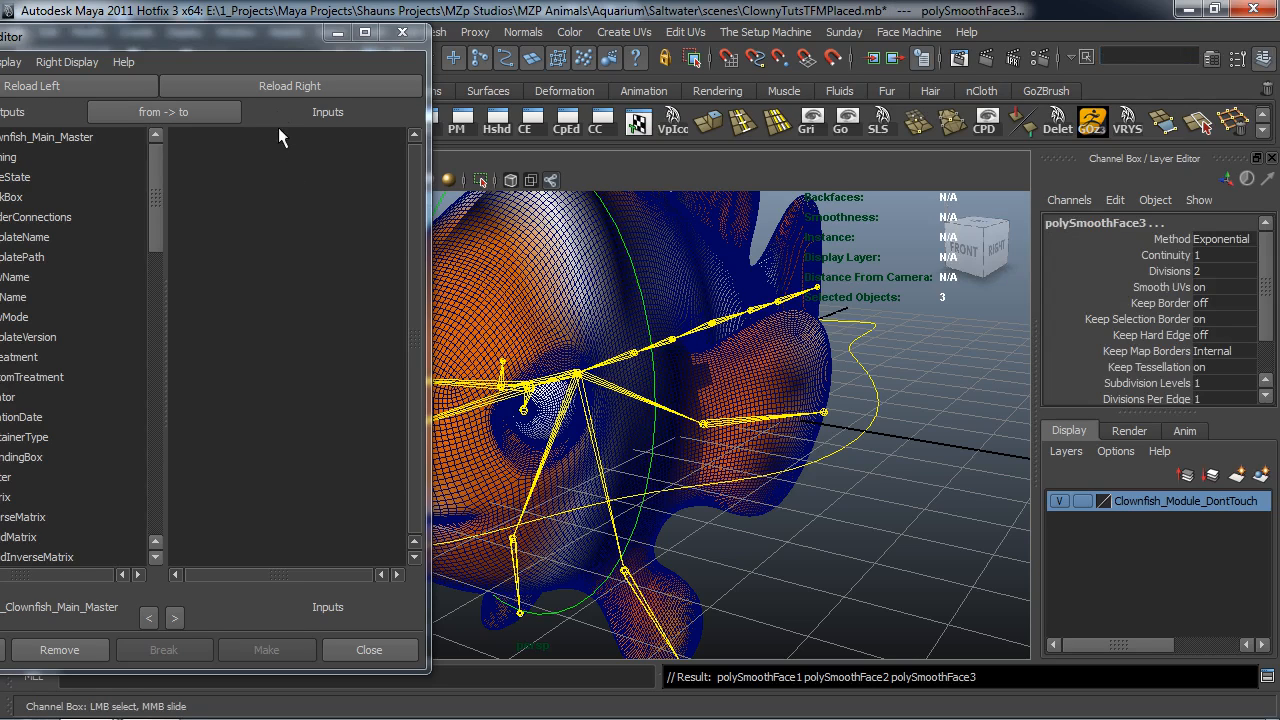
left_click(282, 85)
left_click_drag(274, 37, 391, 40)
Connect Clownfish_SmoothLevels to the divisions of polySmoothFace1, polySmoothFace2 and polySmoothFace3, and close the Connection Editor
scroll(149, 460, "down", 10)
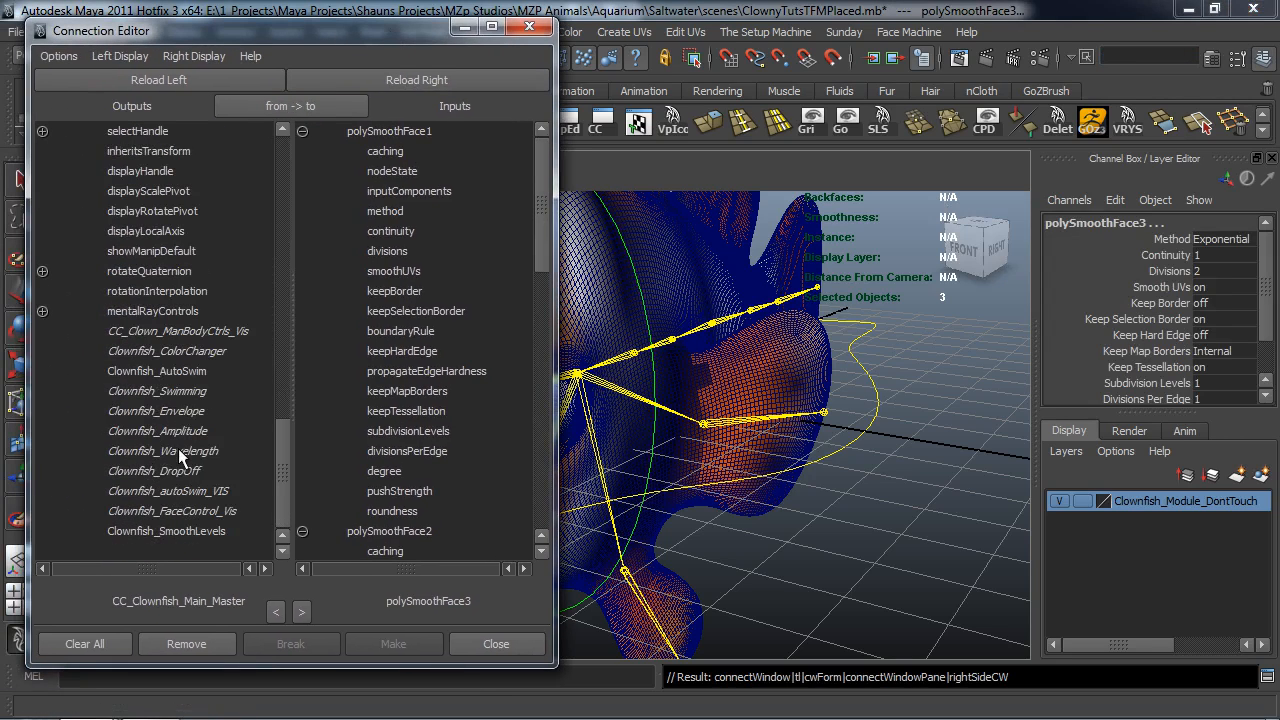
left_click(183, 530)
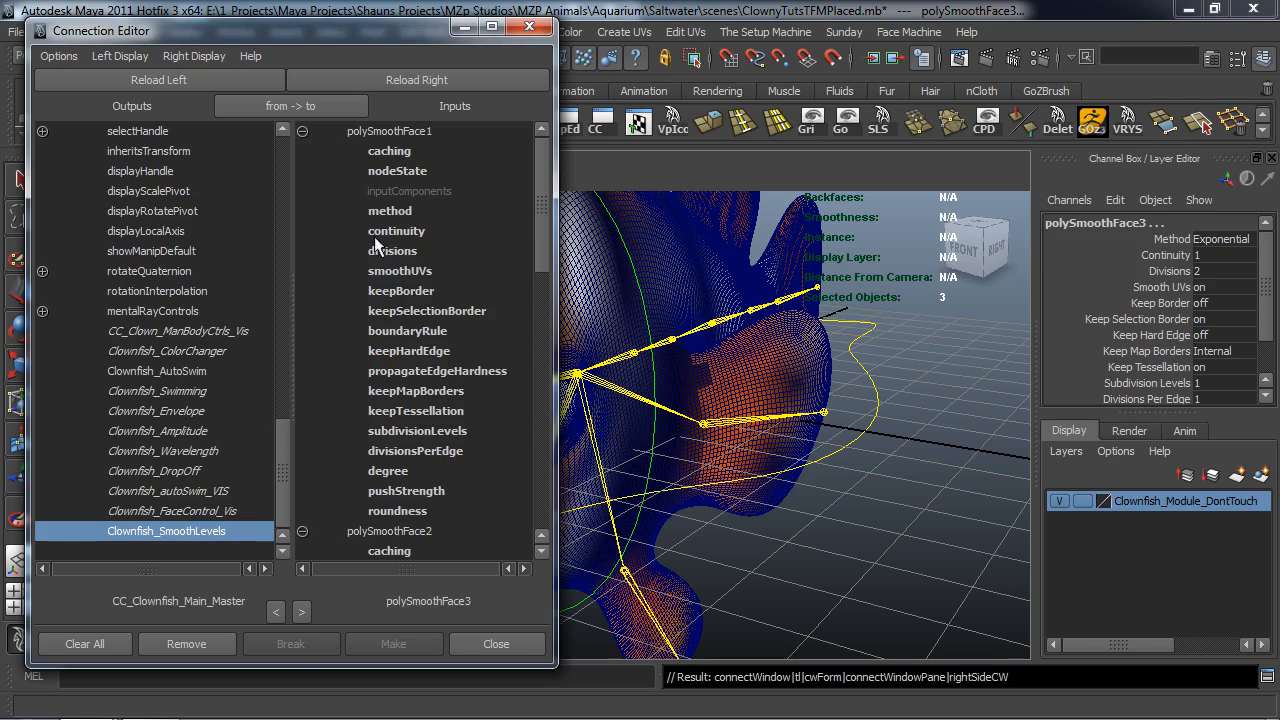
left_click_drag(545, 237, 509, 533)
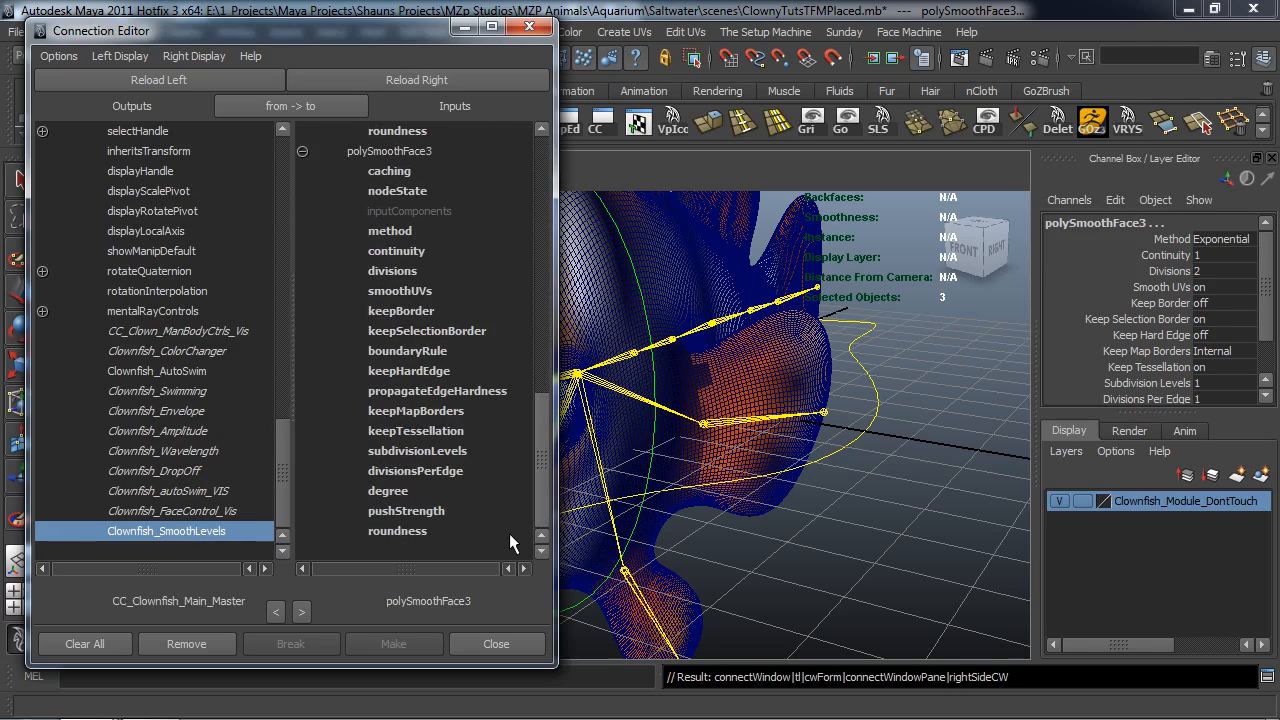
left_click_drag(536, 487, 516, 160)
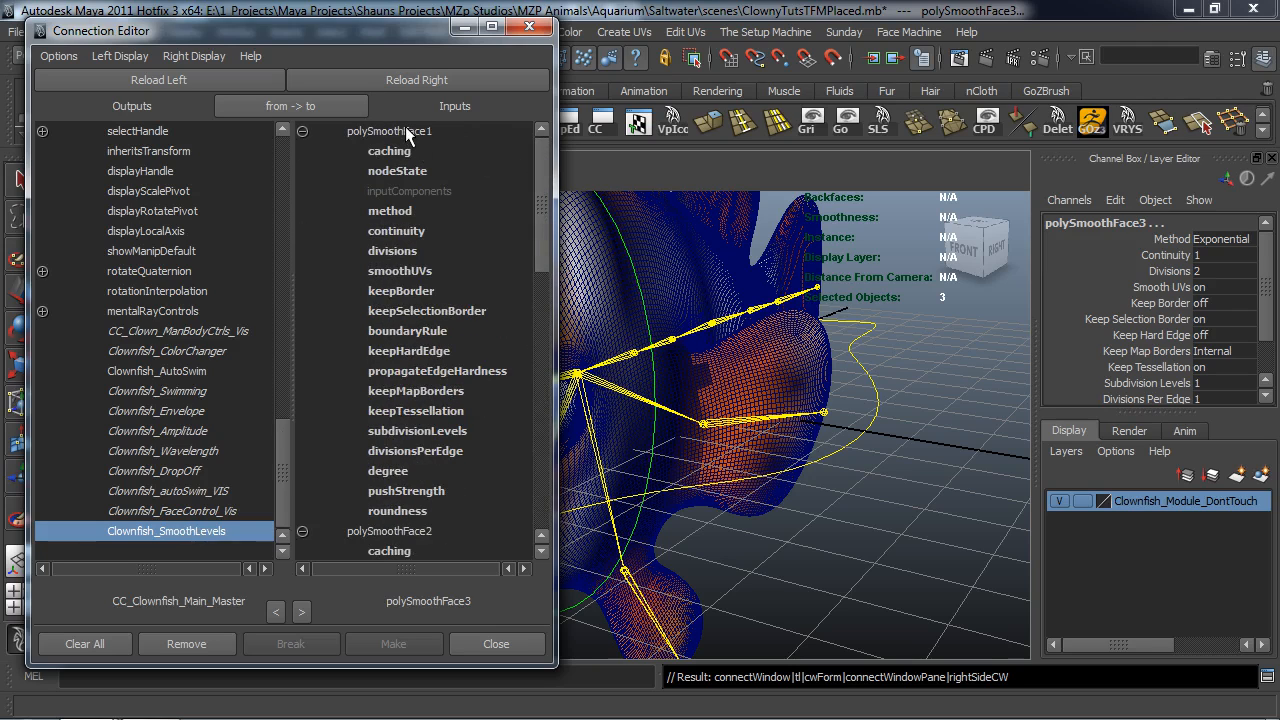
left_click(401, 251)
left_click_drag(542, 254, 536, 443)
left_click(396, 311)
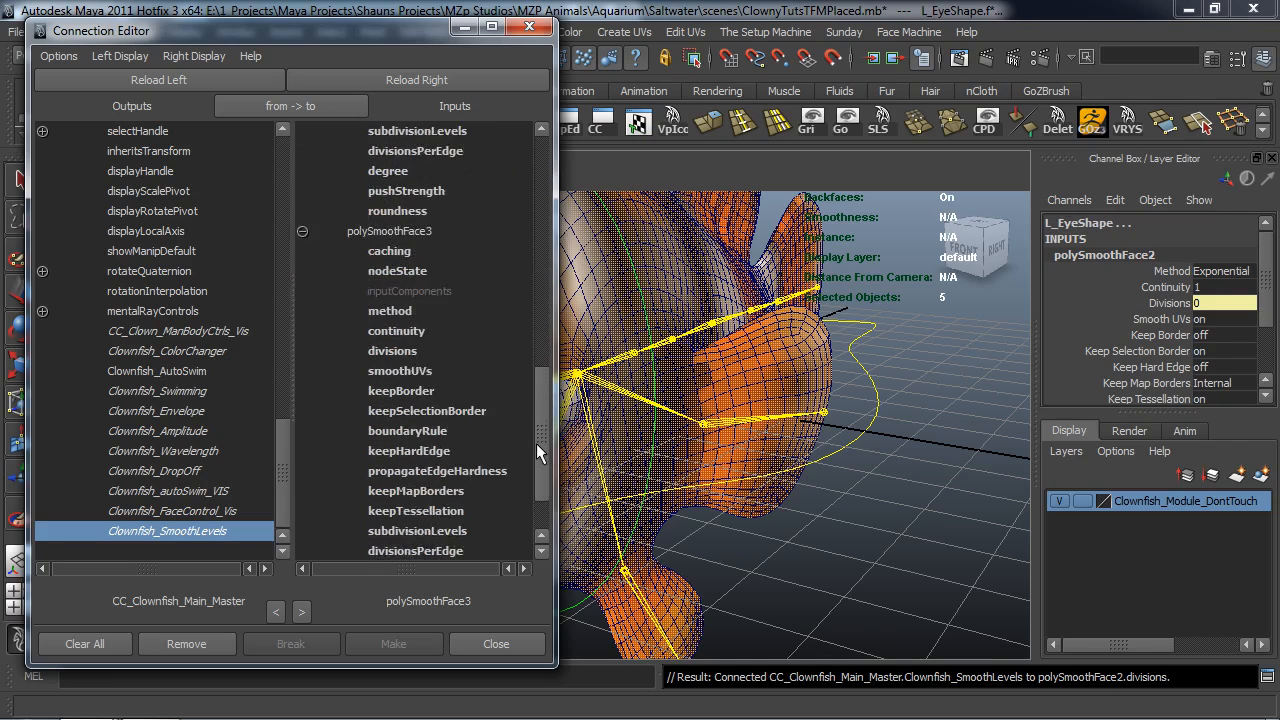
scroll(483, 401, "down", 1)
left_click(395, 308)
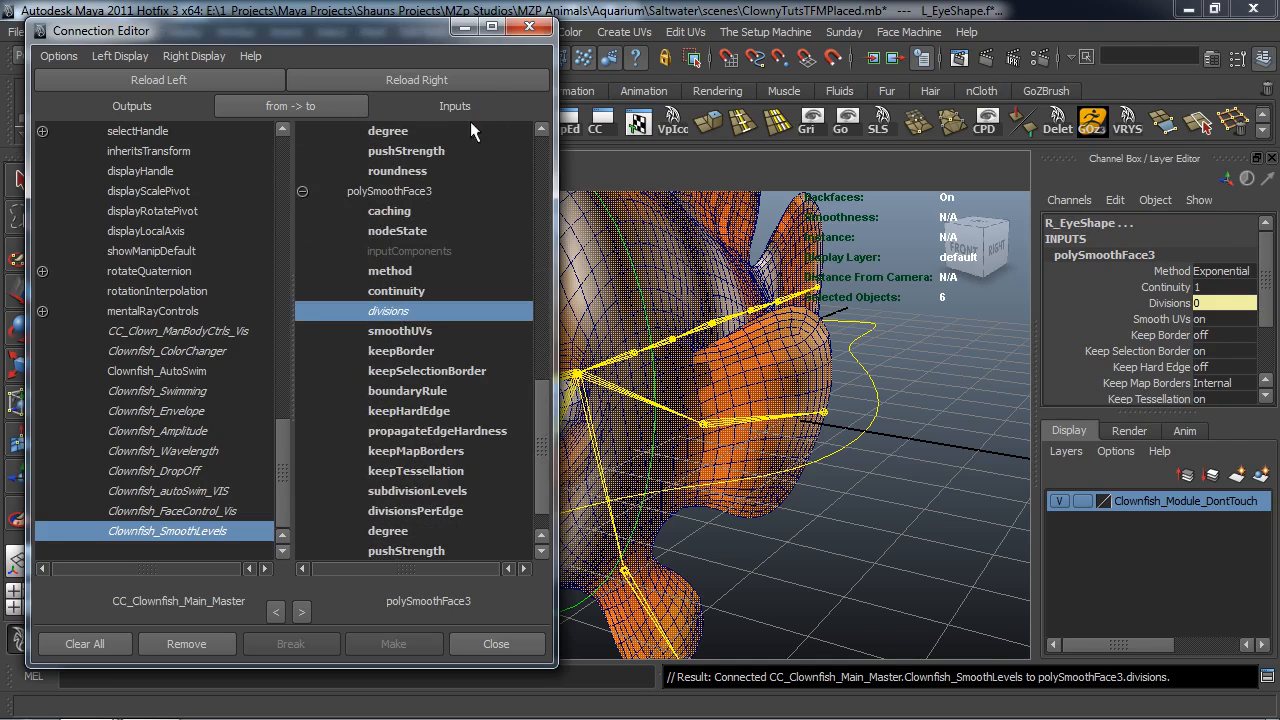
left_click(525, 31)
Test Clownfish Smooth Levels on the CC_Clownfish_Main_Master control by switching it to Rendering, CloseUP and back to Animation, and deselect it
left_click_drag(446, 391, 436, 390, "alt")
left_click(234, 364)
left_click_drag(234, 366, 482, 370, "alt")
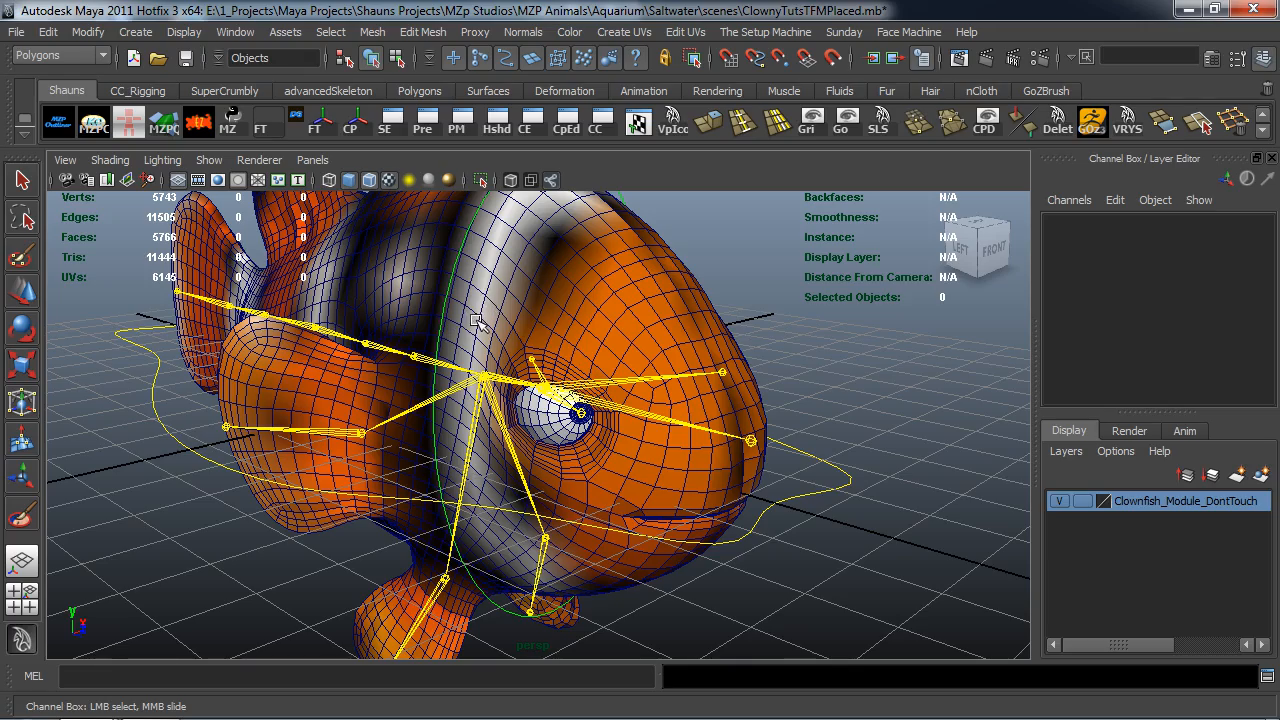
left_click_drag(662, 427, 617, 466, "alt")
left_click(777, 451)
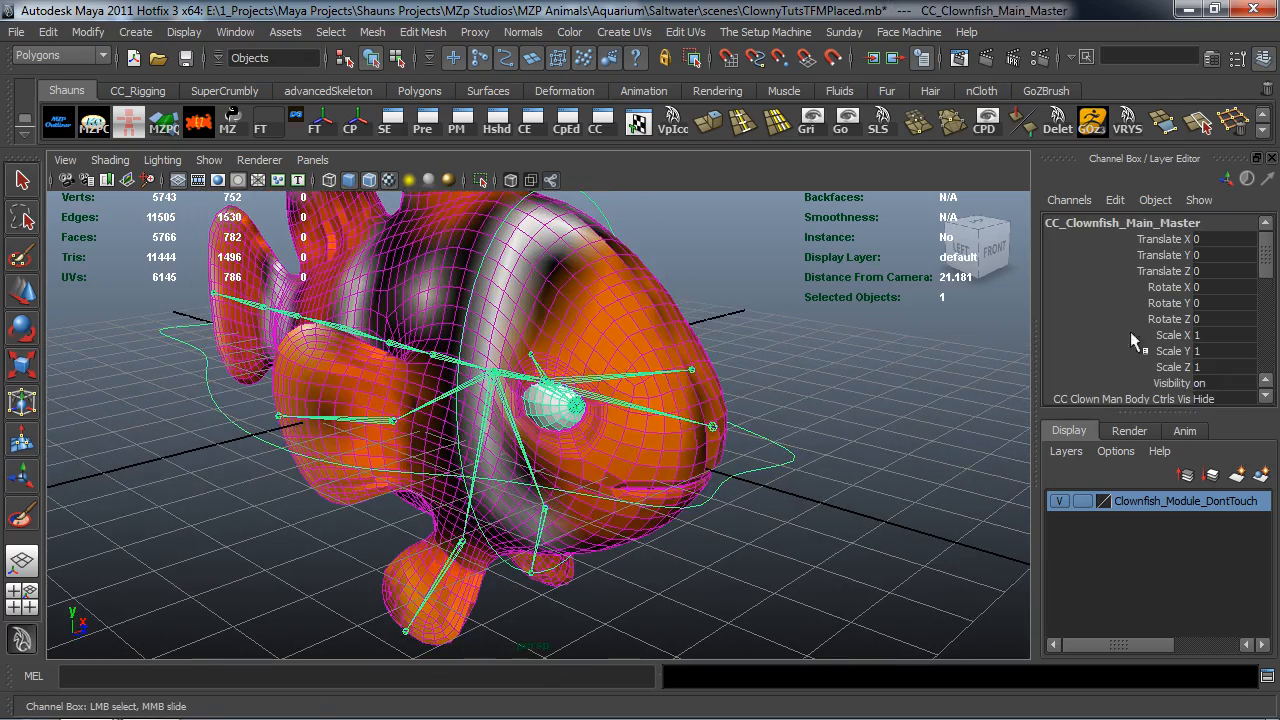
scroll(1235, 326, "down", 2)
scroll(1235, 326, "down", 2)
left_click(1218, 385)
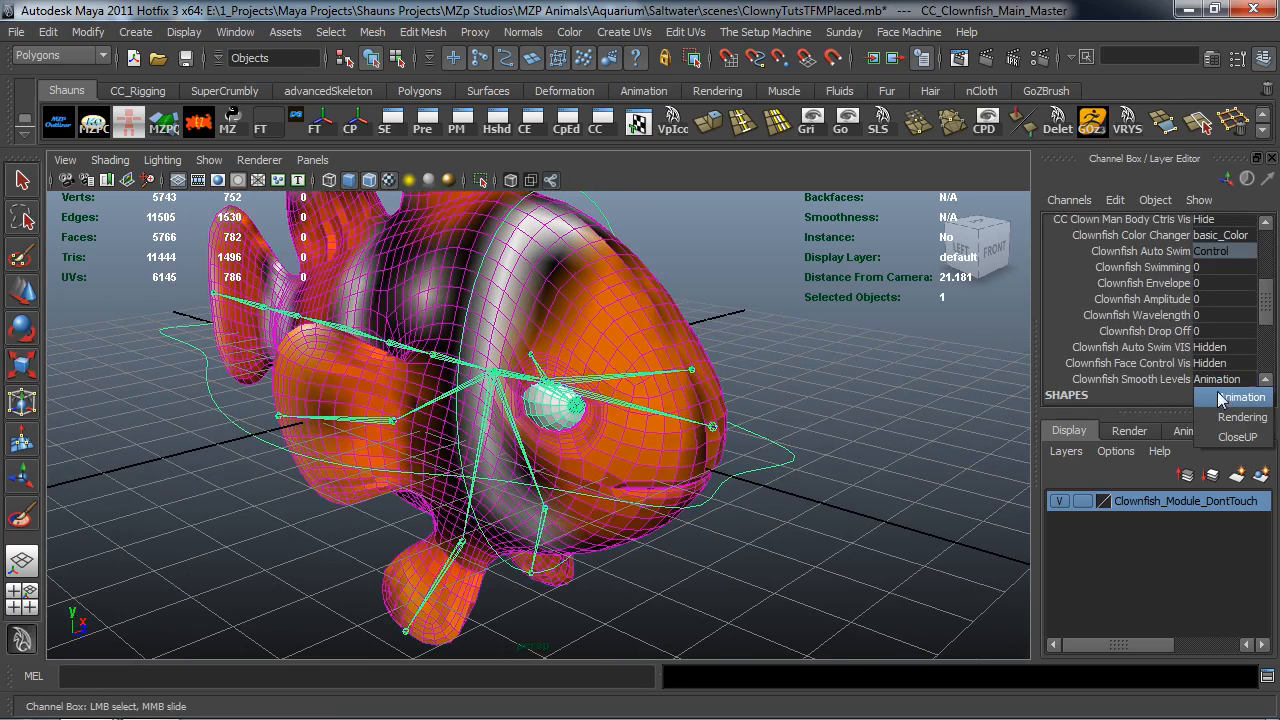
left_click(1220, 410)
left_click(1220, 379)
left_click(1228, 418)
left_click_drag(785, 442, 612, 428, "alt")
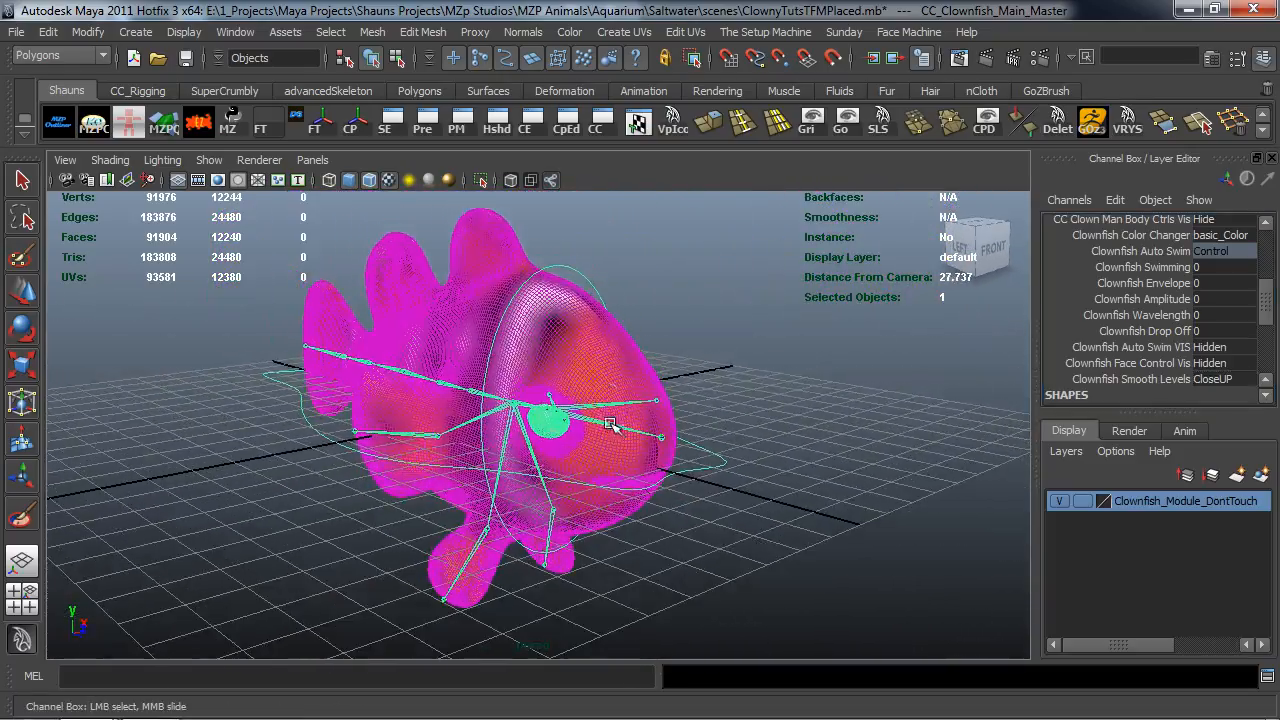
left_click(1228, 382)
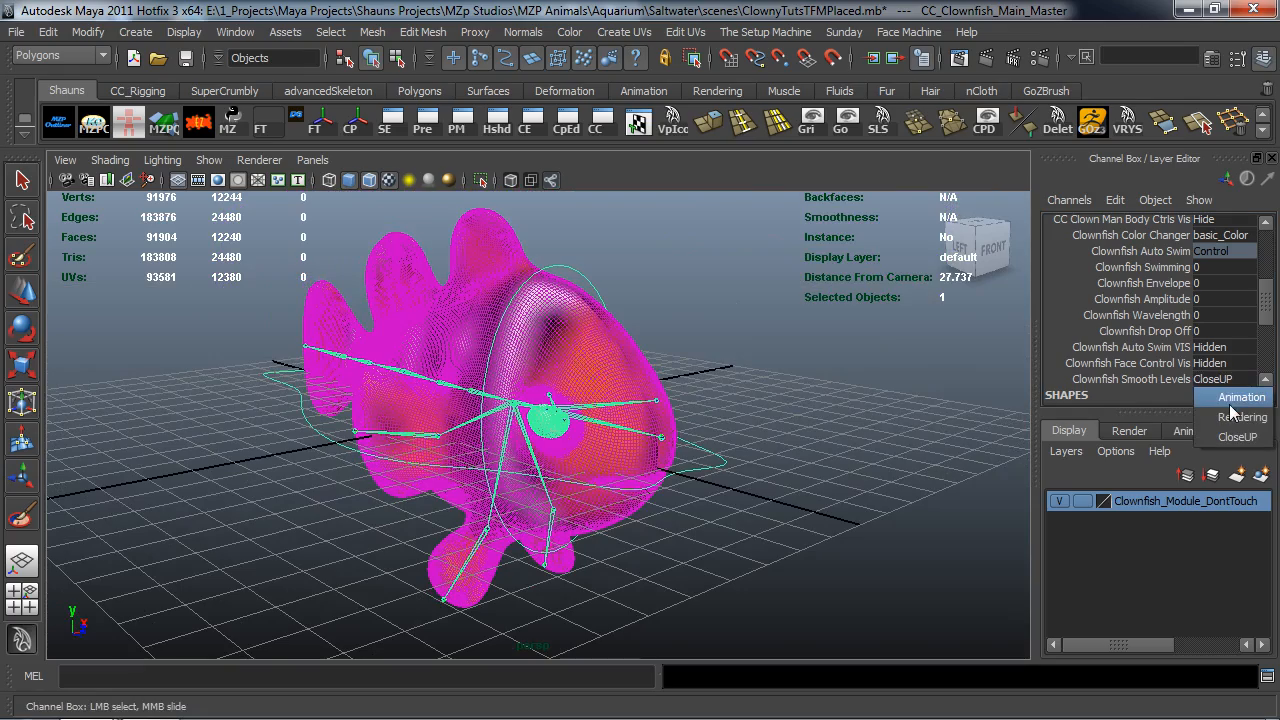
left_click(1230, 414)
left_click(810, 428)
Set the Clownfish_Module_DontTouch layer to reference mode
left_click_drag(826, 463, 648, 461, "alt")
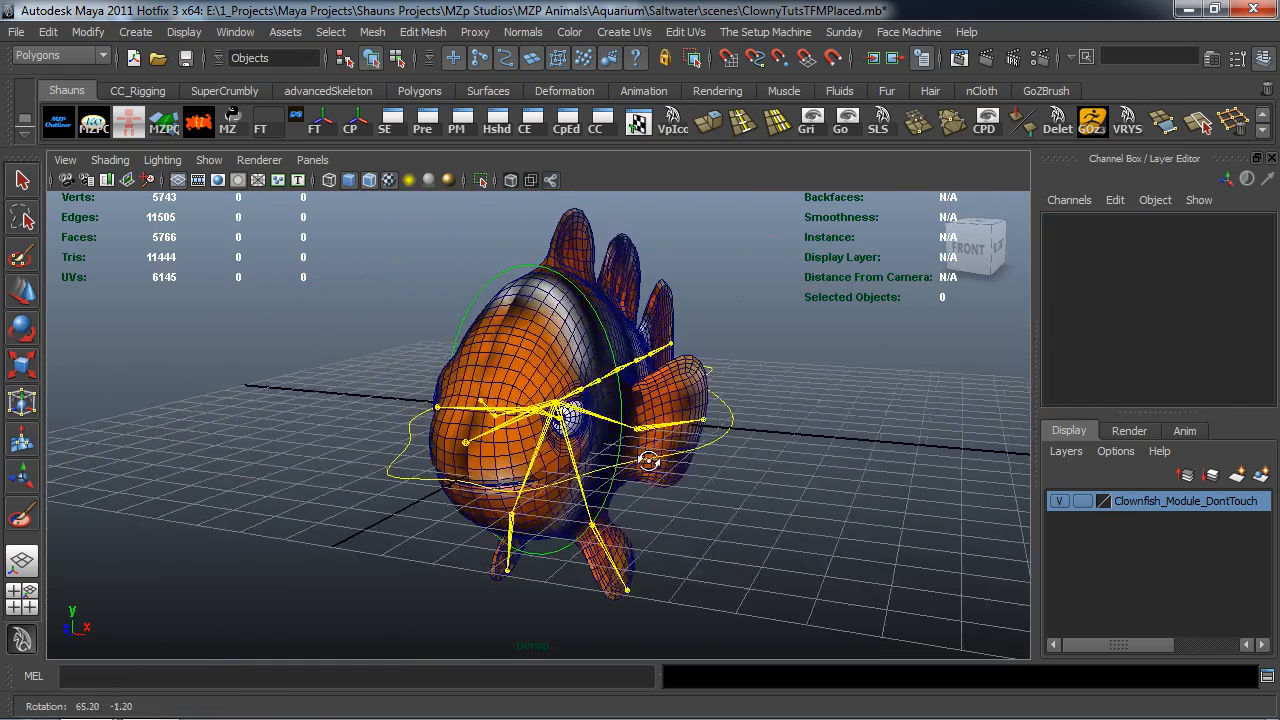
left_click(1083, 501)
left_click(1083, 501)
left_click_drag(928, 508, 840, 498, "alt")
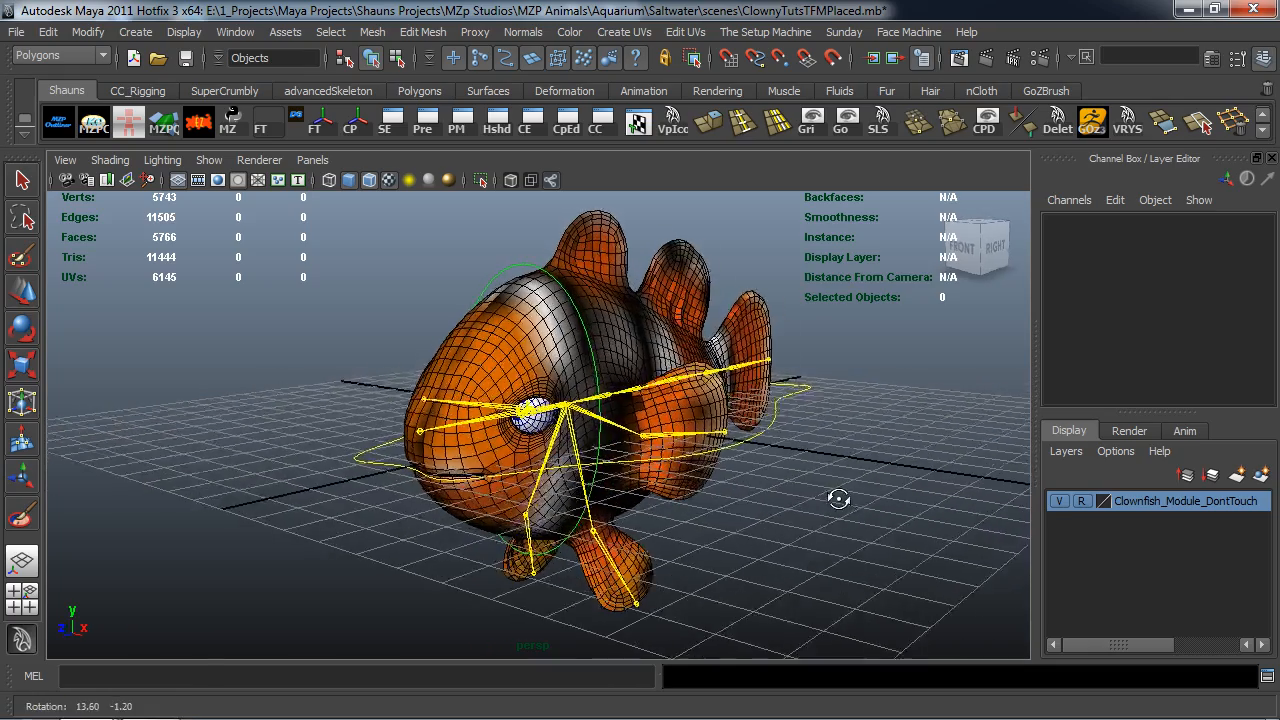
Select both eye meshes and add them to the Clownfish_Module_DontTouch layer
scroll(496, 490, "up", 6)
left_click(498, 438)
left_click_drag(436, 476, 600, 480, "alt")
left_click(624, 452, "shift")
right_click(1125, 502)
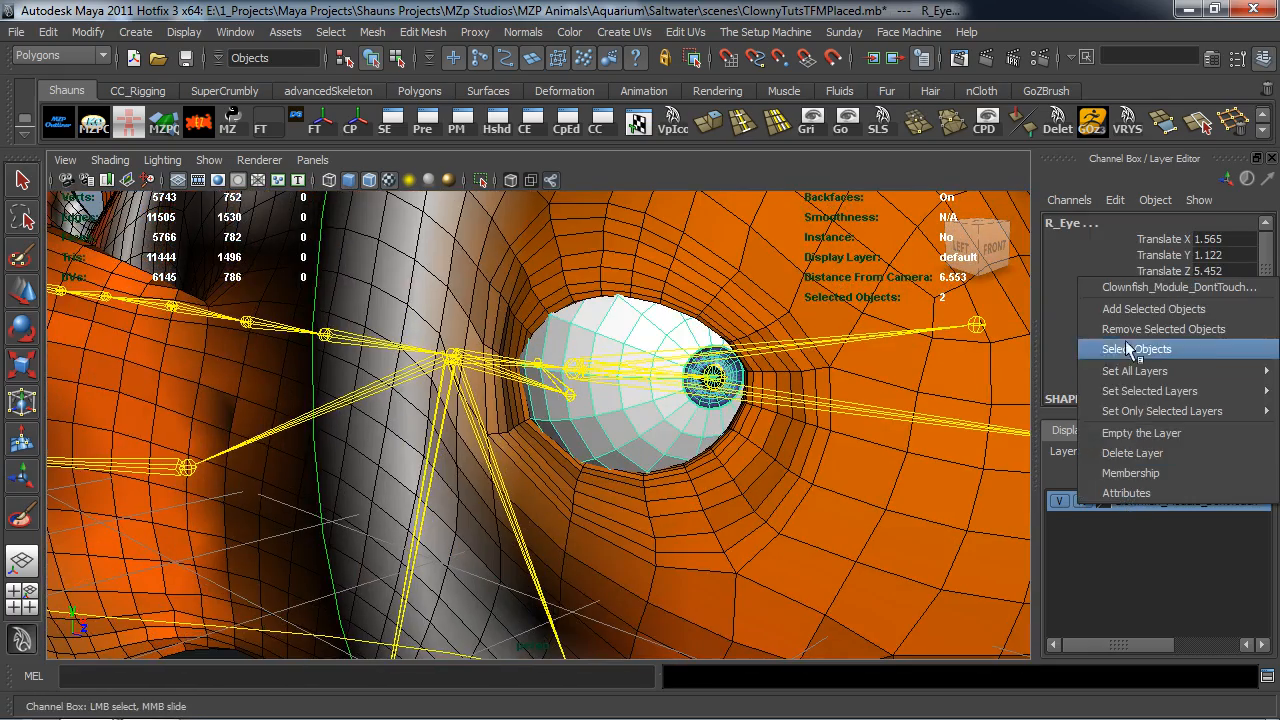
left_click(1120, 307)
scroll(791, 431, "down", 6)
left_click(867, 397)
left_click_drag(815, 432, 540, 436, "alt")
Examine the contents of the FaceMachineControls and Clownfish_Module_Dont_Touch groups in the MZpStudios Outliner, and close it
left_click(58, 122)
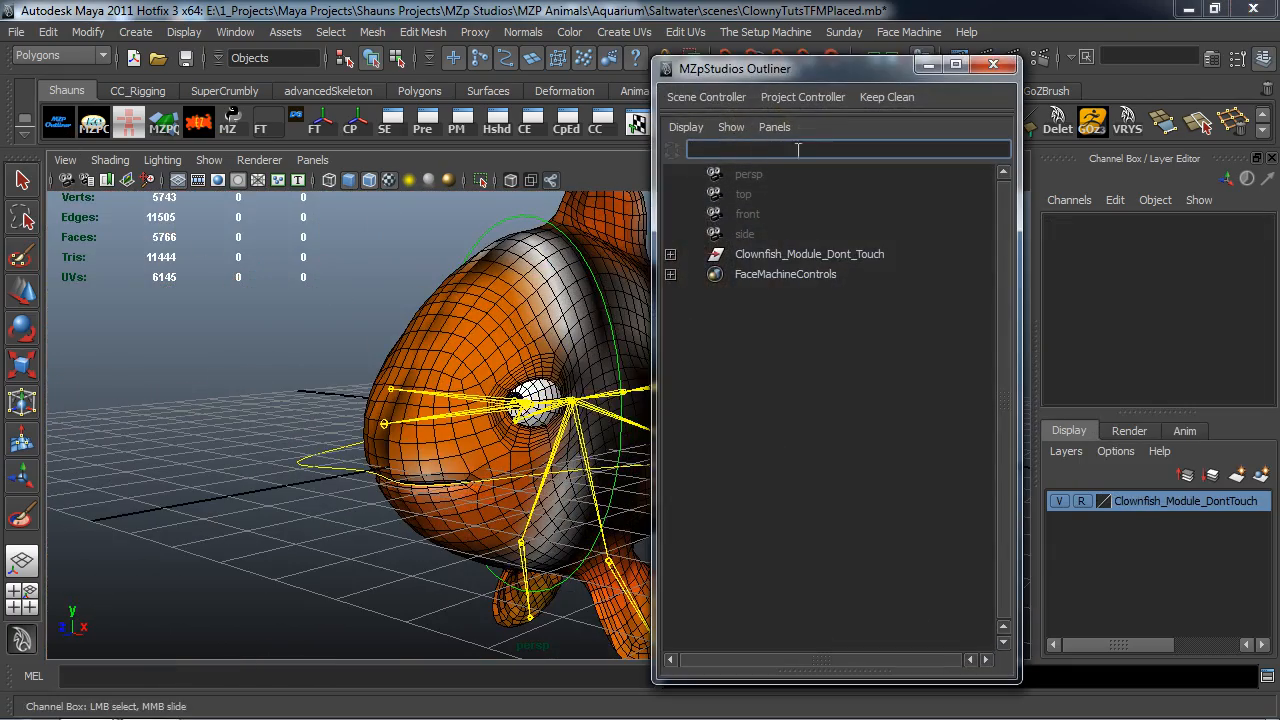
left_click_drag(832, 66, 398, 54)
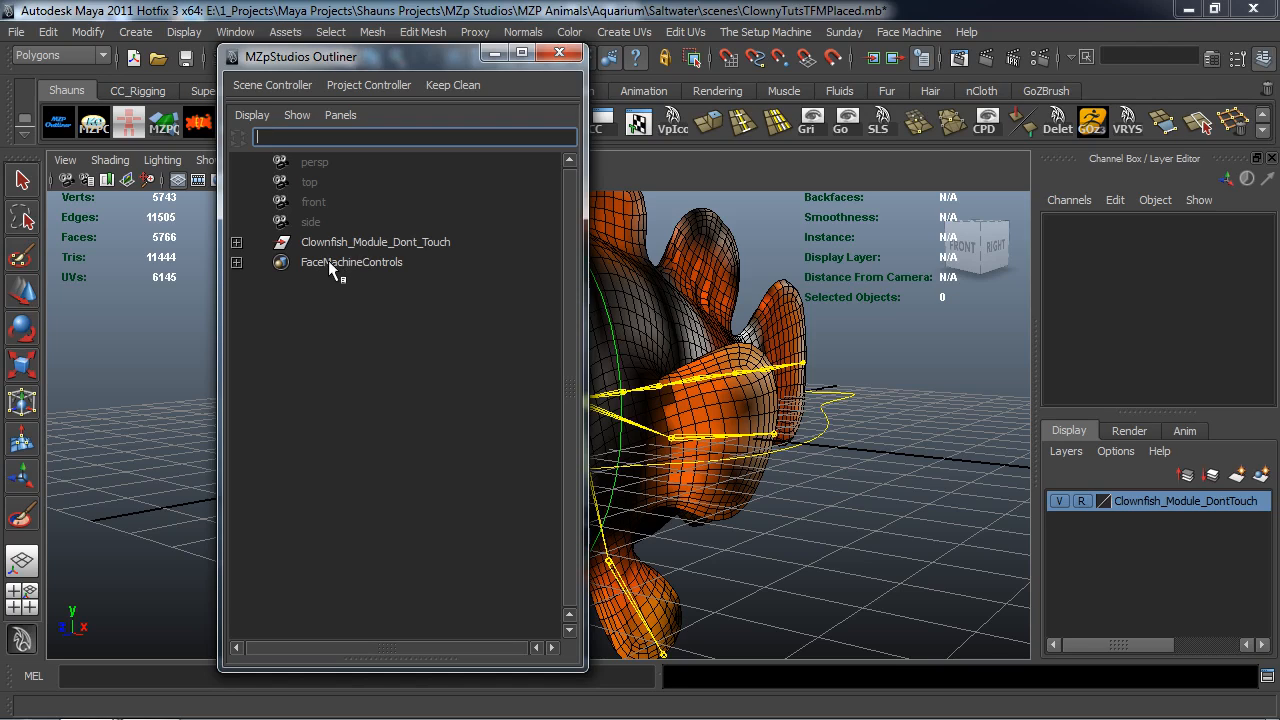
left_click(236, 262)
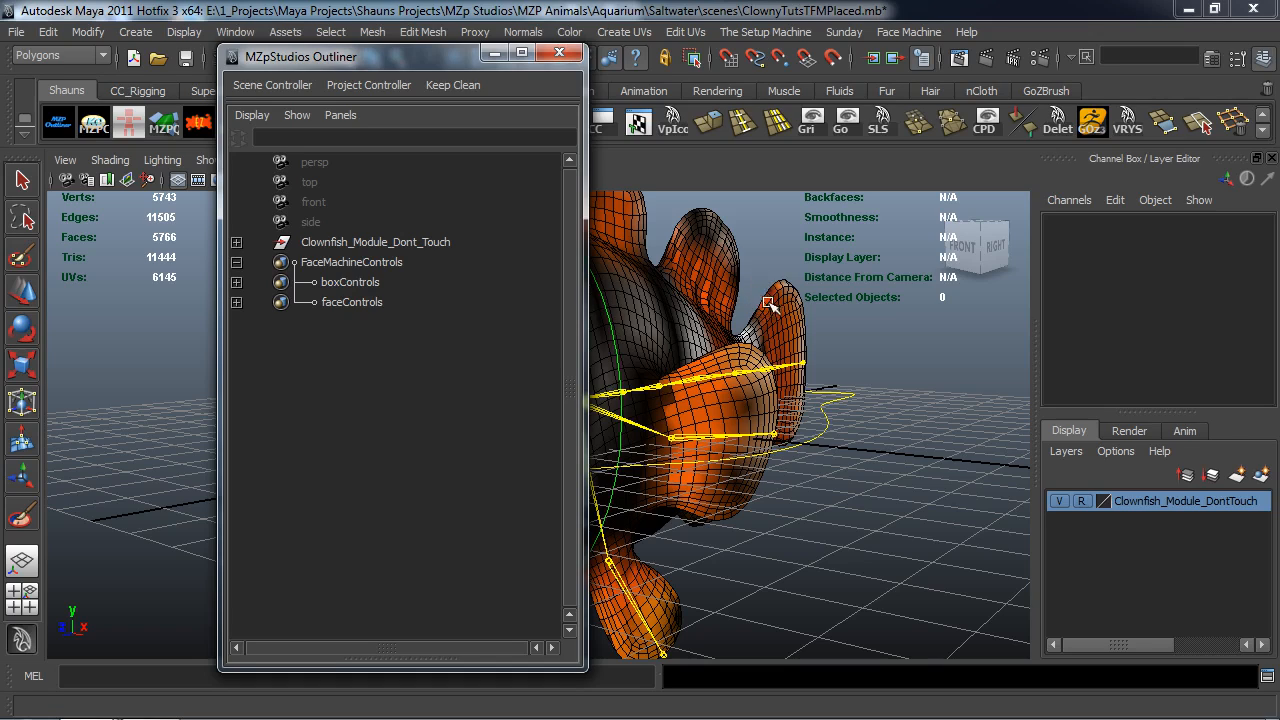
left_click(236, 262)
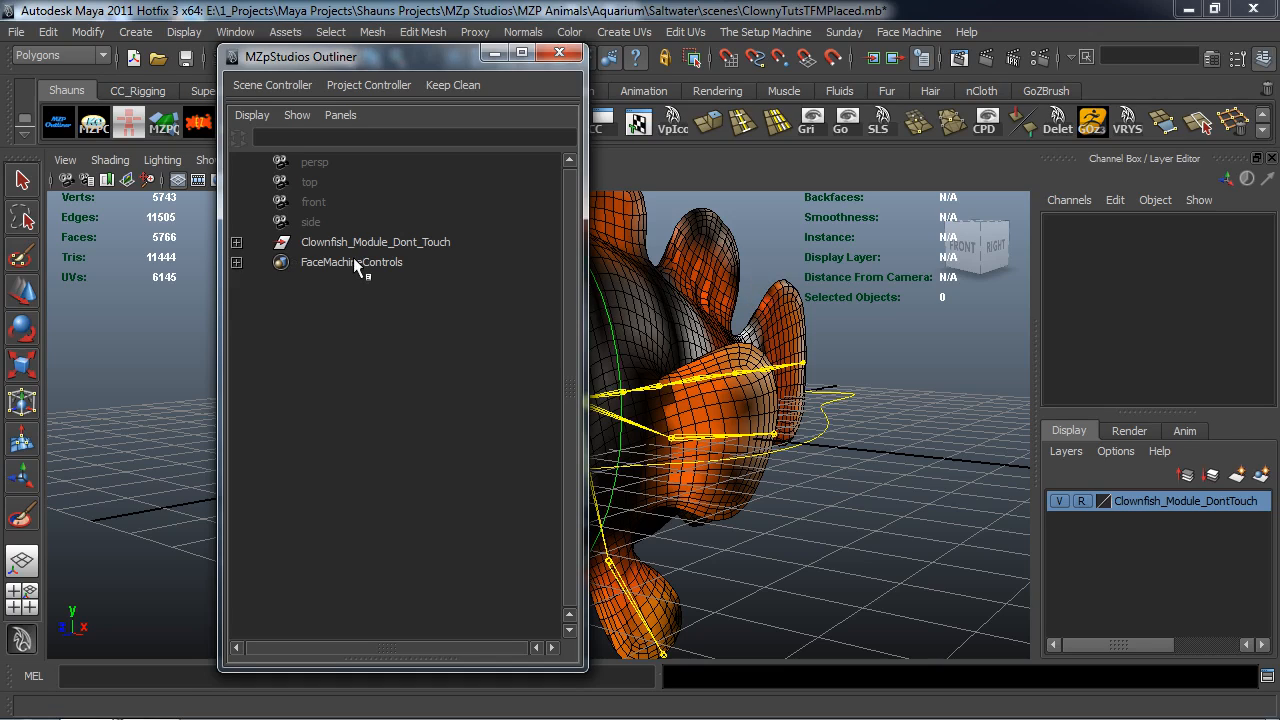
left_click(236, 242)
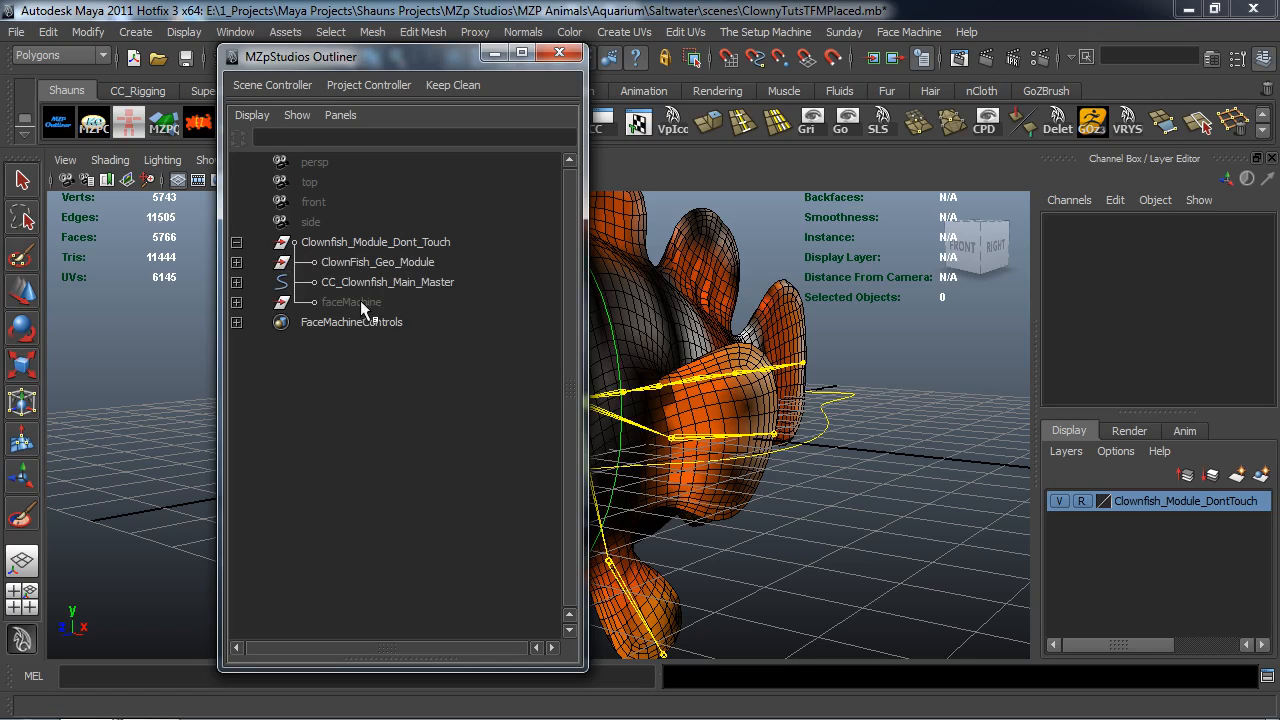
left_click(236, 242)
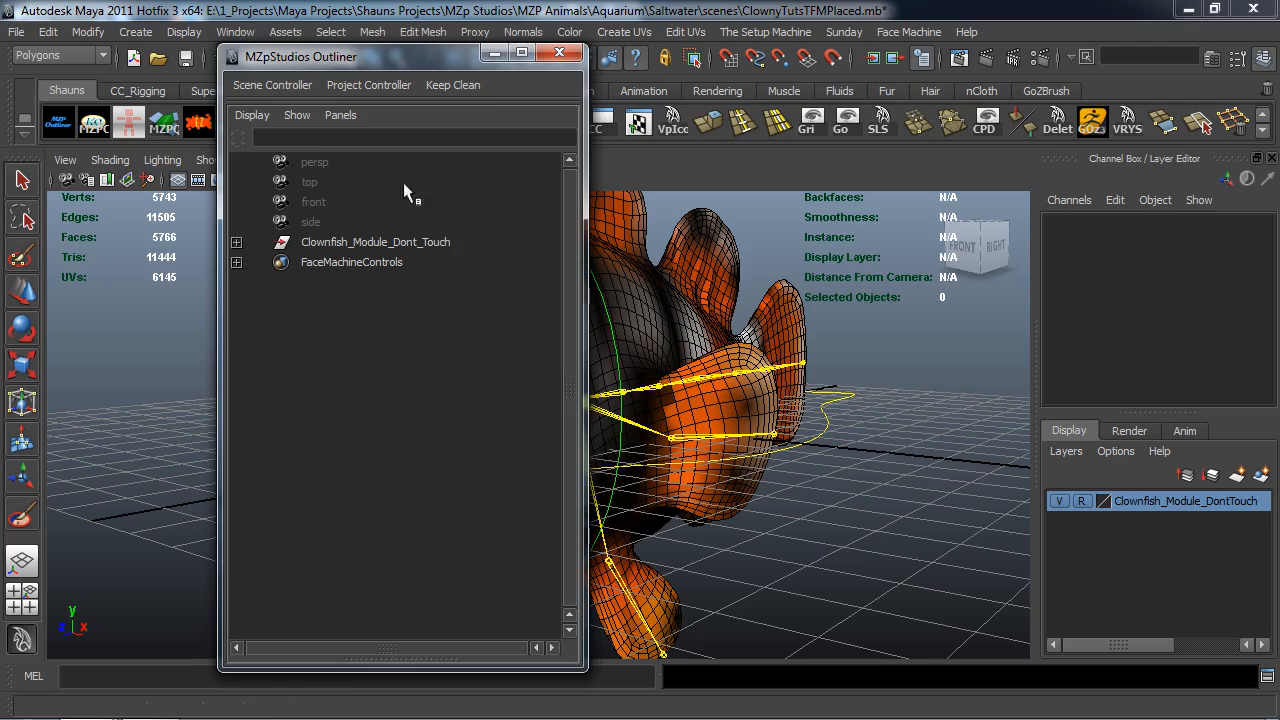
left_click(567, 57)
left_click_drag(557, 283, 486, 349, "alt")
right_click_drag(486, 349, 350, 364, "alt")
left_click_drag(350, 364, 438, 394, "alt")
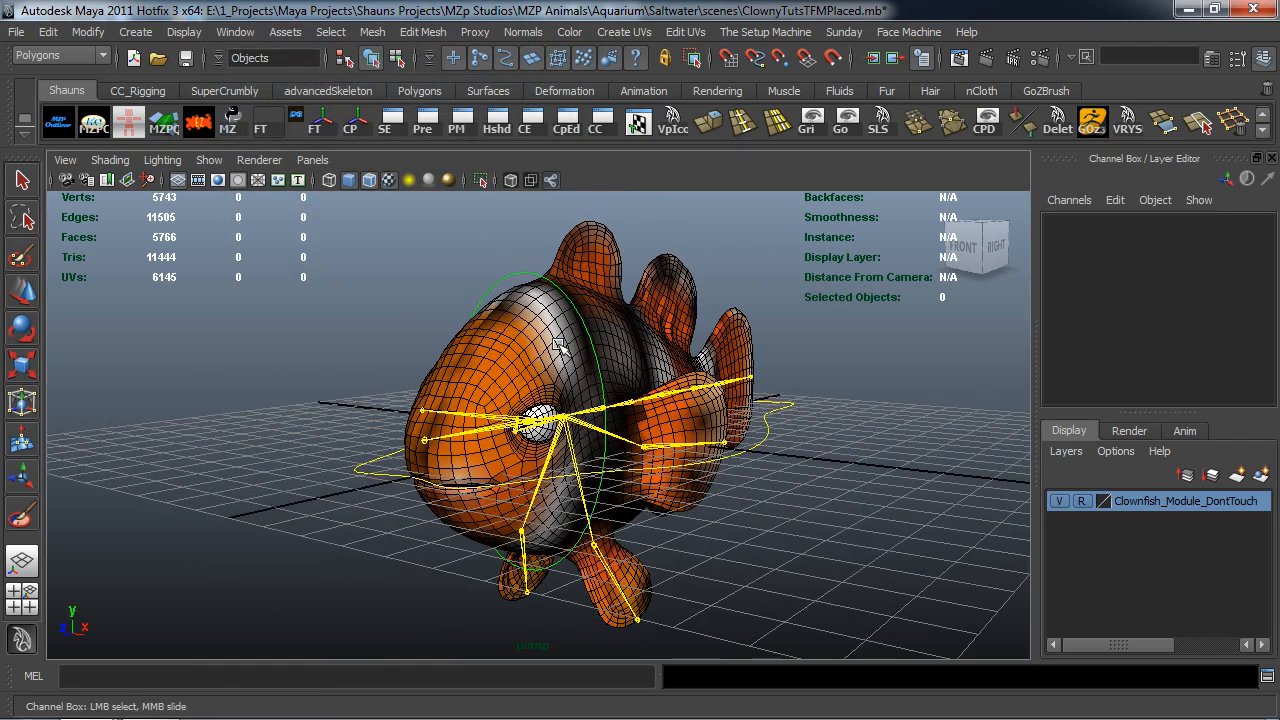
left_click_drag(552, 360, 494, 369, "alt")
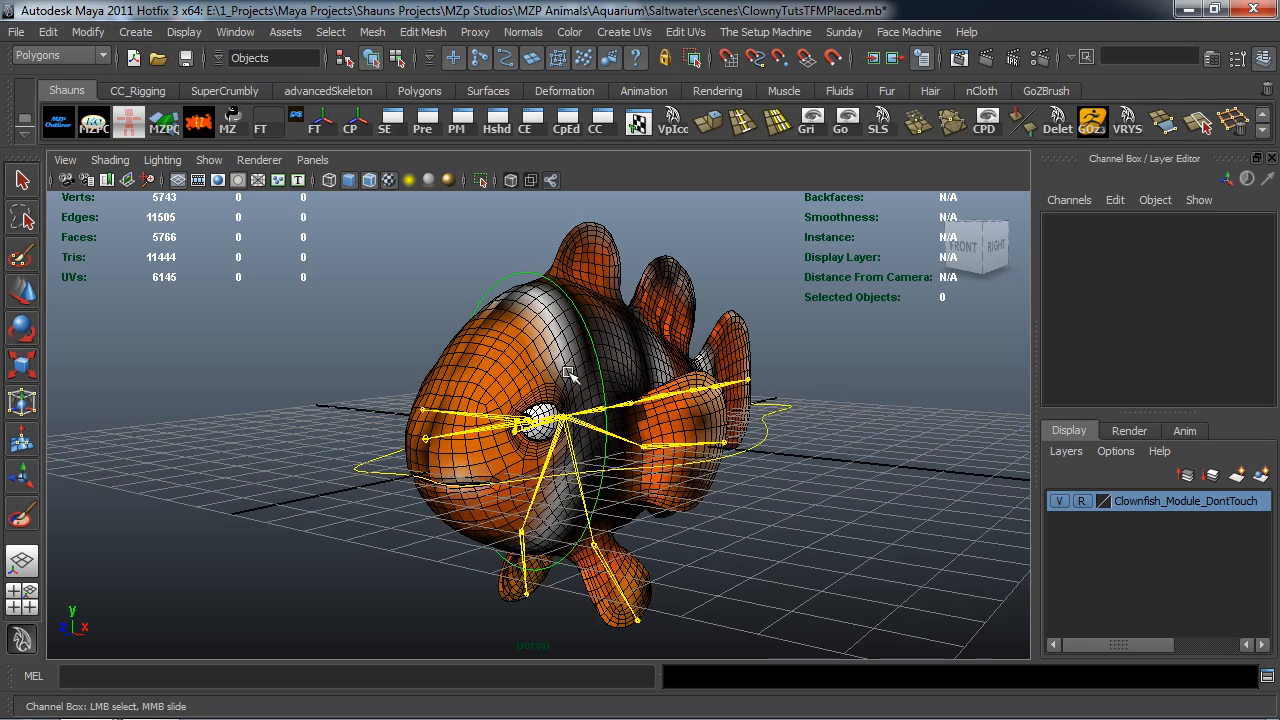